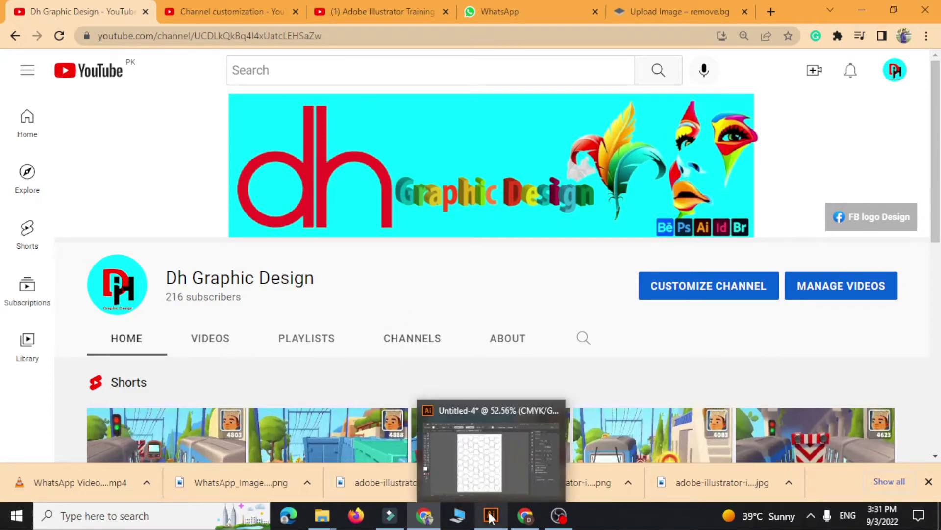
Select all the hexagons and give their outlines a dark grey 3 pt stroke.
left_click(481, 467)
key("ctrl+a")
key("ctrl+plus")
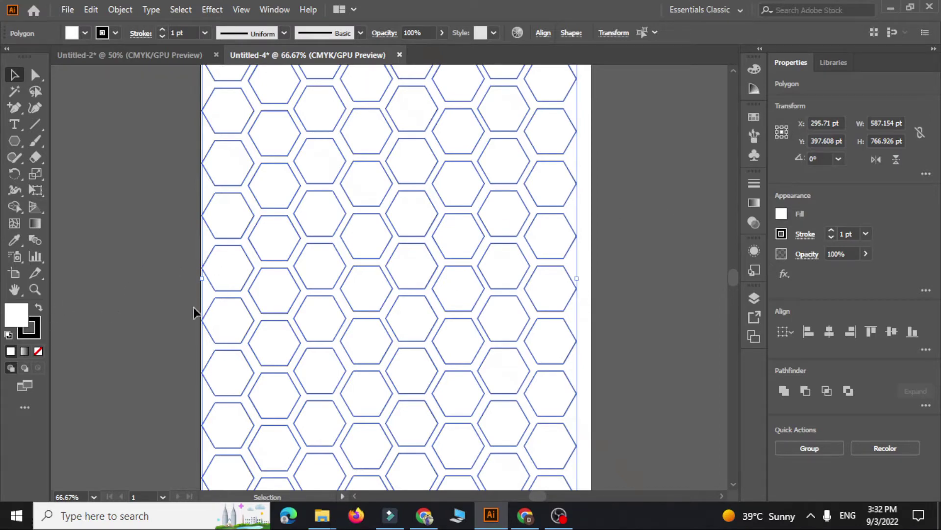
double_click(33, 334)
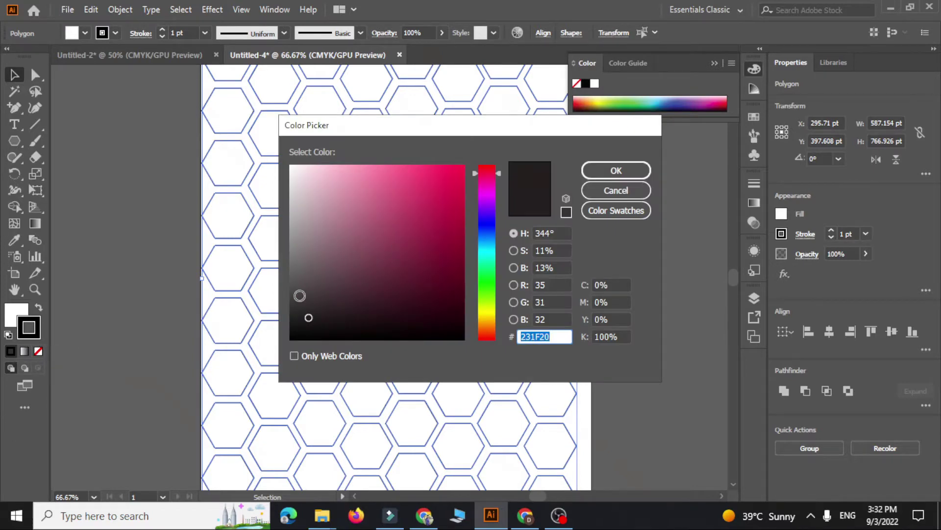
left_click_drag(300, 296, 291, 284)
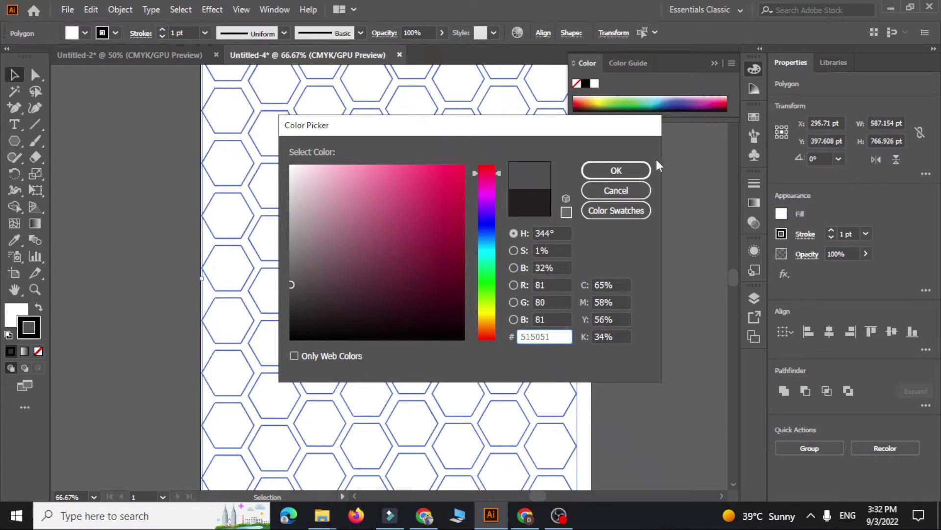
left_click(638, 170)
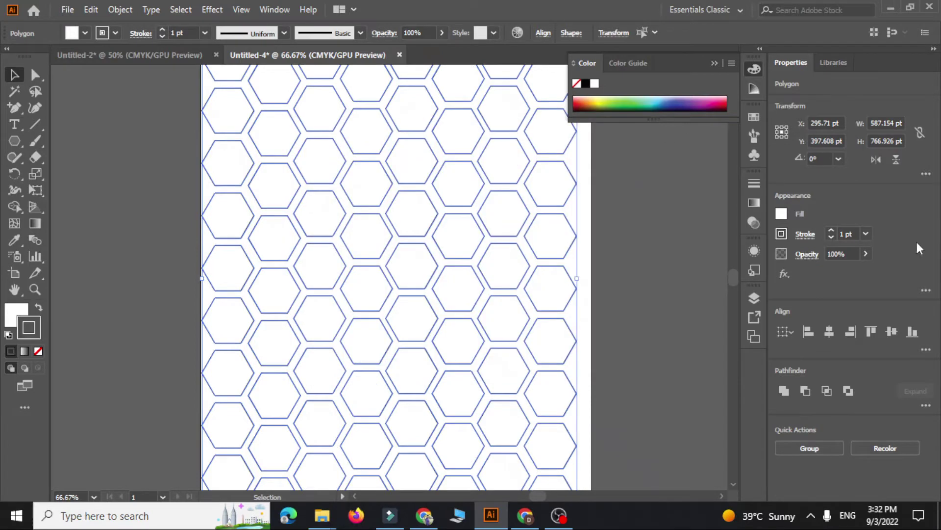
left_click(832, 231)
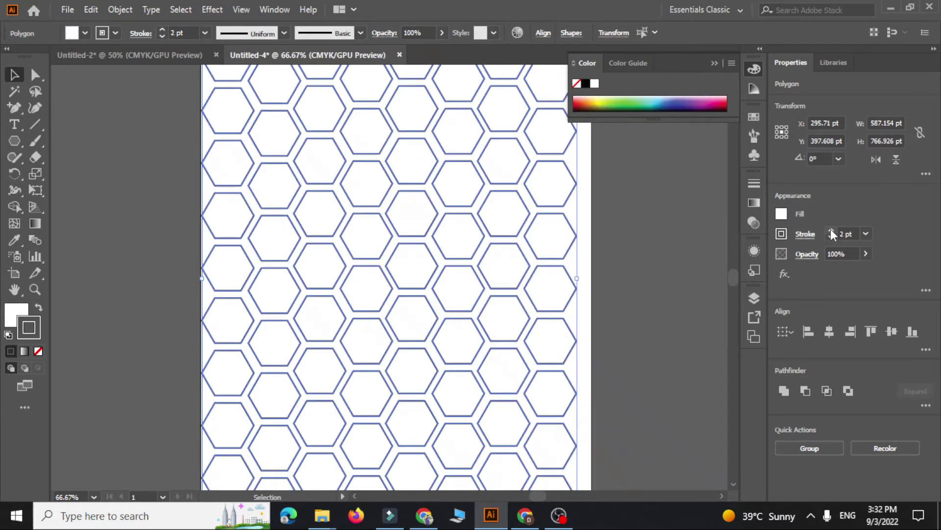
left_click(832, 231)
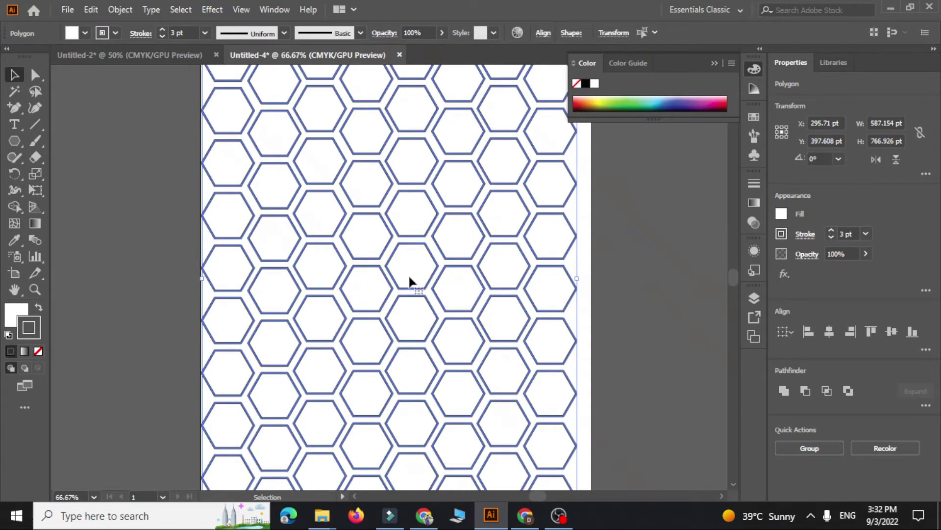
Fill all hexagons solid black, raise their stroke weight to 6 pt, then deselect.
double_click(15, 310)
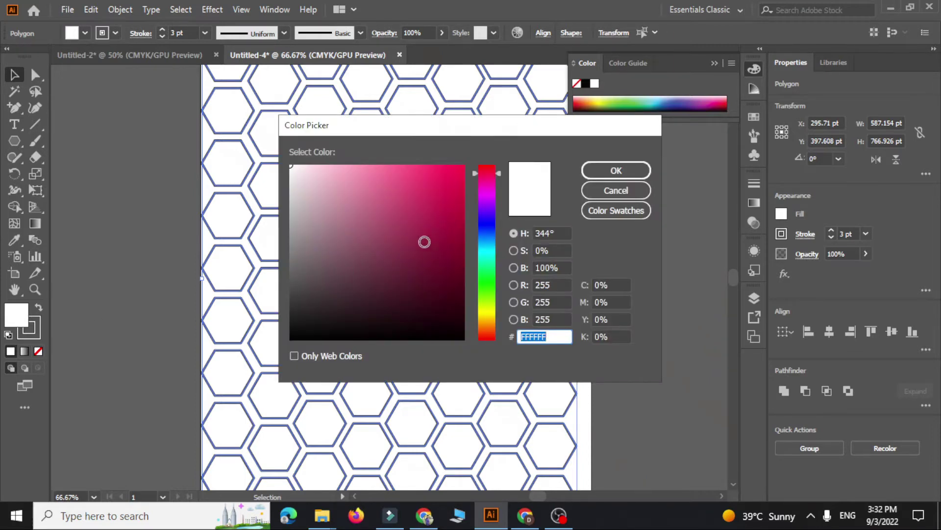
left_click_drag(389, 234, 283, 338)
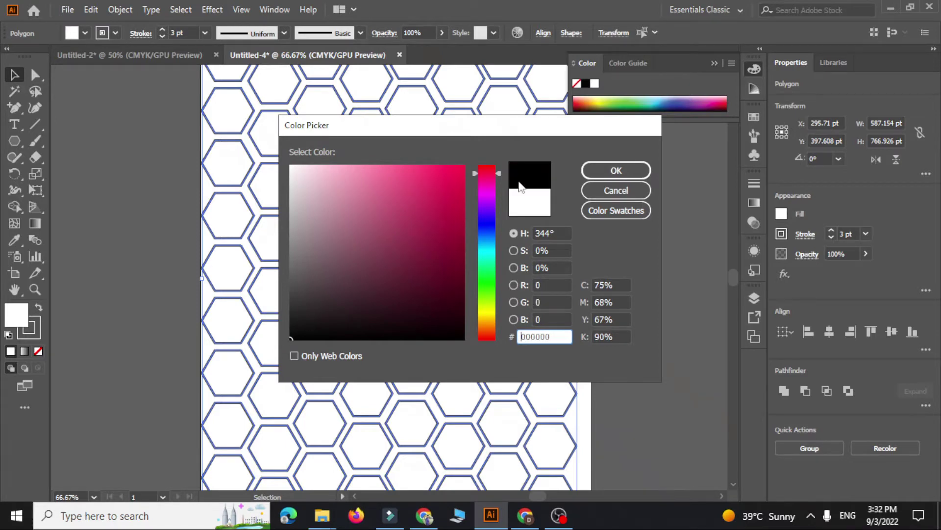
left_click(601, 173)
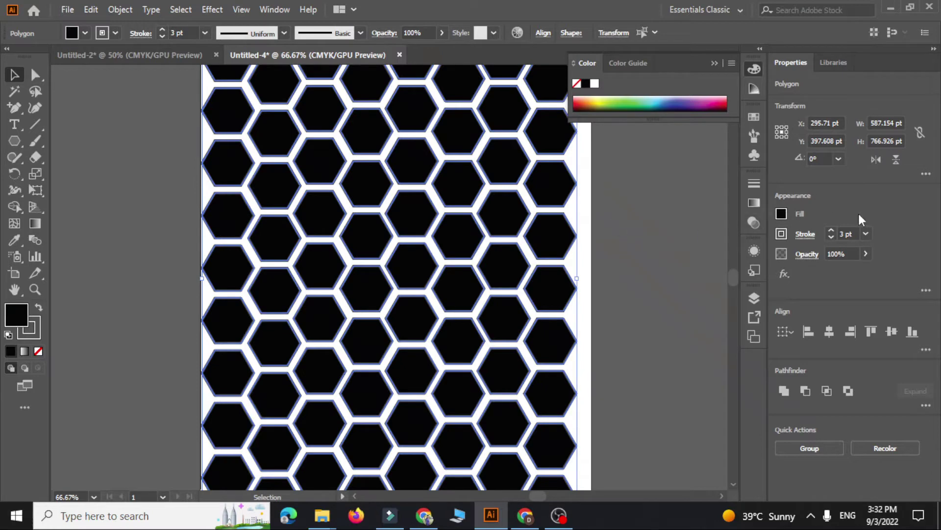
left_click(831, 231)
left_click(831, 230)
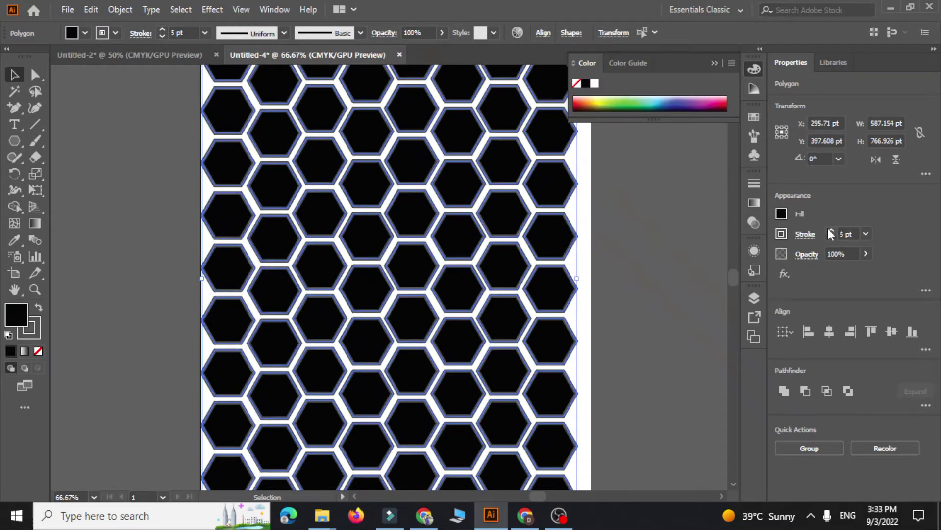
left_click(830, 231)
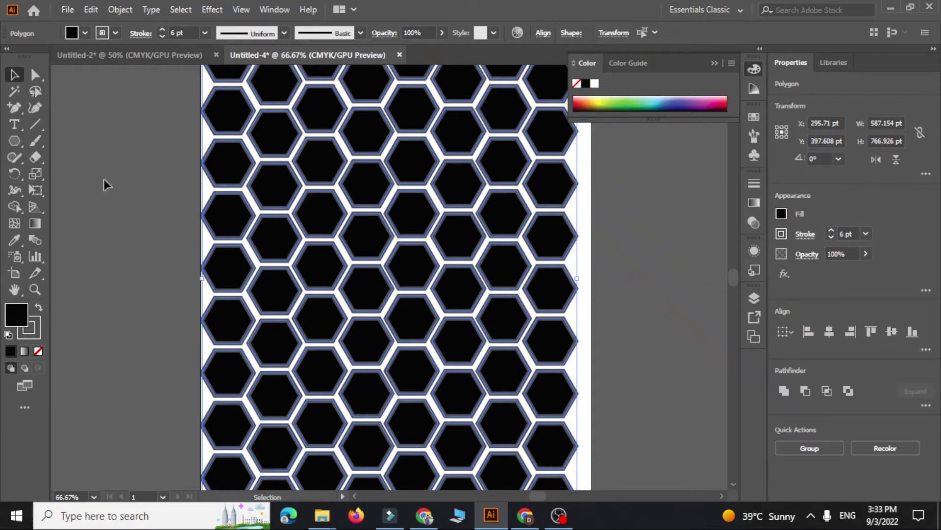
left_click(97, 153)
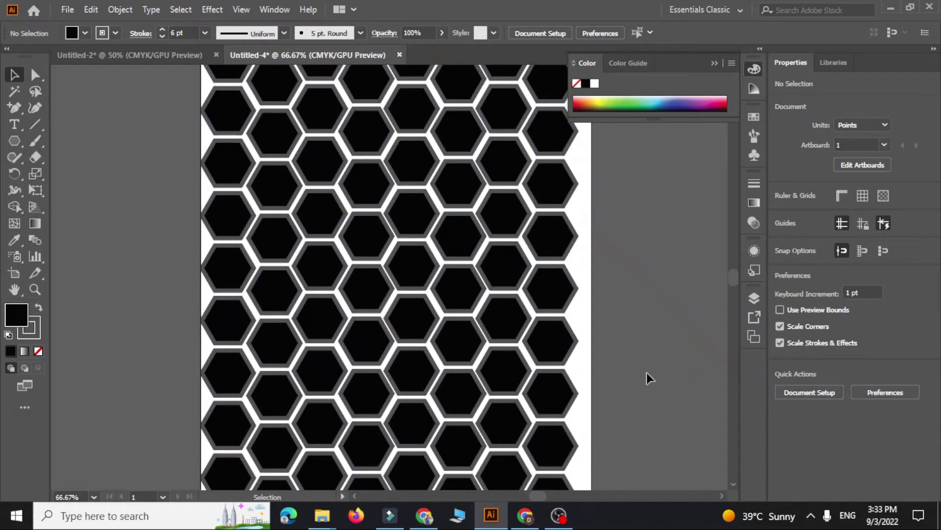
scroll(646, 372, "up", 1)
scroll(646, 369, "up", 1)
scroll(645, 369, "up", 1)
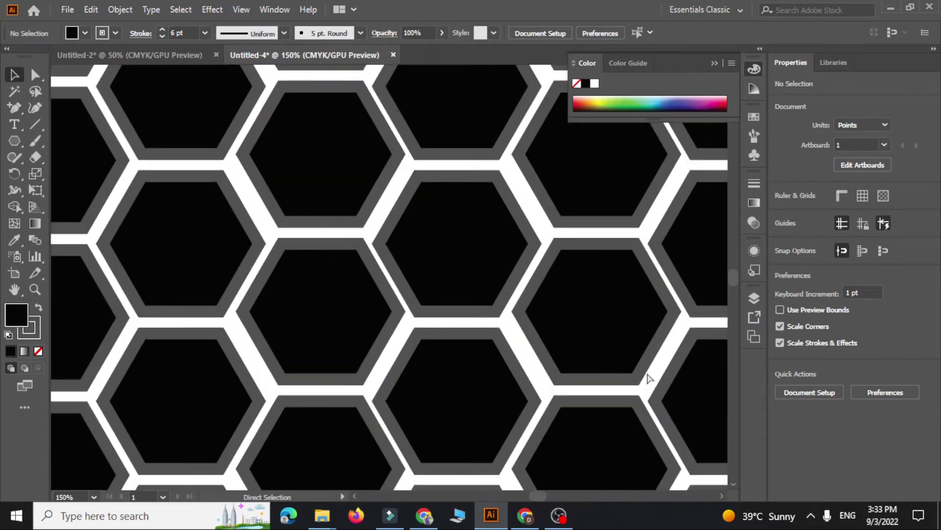
scroll(647, 378, "up", 2)
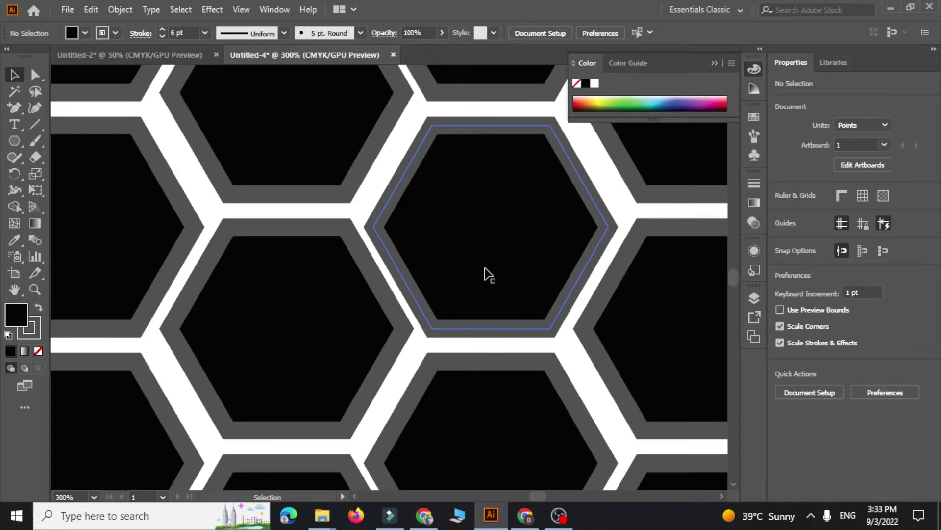
key("ctrl")
scroll(485, 272, "down", 1)
scroll(486, 273, "down", 1)
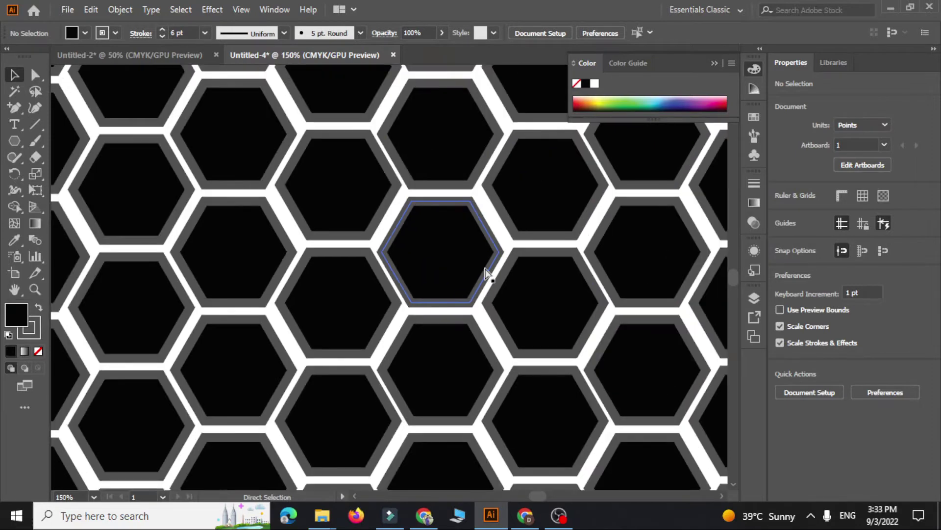
scroll(486, 272, "down", 1)
scroll(486, 272, "down", 1)
scroll(484, 273, "down", 2)
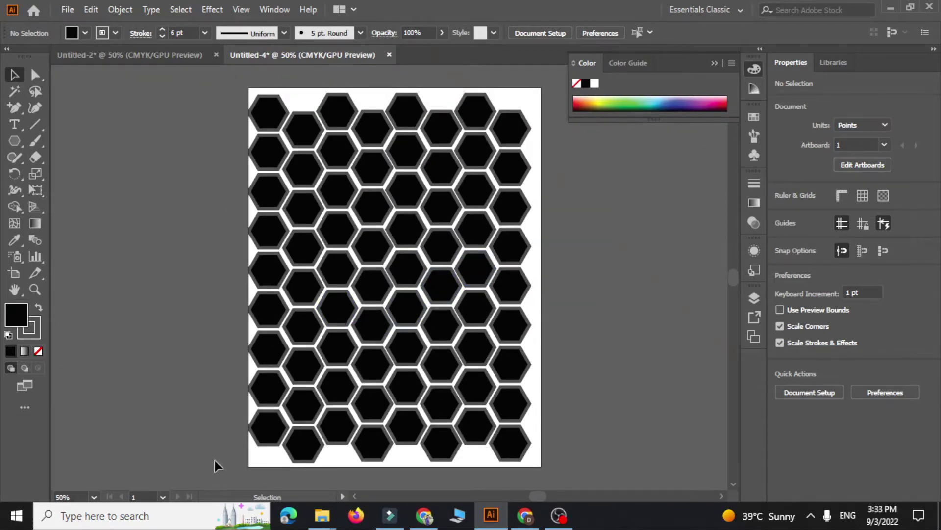
left_click_drag(215, 460, 579, 143)
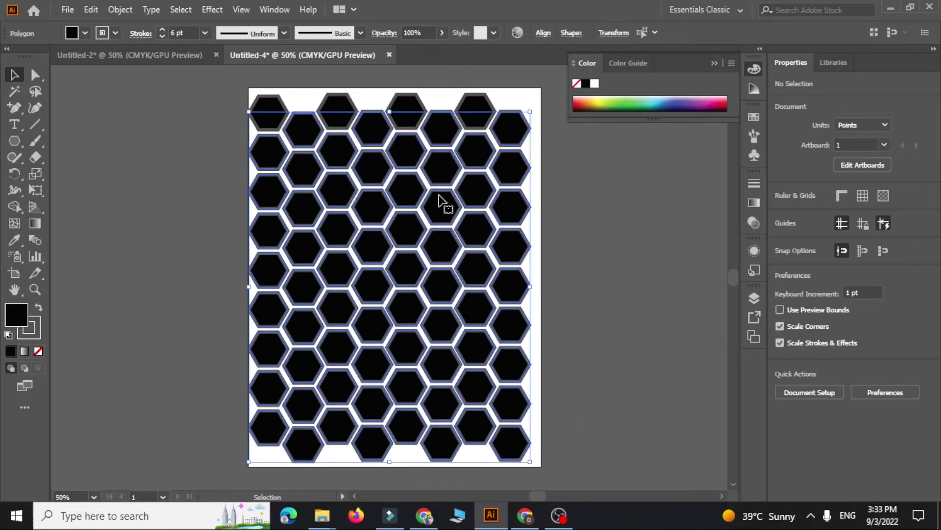
left_click(619, 259)
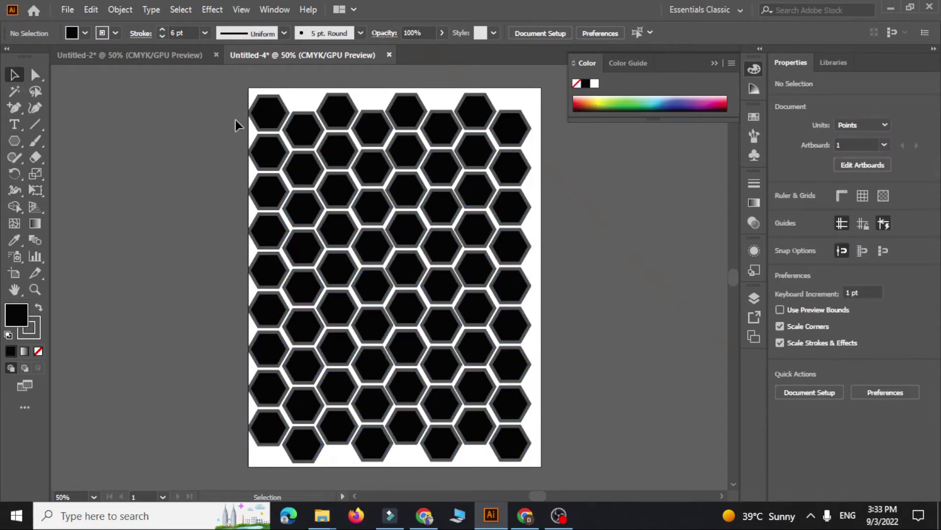
left_click_drag(227, 91, 506, 453)
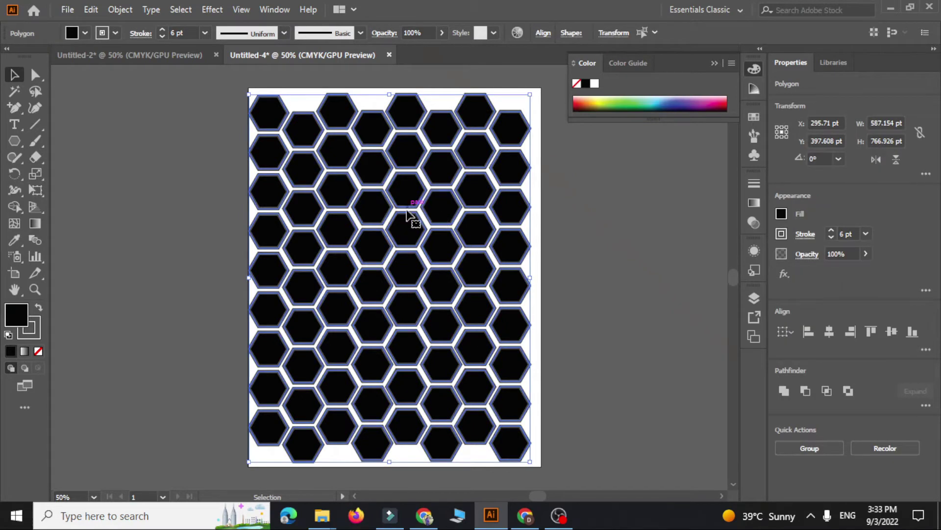
left_click(601, 325)
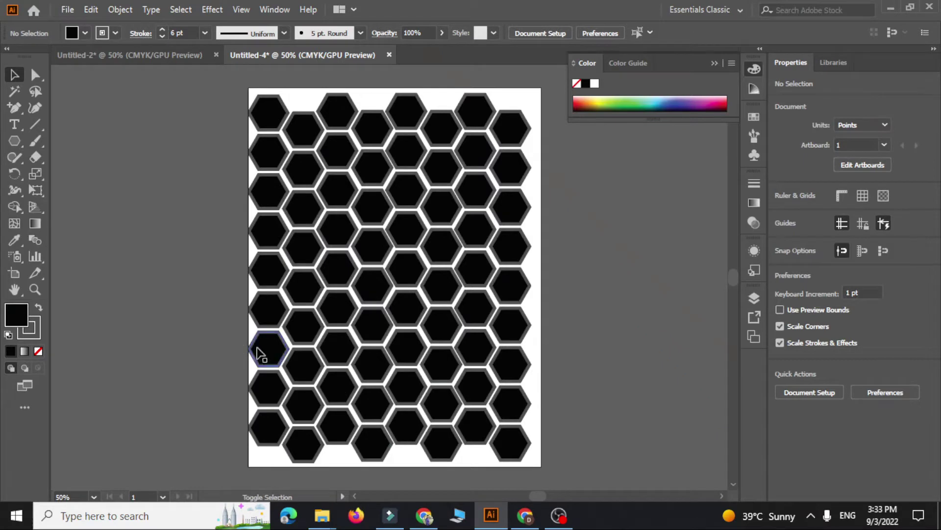
Select five scattered hexagons across the left and right of the honeycomb.
left_click(304, 409)
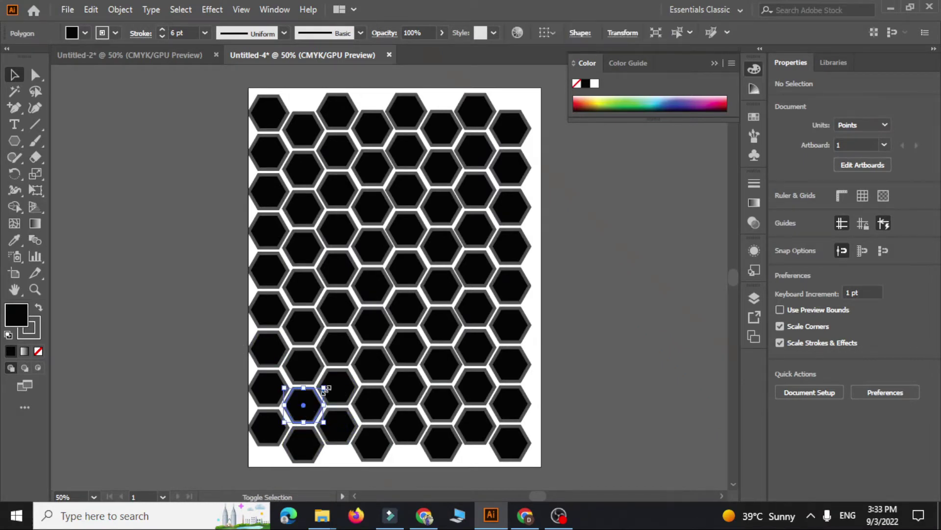
left_click(300, 245, "shift")
left_click(456, 183, "shift")
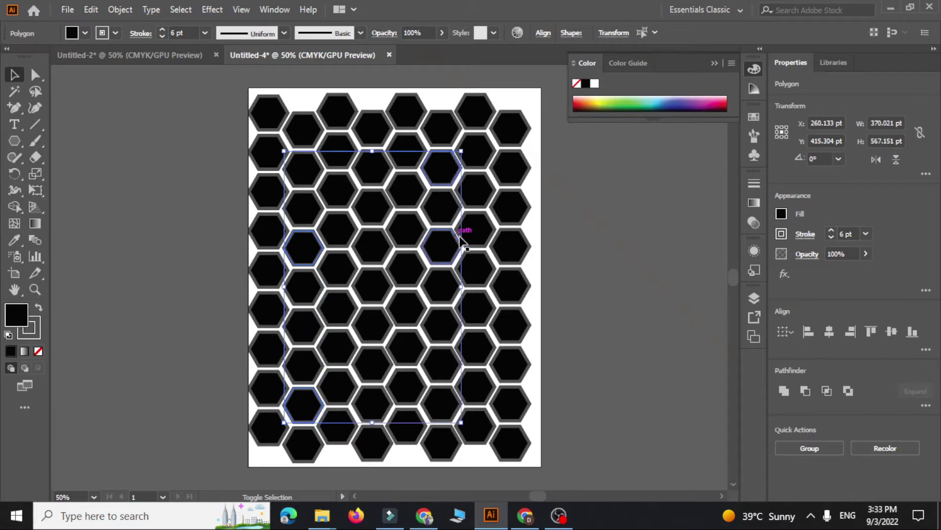
left_click(481, 239, "shift")
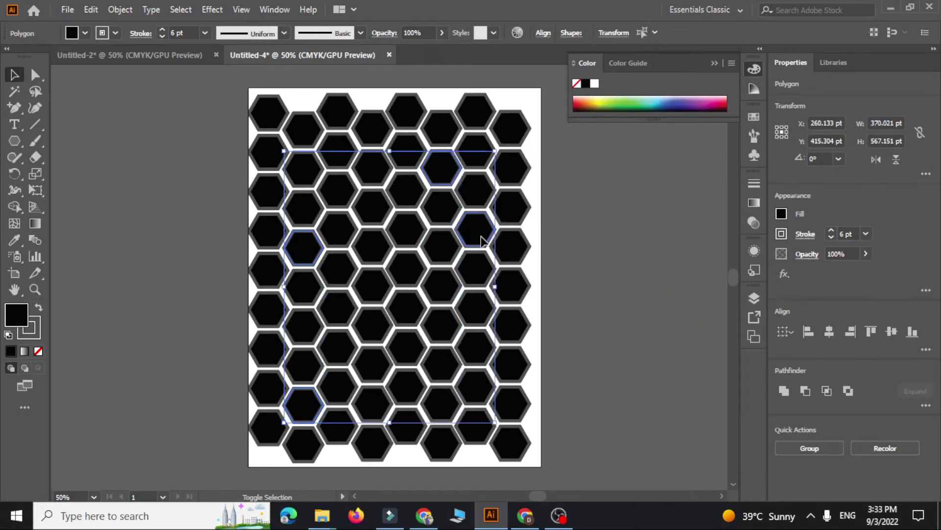
left_click(483, 386, "shift")
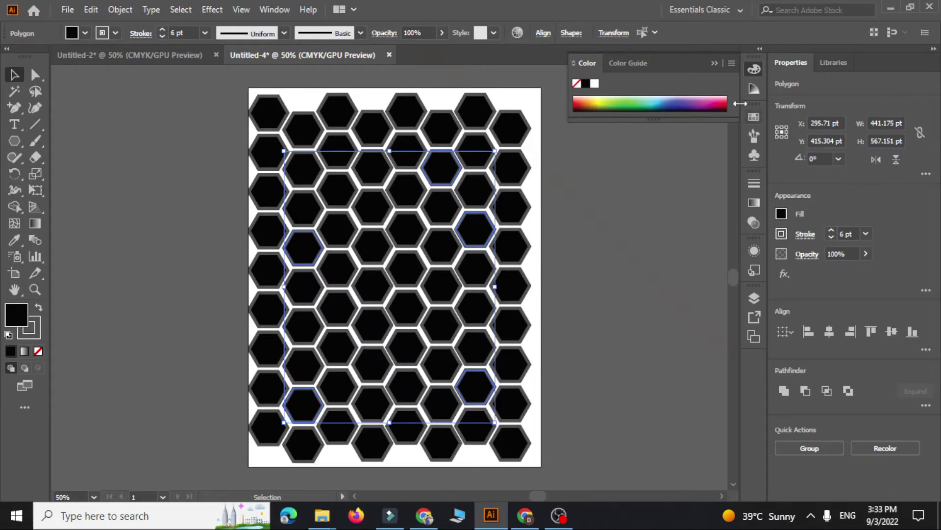
left_click(715, 63)
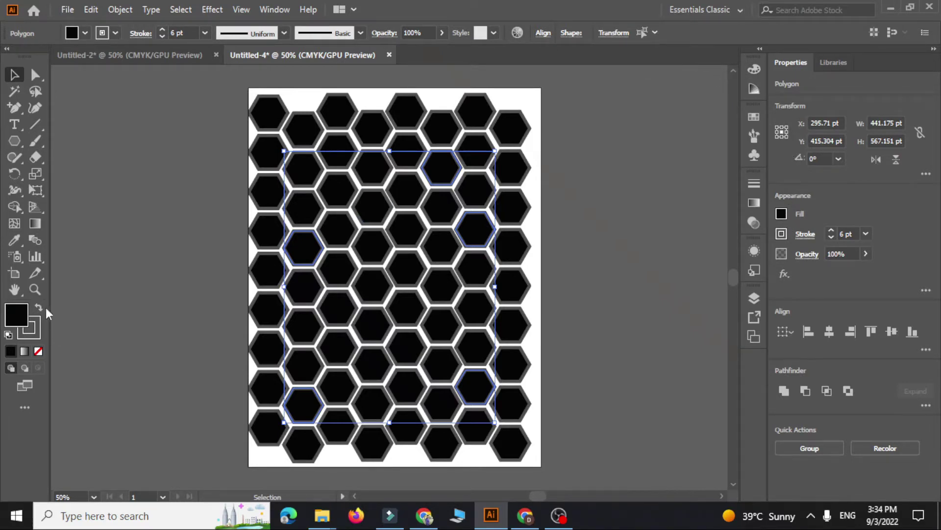
Fill the selected hexagons bright red (FF1717) and deselect them.
double_click(19, 316)
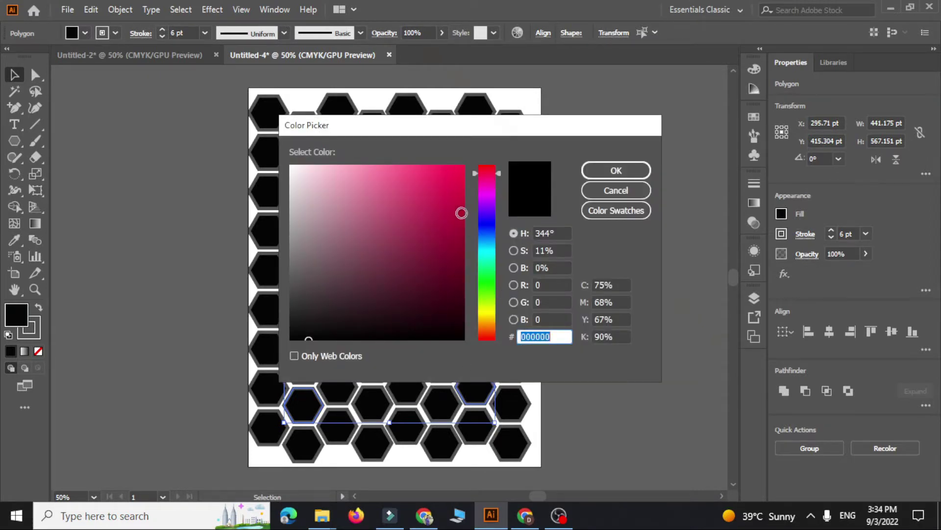
left_click_drag(484, 173, 486, 168)
left_click(449, 165)
left_click(638, 170)
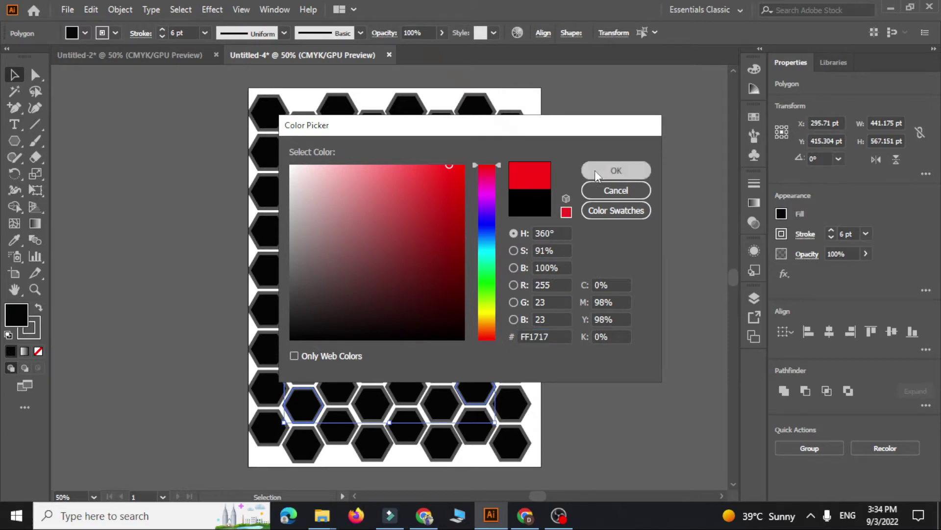
left_click(599, 308)
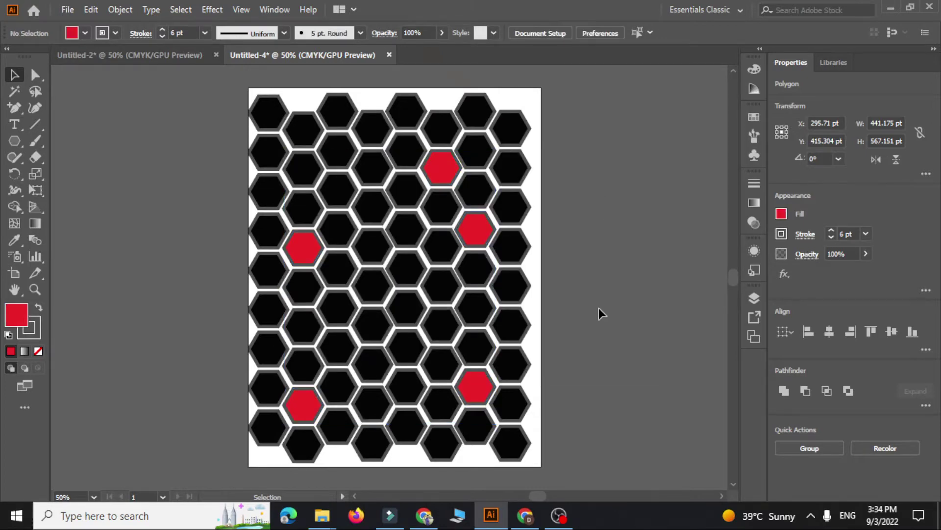
Switch to the Direct Selection tool and scroll to survey the whole hexagon pattern.
scroll(573, 390, "down", 1)
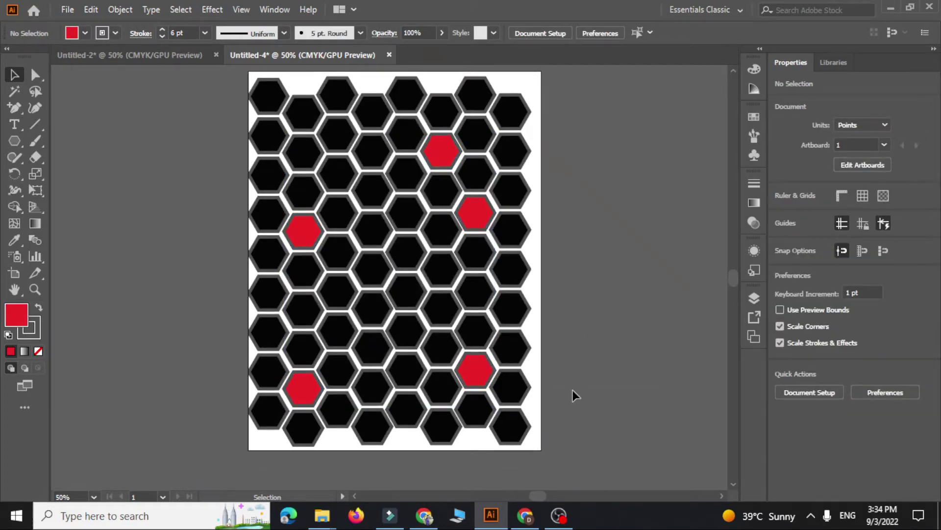
key("a")
scroll(574, 395, "up", 1)
scroll(575, 395, "up", 1)
scroll(575, 395, "up", 1)
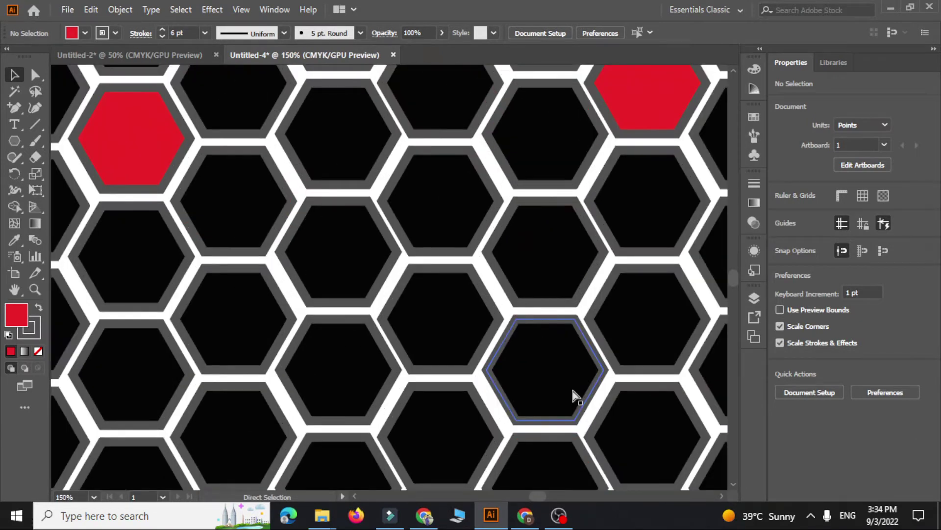
scroll(574, 395, "down", 1)
scroll(575, 394, "down", 1)
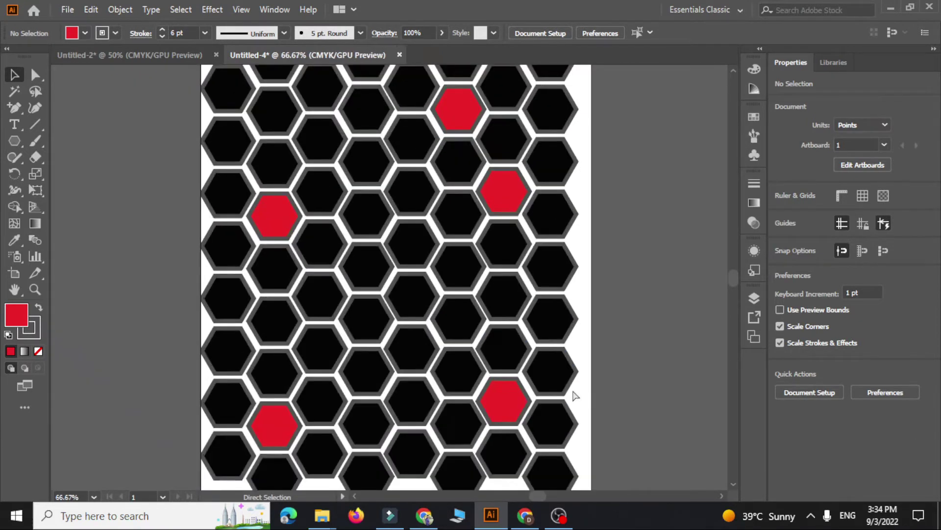
scroll(575, 394, "up", 1)
scroll(575, 394, "down", 1)
scroll(575, 394, "down", 1)
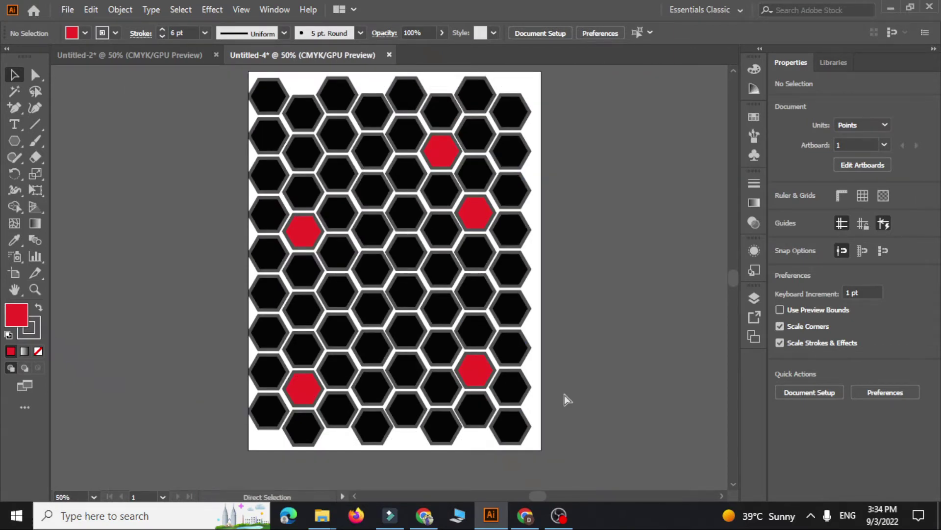
scroll(565, 399, "up", 2)
scroll(565, 398, "up", 1)
scroll(564, 398, "up", 1)
scroll(564, 394, "down", 3)
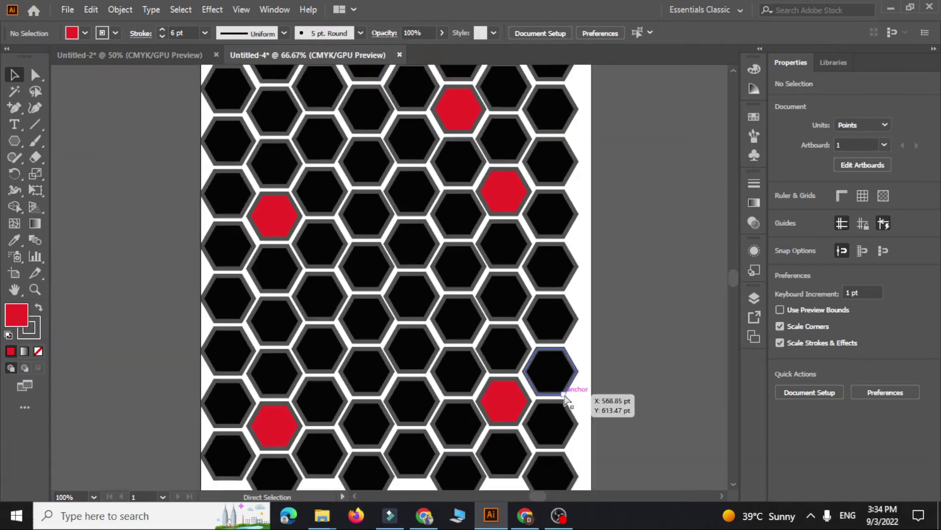
scroll(564, 394, "down", 1)
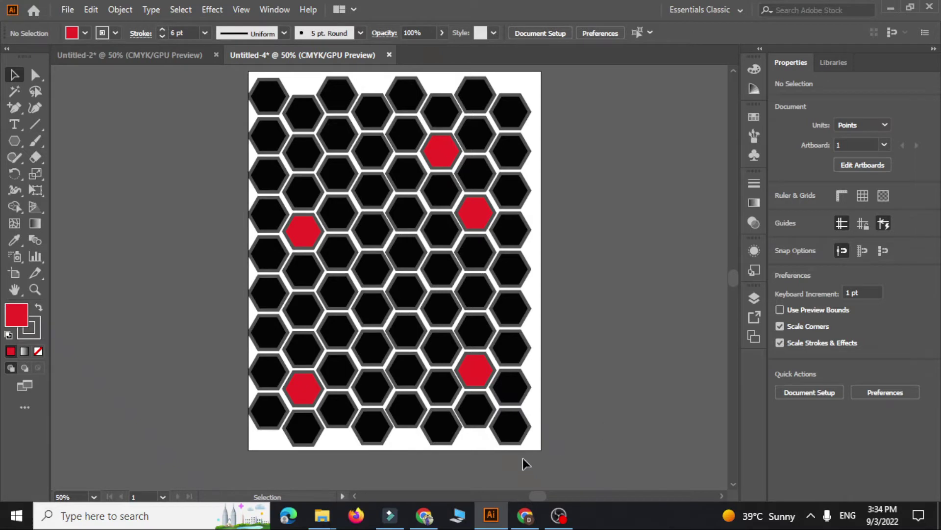
Select every hexagon on the artboard with Ctrl+A and delete them all.
left_click_drag(522, 458, 233, 71)
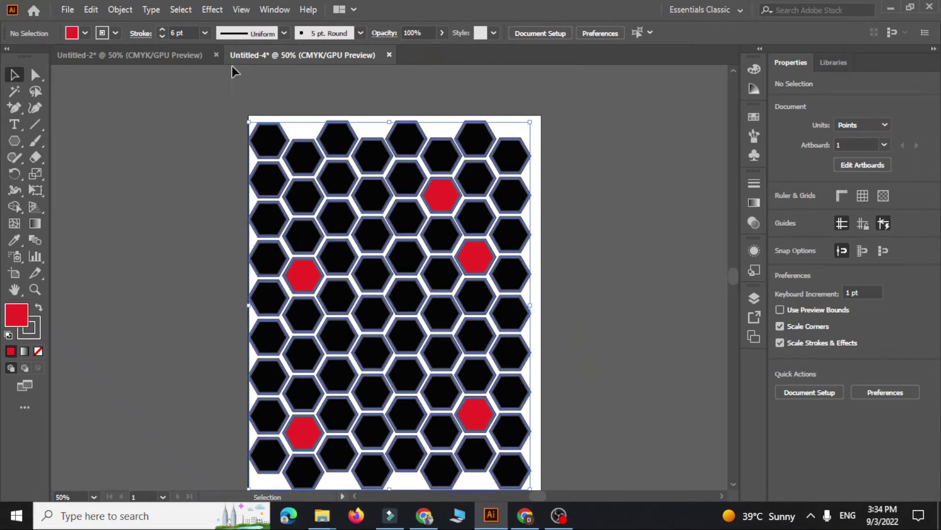
left_click(644, 305)
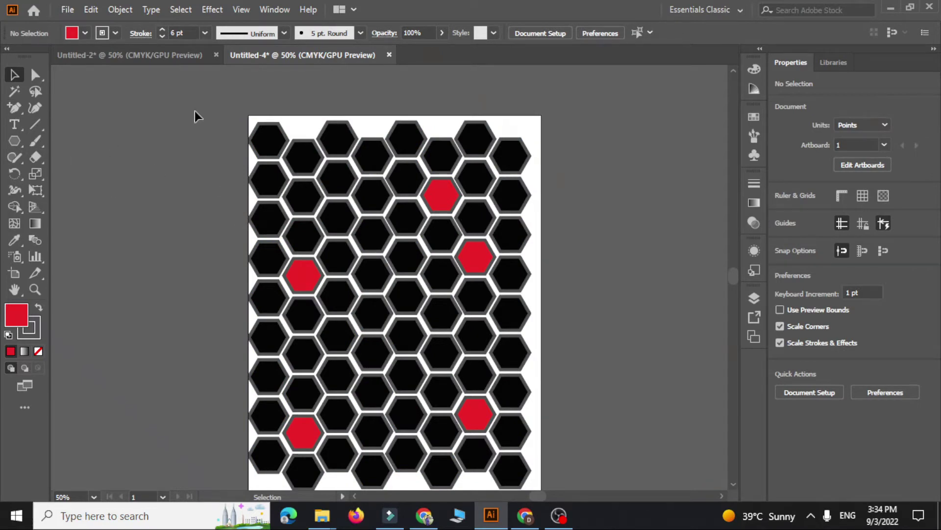
scroll(535, 422, "down", 2)
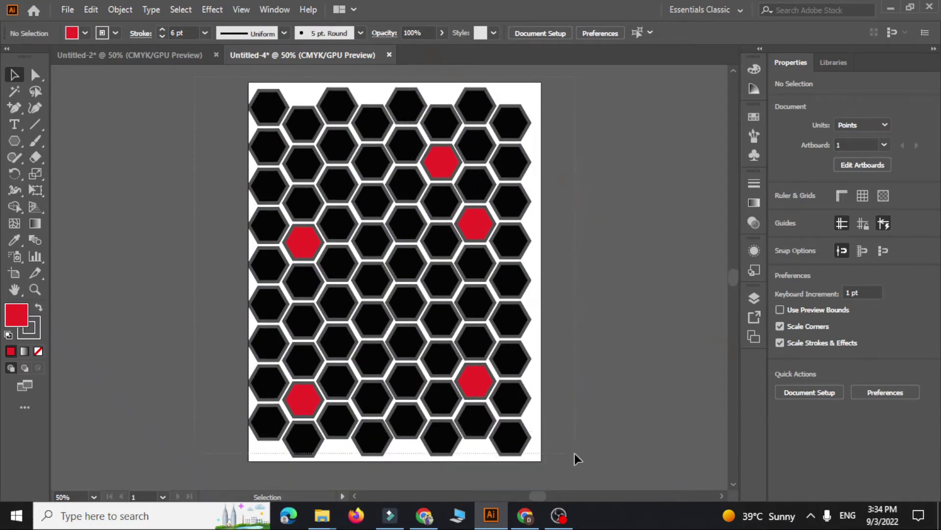
key("ctrl+a")
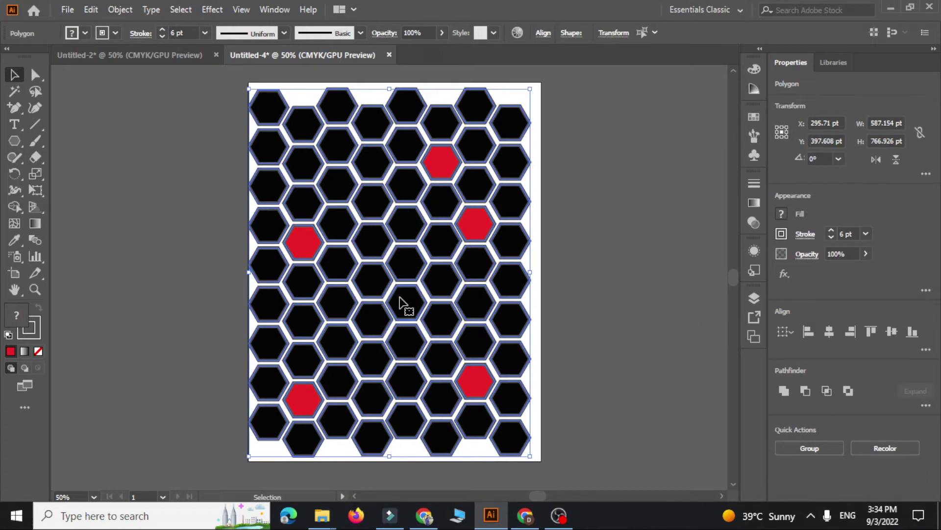
key("Delete")
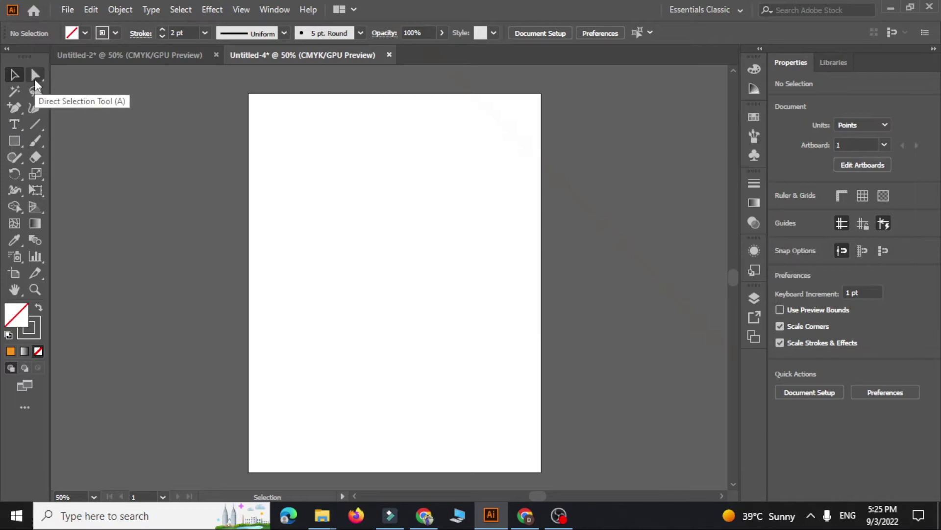
left_click(30, 127)
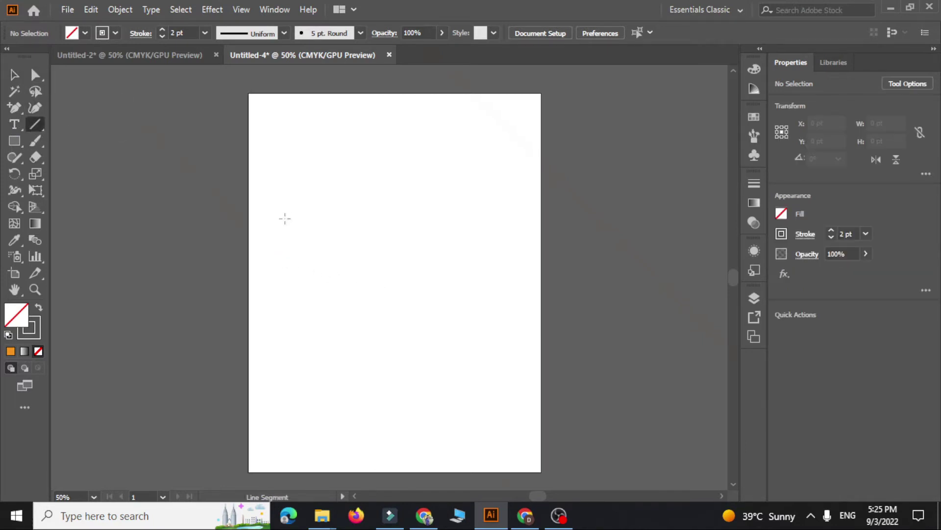
left_click_drag(285, 211, 402, 208)
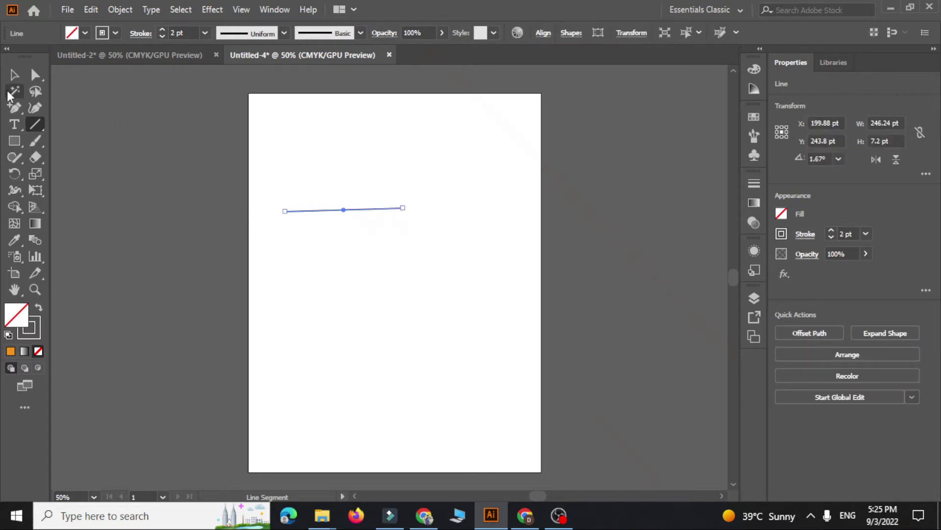
left_click(14, 75)
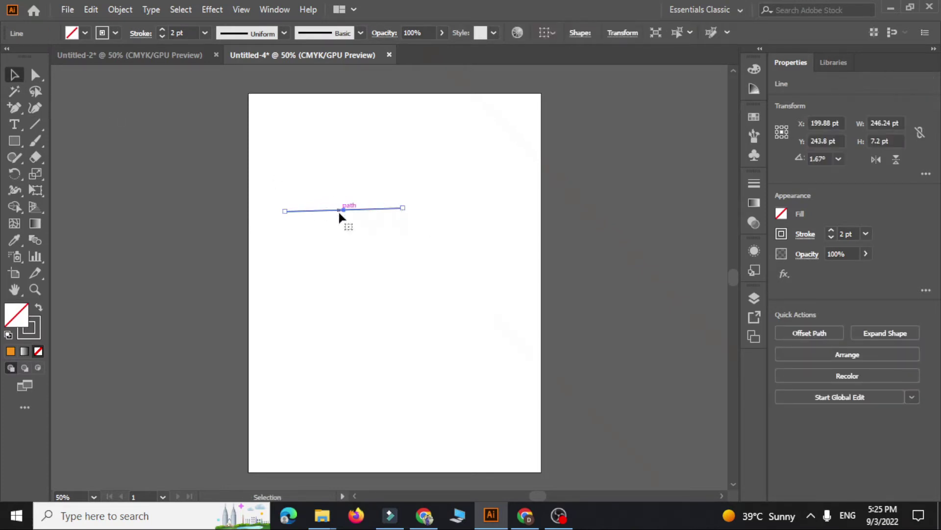
left_click_drag(342, 210, 376, 201)
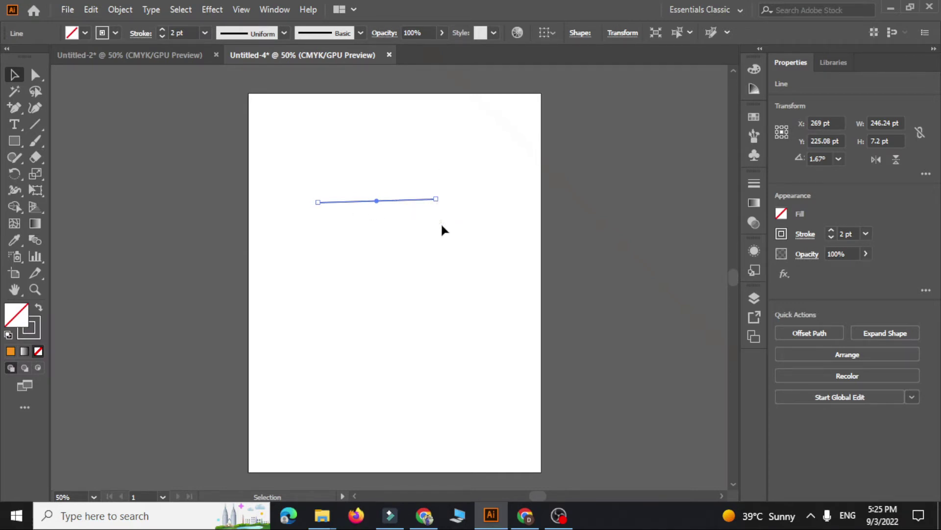
left_click_drag(289, 178, 469, 237)
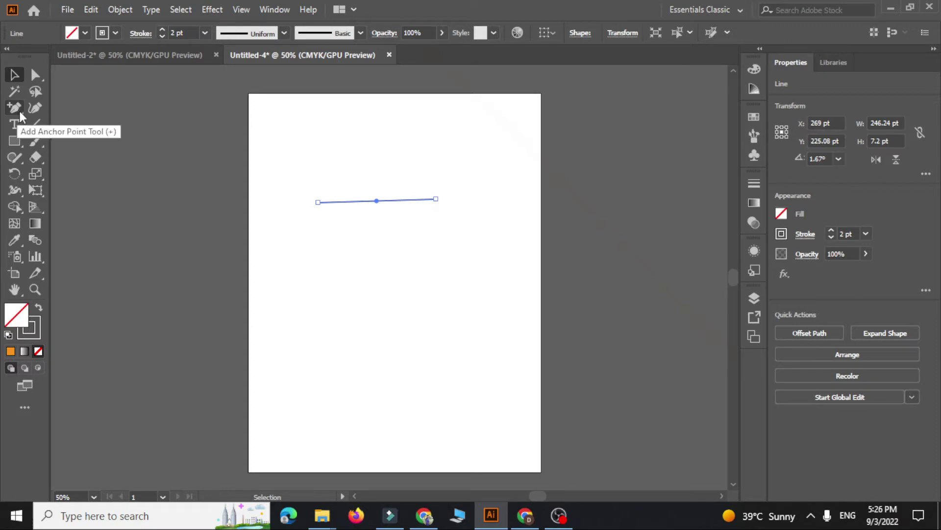
left_click(36, 75)
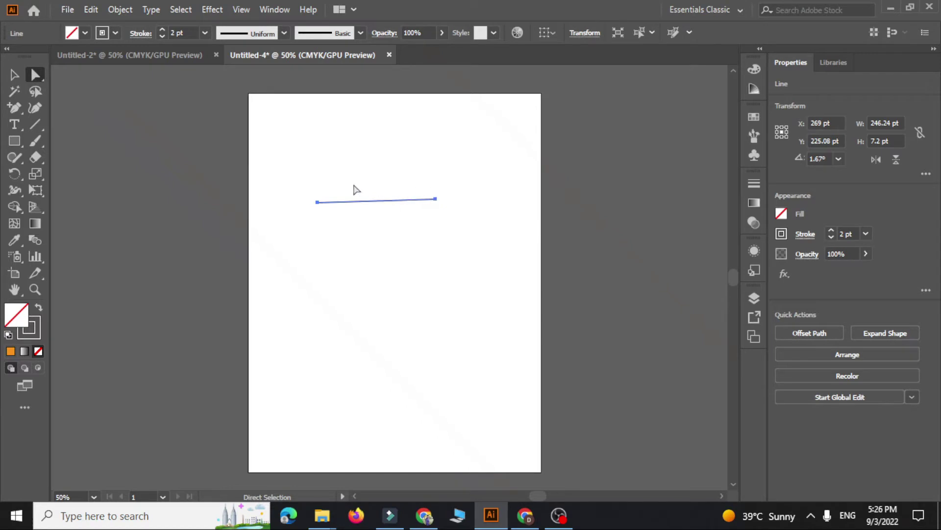
left_click_drag(438, 168, 452, 247)
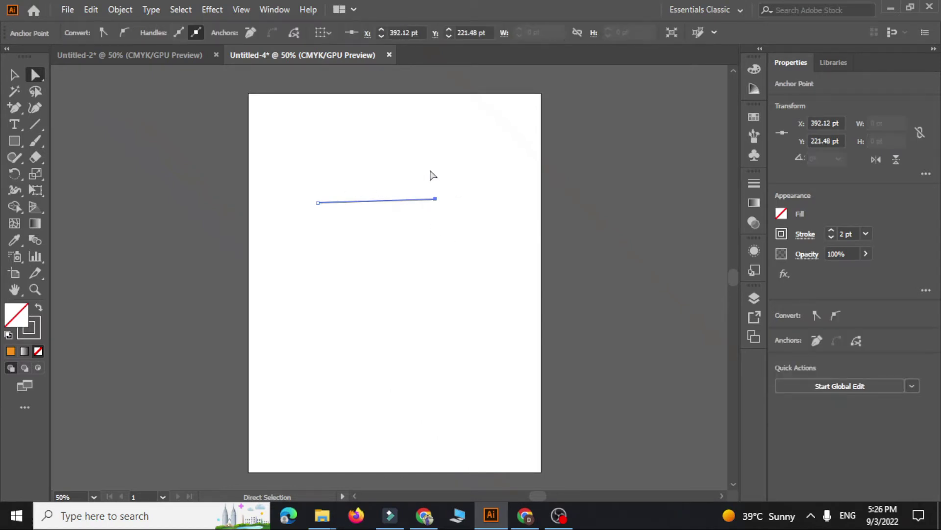
mouse_move(435, 201)
left_mouse_down()
mouse_move(371, 324)
mouse_move(274, 285)
mouse_move(285, 168)
mouse_move(454, 159)
mouse_move(448, 330)
mouse_move(272, 290)
mouse_move(402, 152)
mouse_move(459, 319)
mouse_move(287, 204)
mouse_move(448, 202)
mouse_move(274, 281)
mouse_move(446, 139)
mouse_move(360, 307)
mouse_move(389, 109)
mouse_move(465, 256)
mouse_move(322, 328)
mouse_move(481, 154)
mouse_move(254, 243)
mouse_move(488, 255)
mouse_move(414, 248)
left_mouse_up()
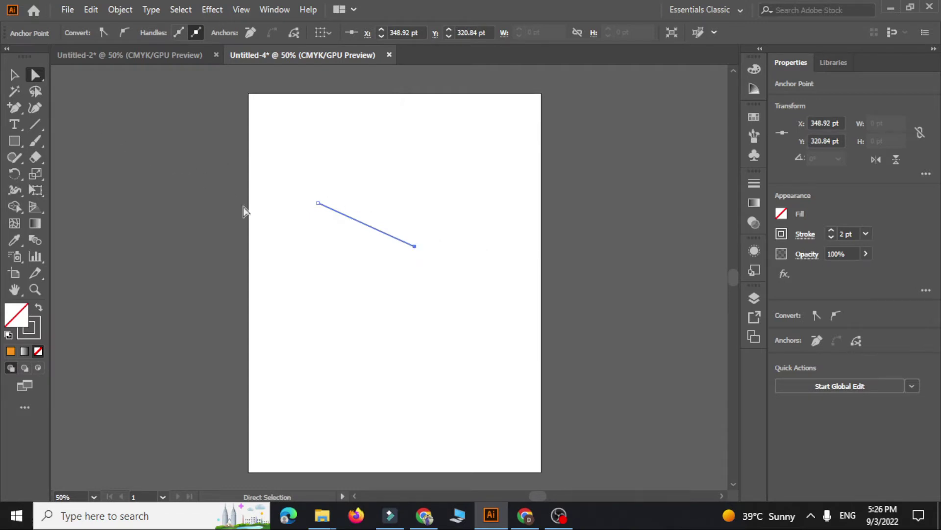
mouse_move(250, 157)
left_mouse_down()
mouse_move(393, 287)
mouse_move(424, 261)
left_mouse_up()
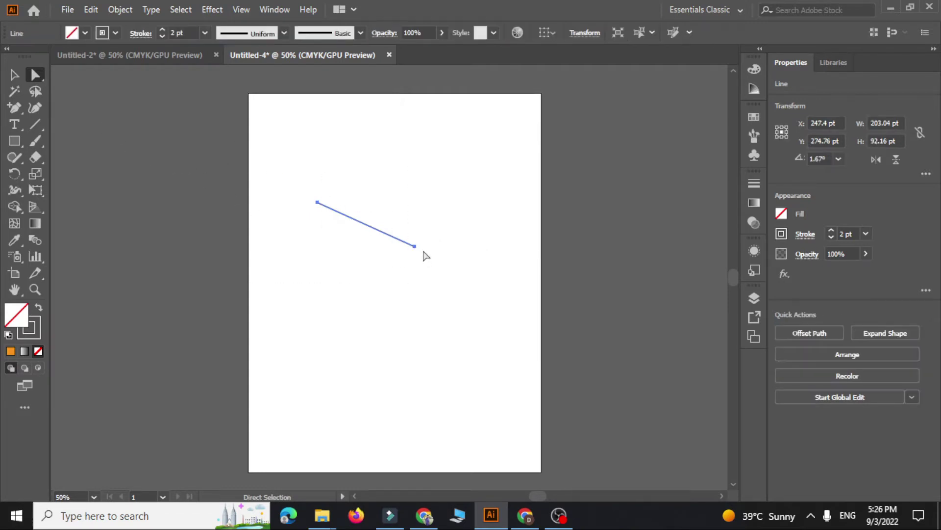
key("Delete")
Draw a 210.24 × 240.48 pt rectangle and duplicate it to its right.
left_click(15, 141)
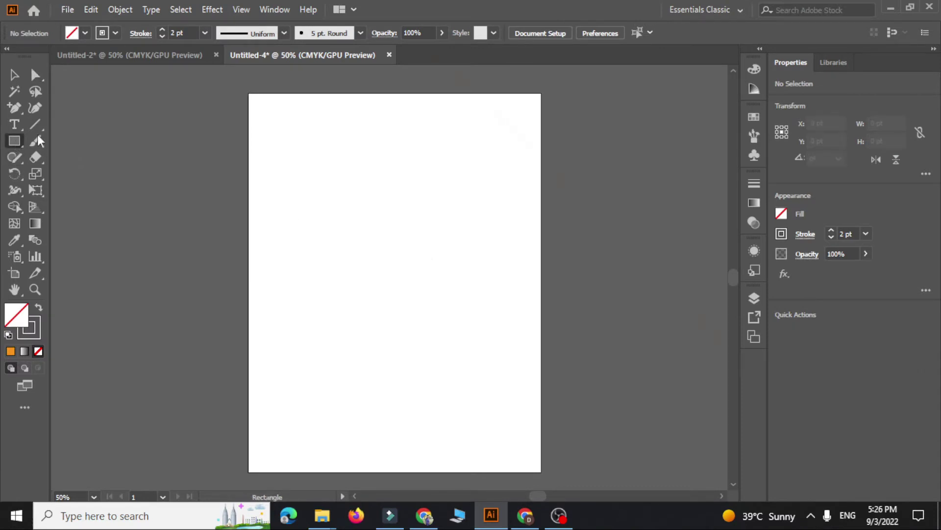
mouse_move(281, 177)
left_mouse_down()
mouse_move(394, 282)
mouse_move(372, 289)
mouse_move(381, 290)
left_mouse_up()
key("v")
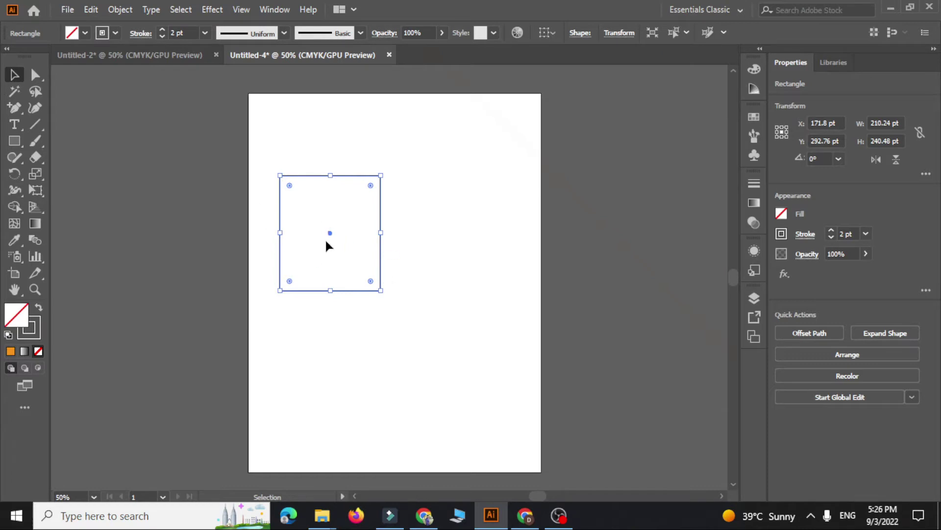
left_click_drag(329, 235, 428, 233)
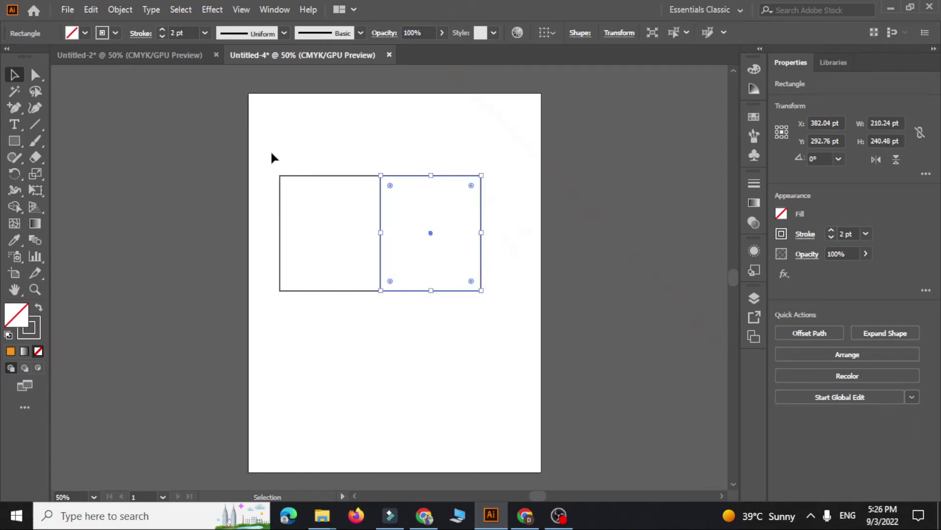
Move both rectangles lower and stack a copy of the left one above it.
mouse_move(270, 149)
left_mouse_down()
mouse_move(401, 280)
mouse_move(397, 227)
mouse_move(374, 352)
left_mouse_up()
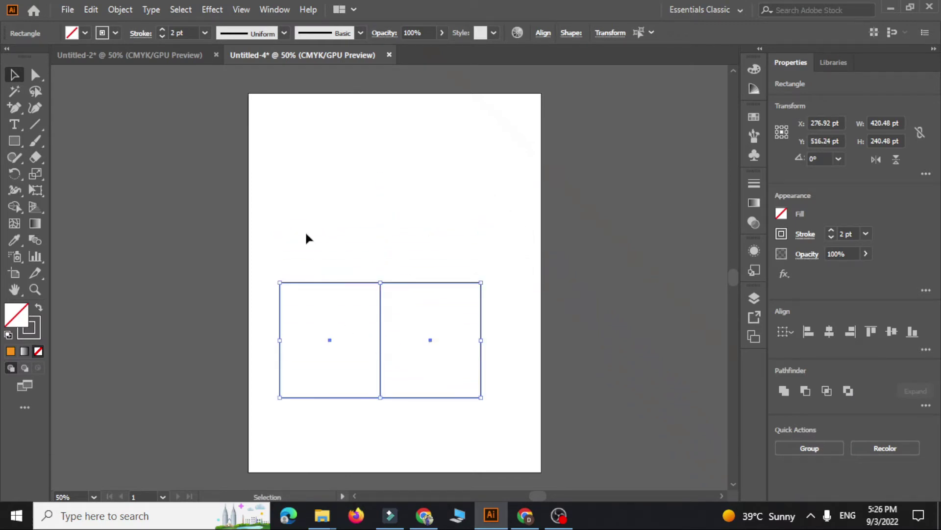
left_click(330, 340)
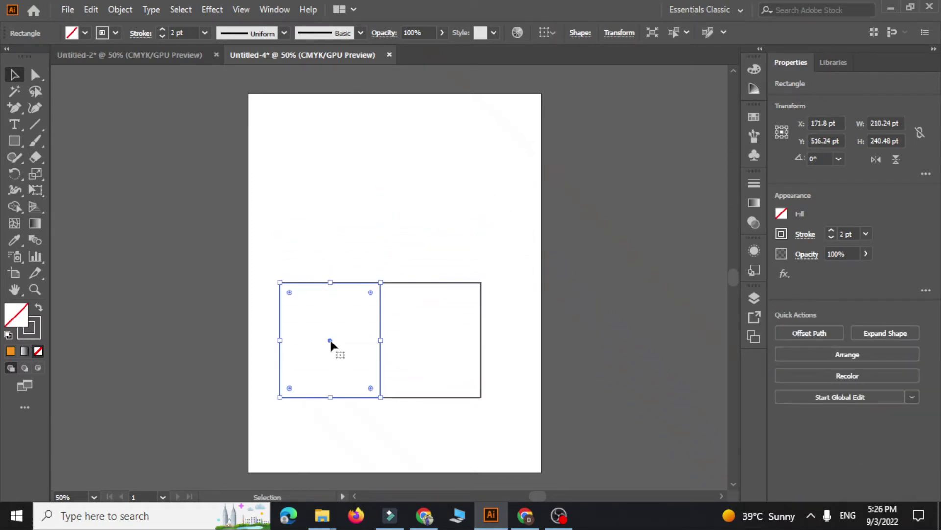
left_click_drag(330, 339, 330, 224)
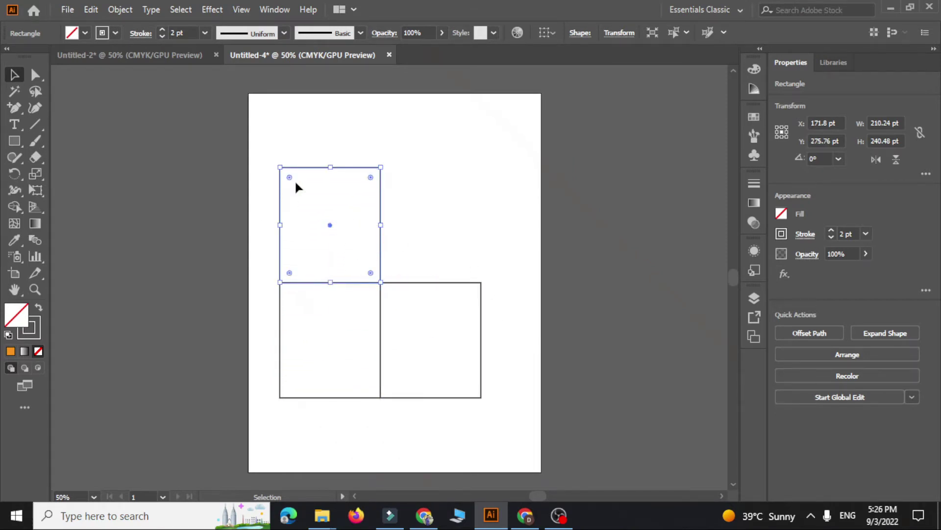
left_click(482, 185)
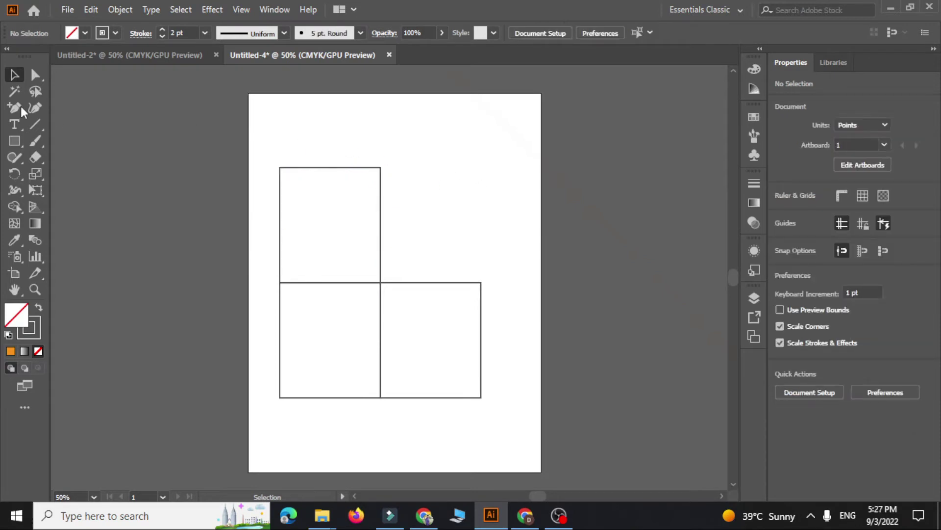
Slant the upper rectangle's top edge to turn it into a parallelogram lid face.
left_click(35, 76)
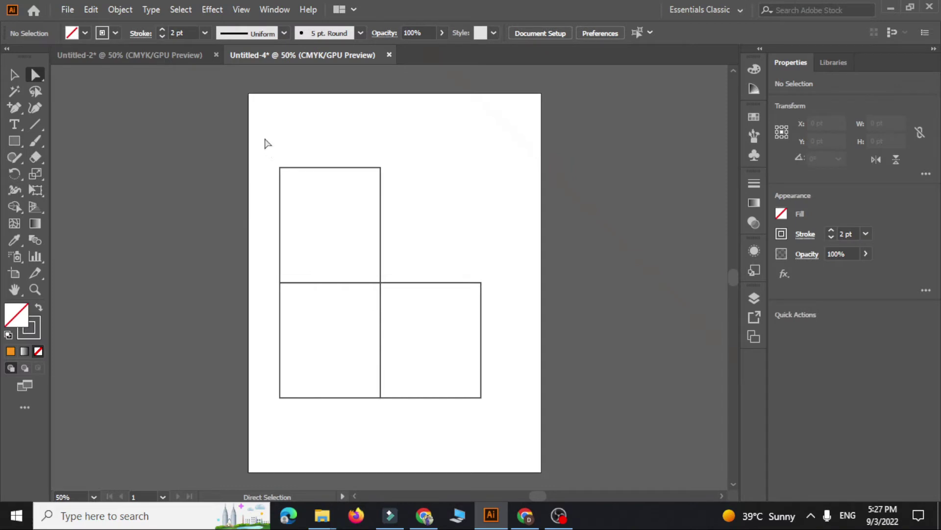
mouse_move(265, 139)
left_mouse_down()
mouse_move(397, 184)
mouse_move(386, 182)
left_mouse_up()
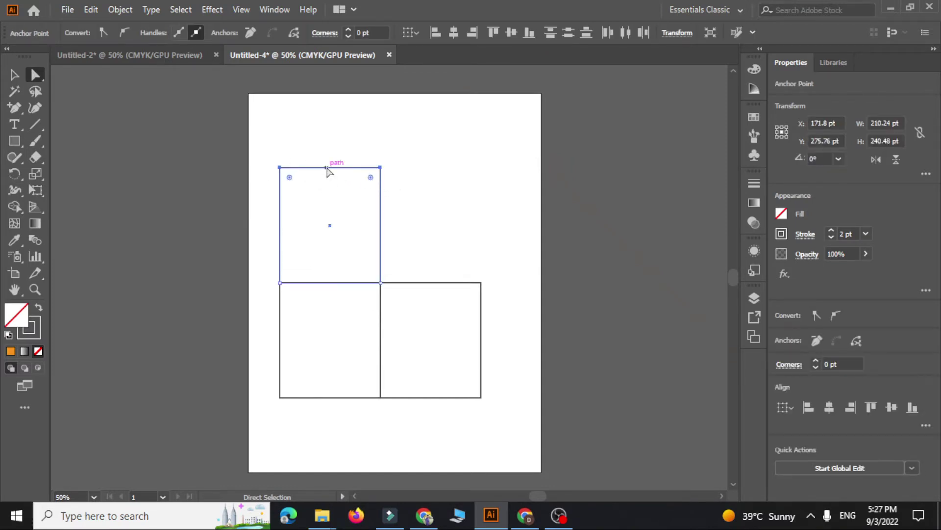
left_click_drag(327, 168, 381, 241)
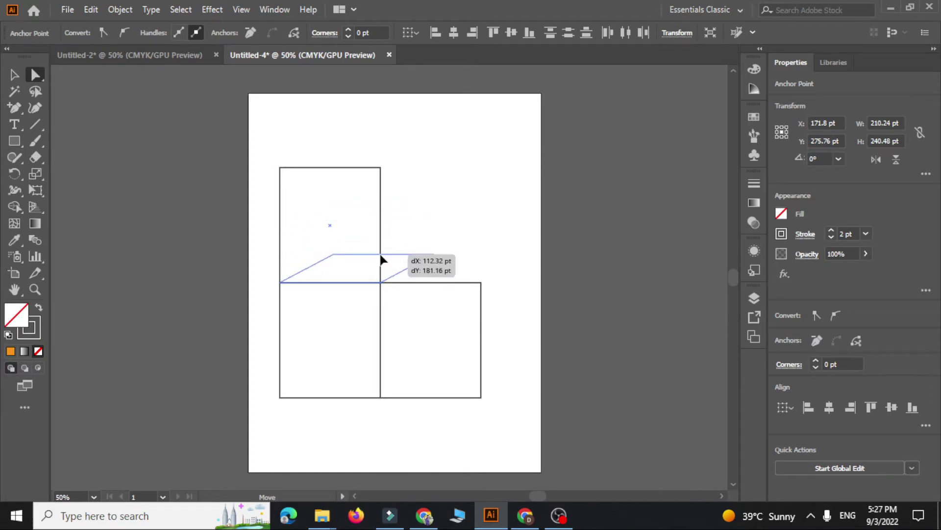
left_click_drag(381, 241, 434, 253)
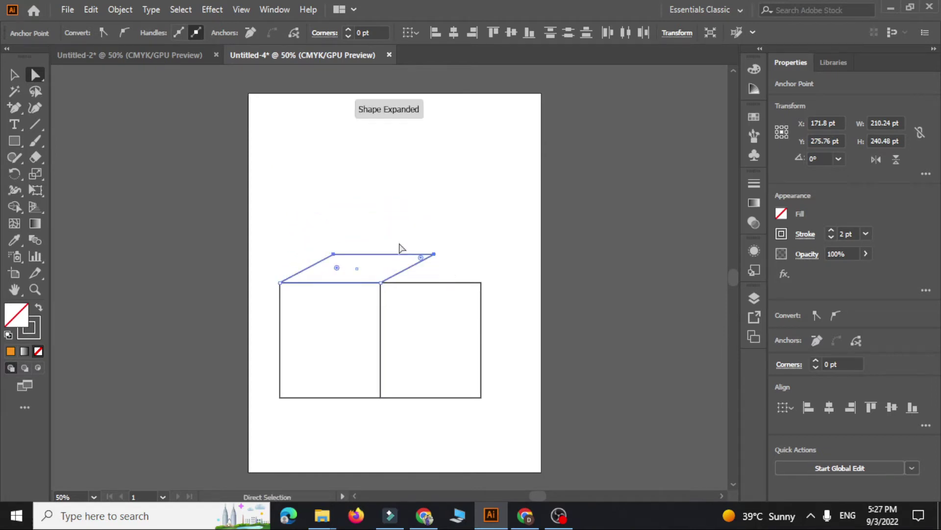
left_click(482, 248)
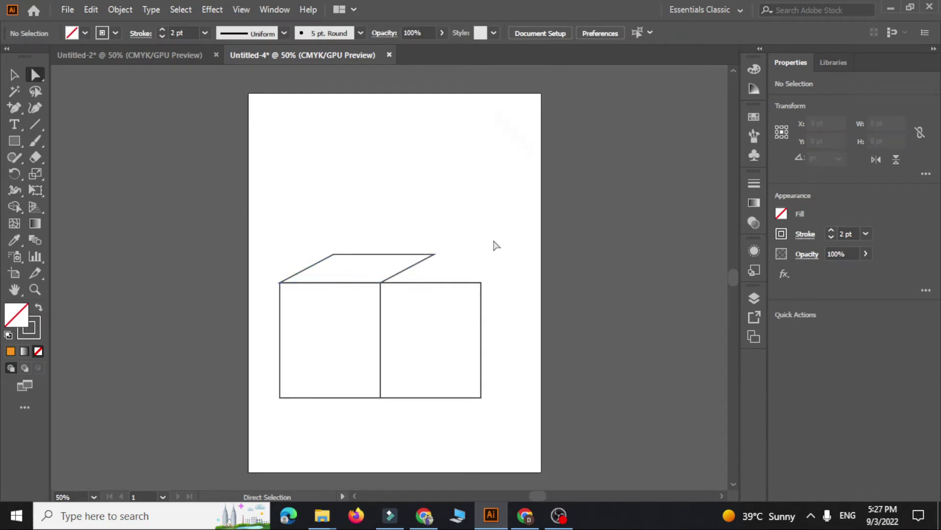
Skew the right rectangle into a side face by raising its outer edge.
left_click_drag(493, 239, 463, 431)
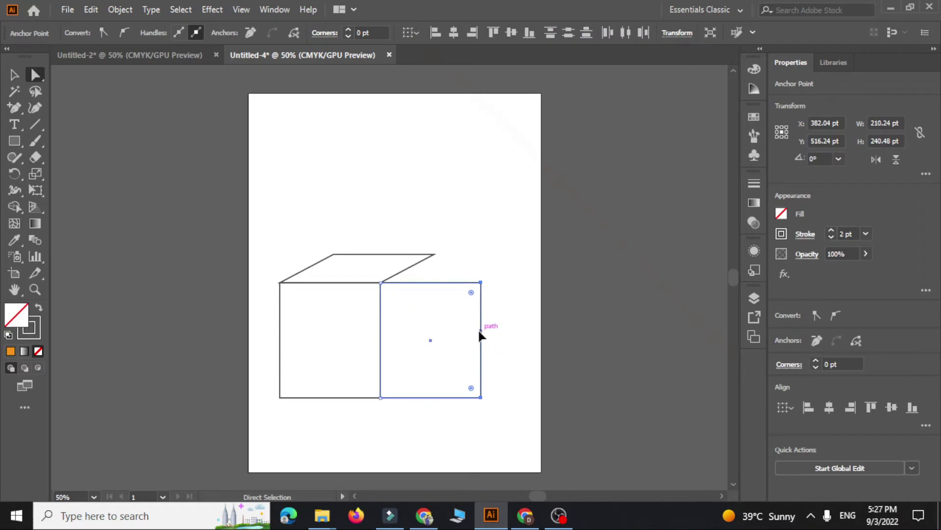
mouse_move(480, 331)
left_mouse_down()
mouse_move(424, 302)
mouse_move(436, 309)
left_mouse_up()
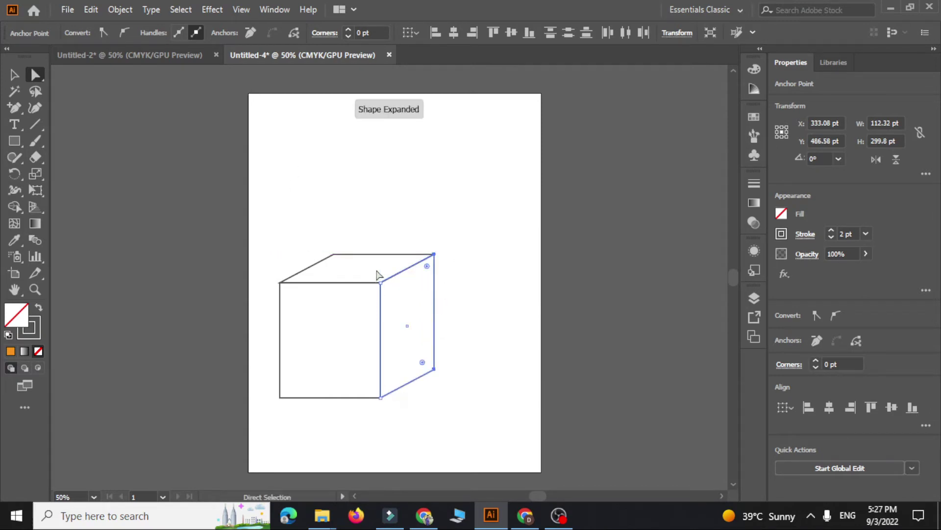
left_click(326, 204)
Move the whole outlined cube up and right toward the artboard centre.
mouse_move(267, 211)
left_mouse_down()
mouse_move(391, 355)
mouse_move(435, 451)
left_mouse_up()
left_click_drag(380, 330, 418, 249)
left_click(309, 158)
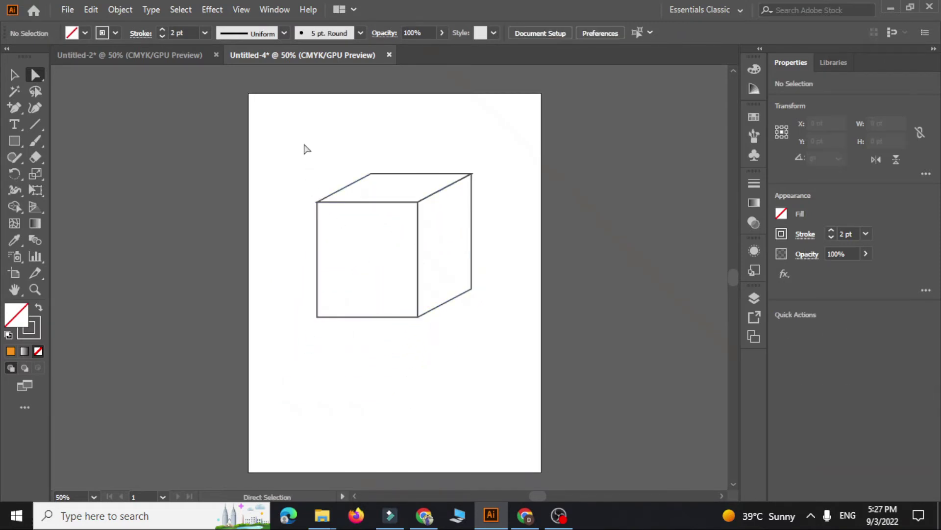
Slide the front face's left anchors rightward to make the face narrower.
left_click_drag(300, 138, 386, 392)
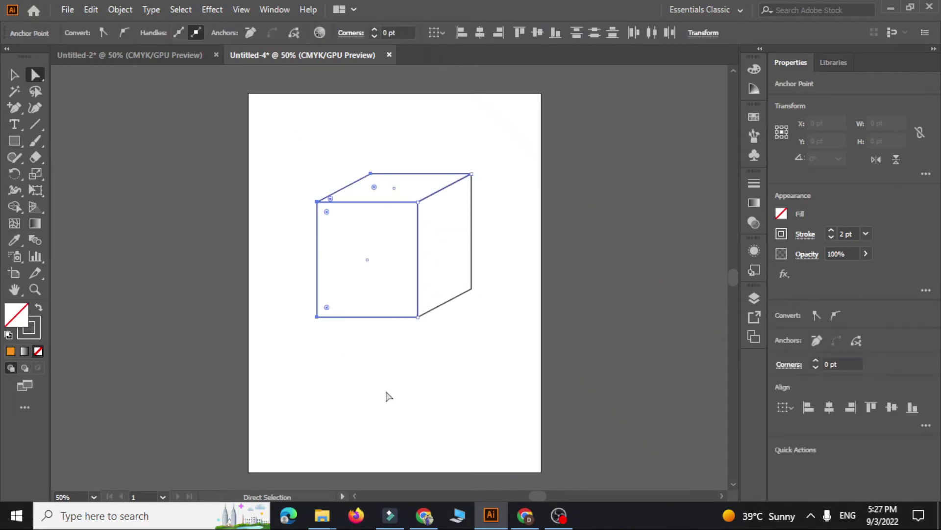
left_click(317, 318)
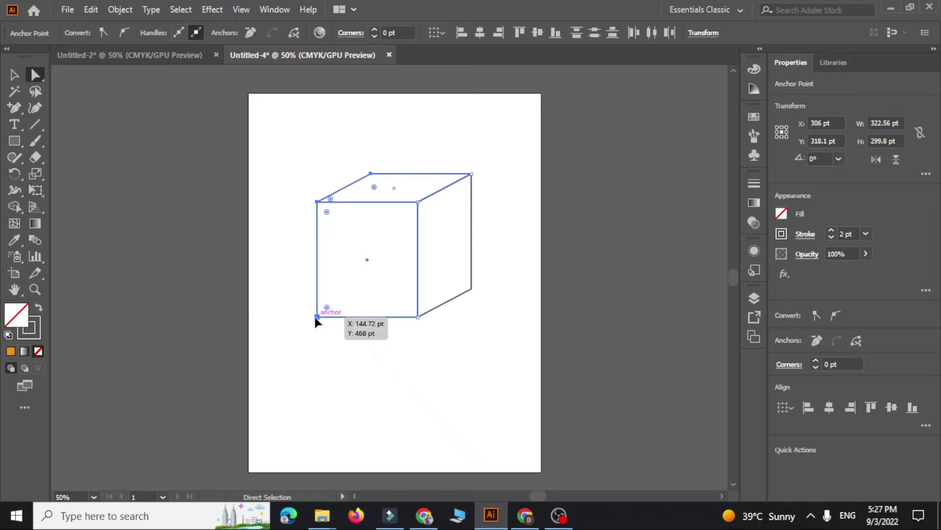
left_click_drag(315, 318, 342, 314)
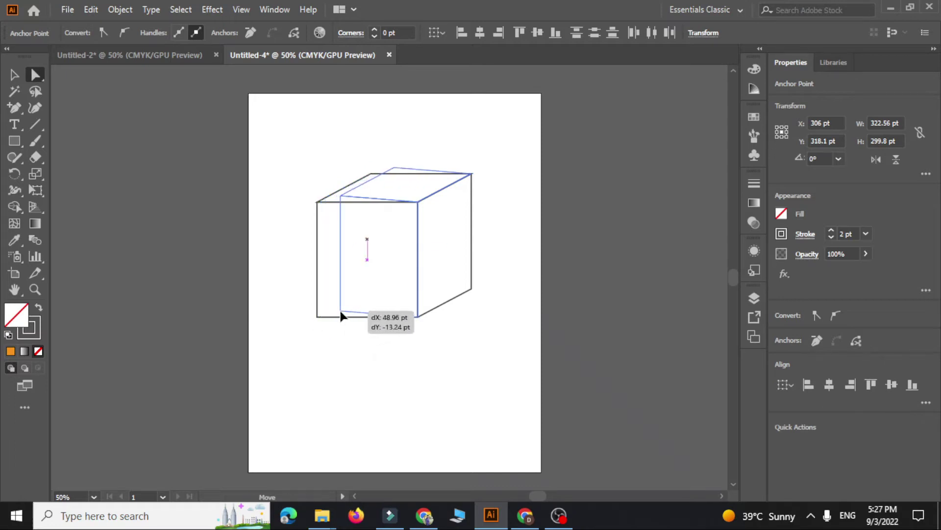
left_click_drag(343, 316, 347, 315)
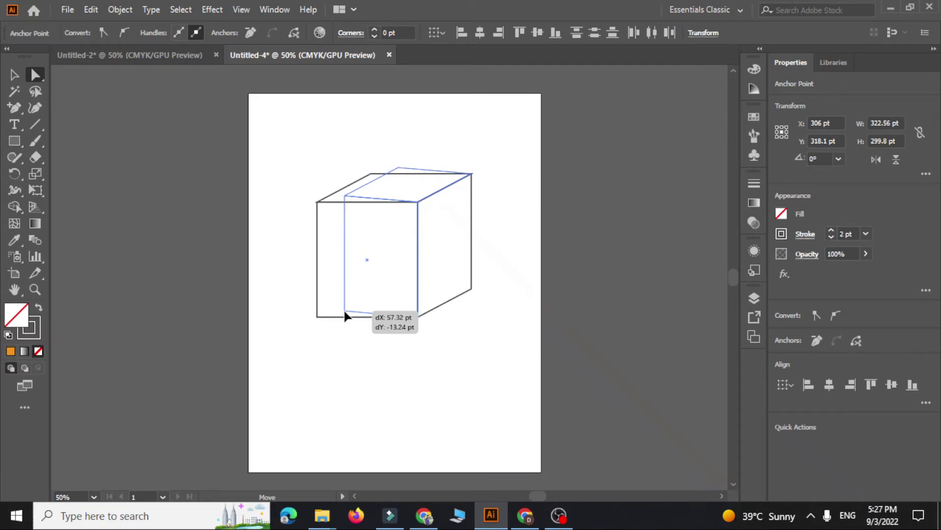
left_click_drag(347, 312, 344, 311)
Move the 270.72 × 313.04 pt box left and down, then reselect it whole.
left_click_drag(277, 365, 536, 137)
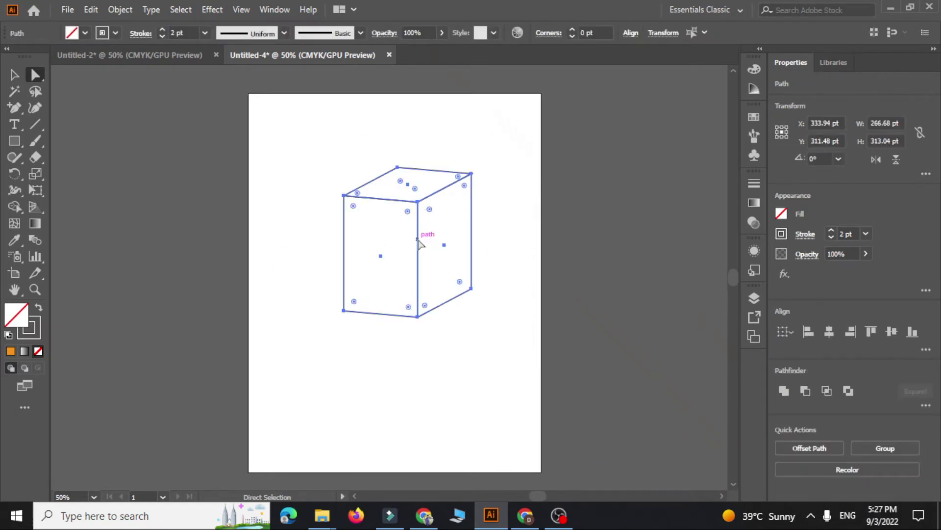
left_click_drag(418, 243, 342, 293)
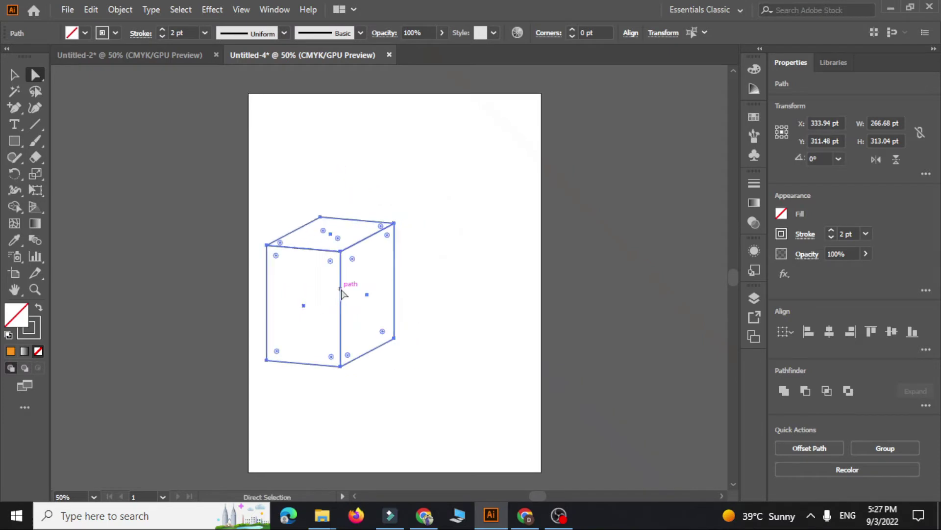
left_click(289, 190)
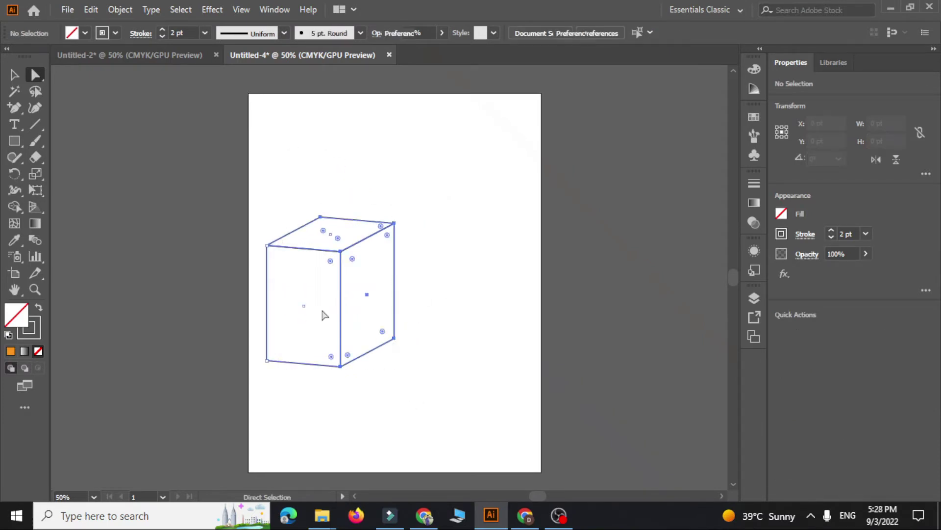
left_click_drag(340, 304, 342, 304)
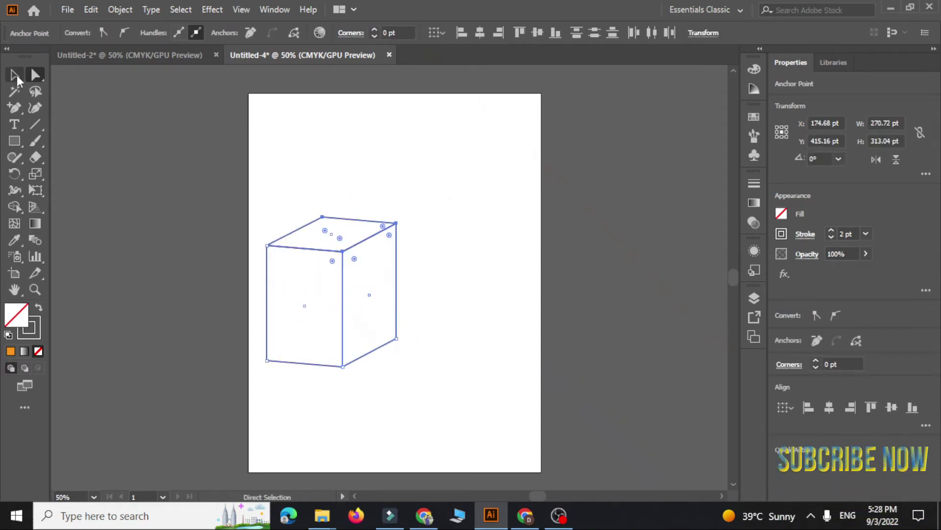
left_click(14, 74)
left_click_drag(284, 160, 395, 433)
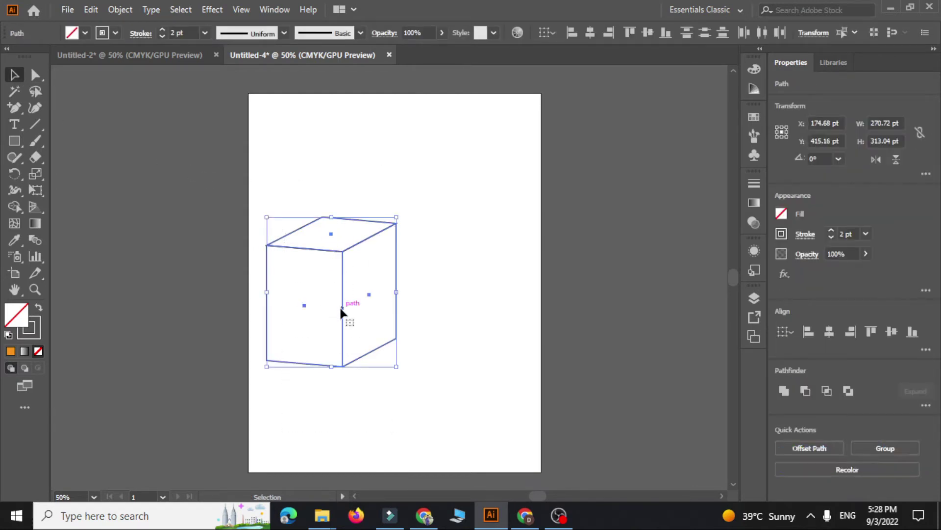
Duplicate the tall box to its right and select the copy's lower anchor points.
left_click_drag(342, 312, 493, 312)
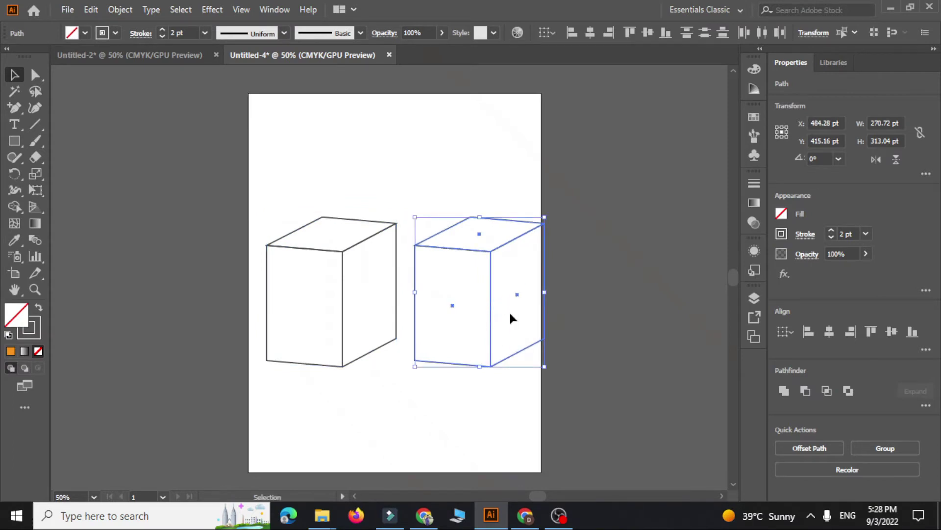
left_click(464, 429)
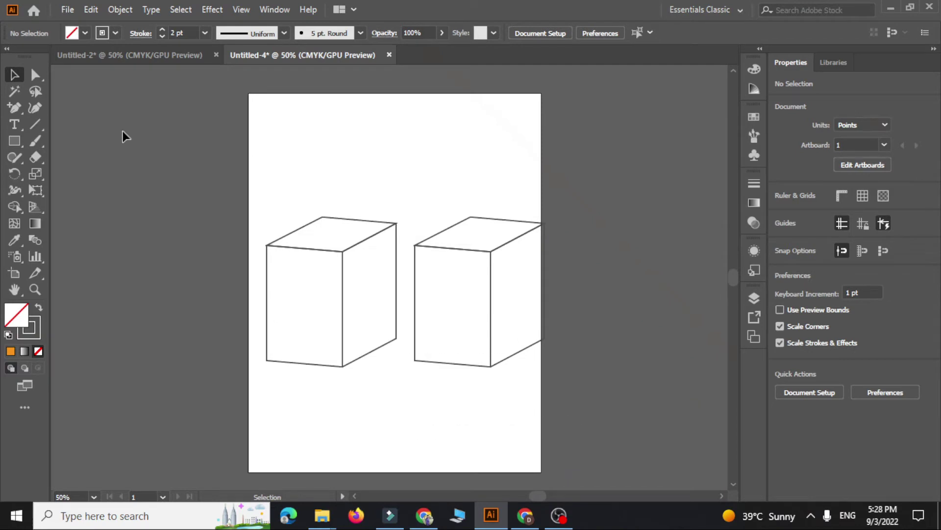
left_click(36, 75)
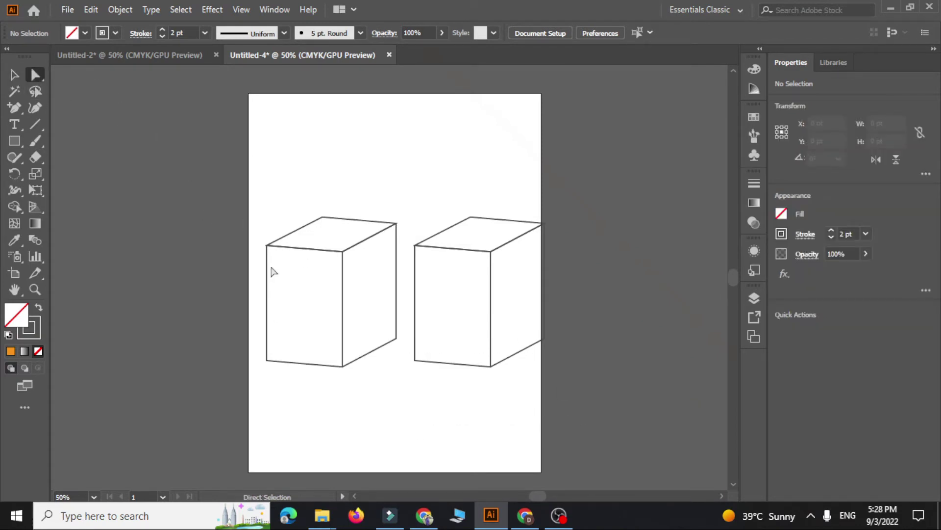
mouse_move(395, 396)
left_mouse_down()
mouse_move(570, 347)
mouse_move(636, 349)
mouse_move(441, 380)
left_mouse_up()
left_click_drag(441, 380, 426, 399)
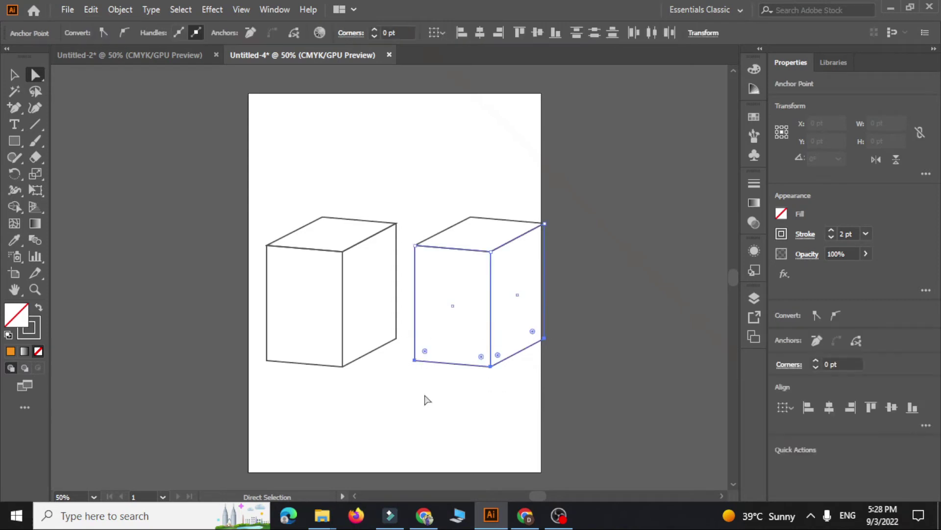
Raise the copy's bottom to flatten it into a 270.72 × 137.36 pt slab.
left_click(490, 367)
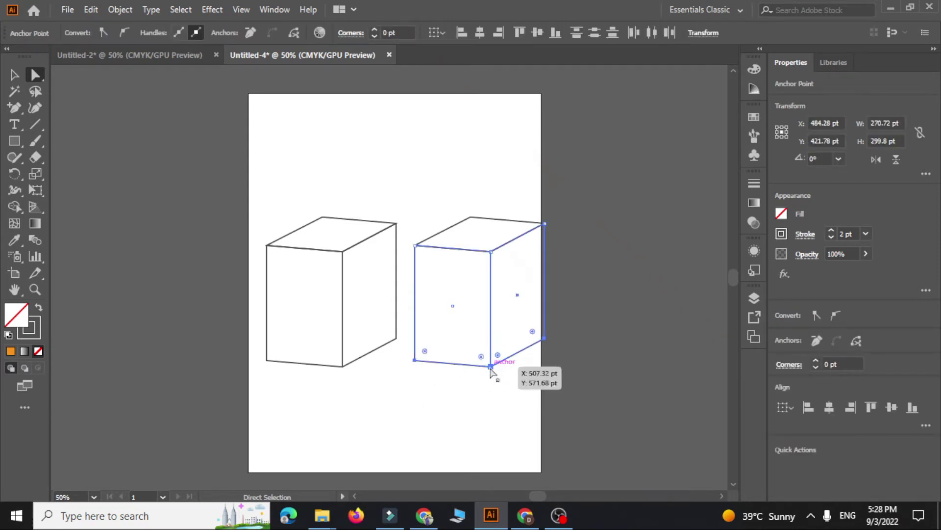
left_click_drag(491, 368, 489, 280)
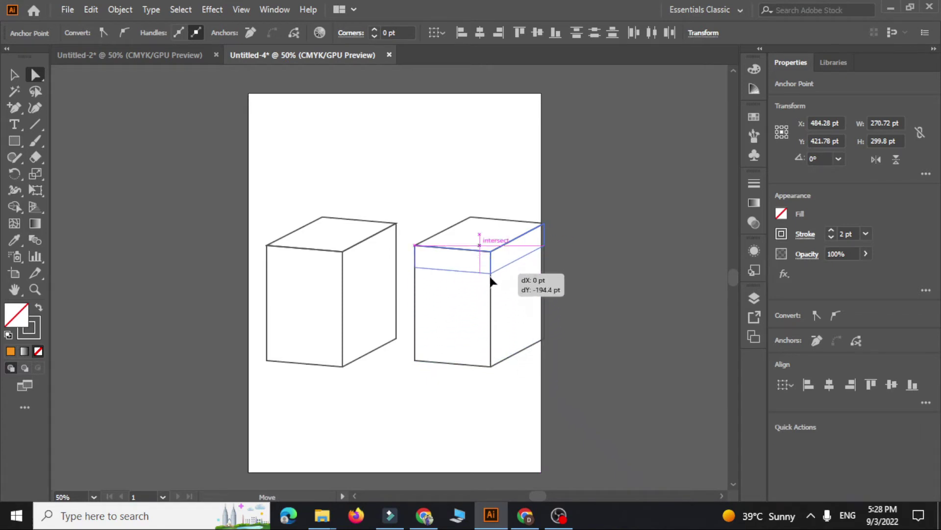
left_click_drag(488, 280, 489, 281)
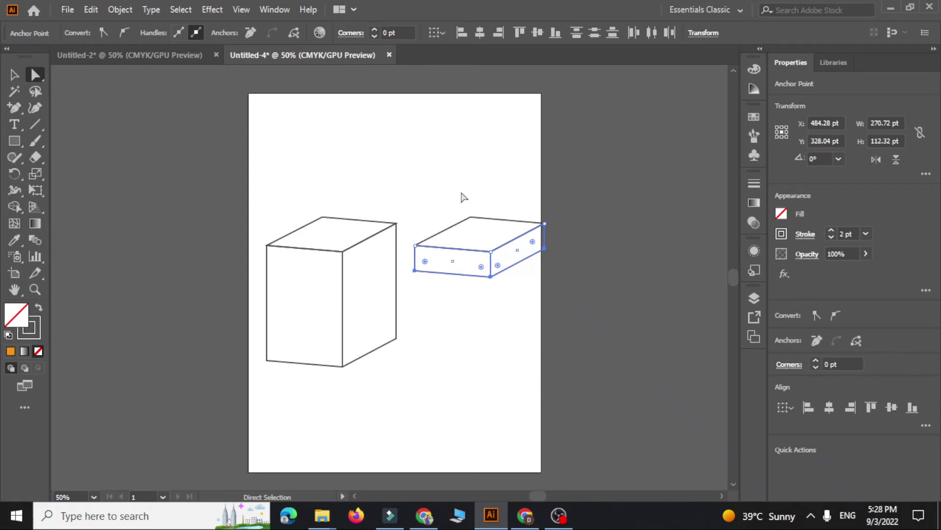
left_click_drag(495, 278, 489, 285)
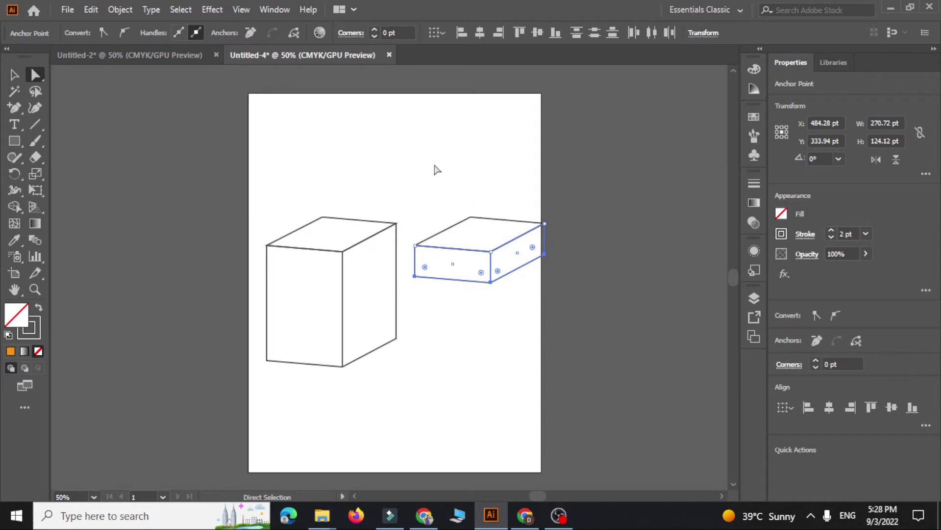
mouse_move(429, 181)
left_mouse_down()
mouse_move(572, 313)
mouse_move(563, 301)
left_mouse_up()
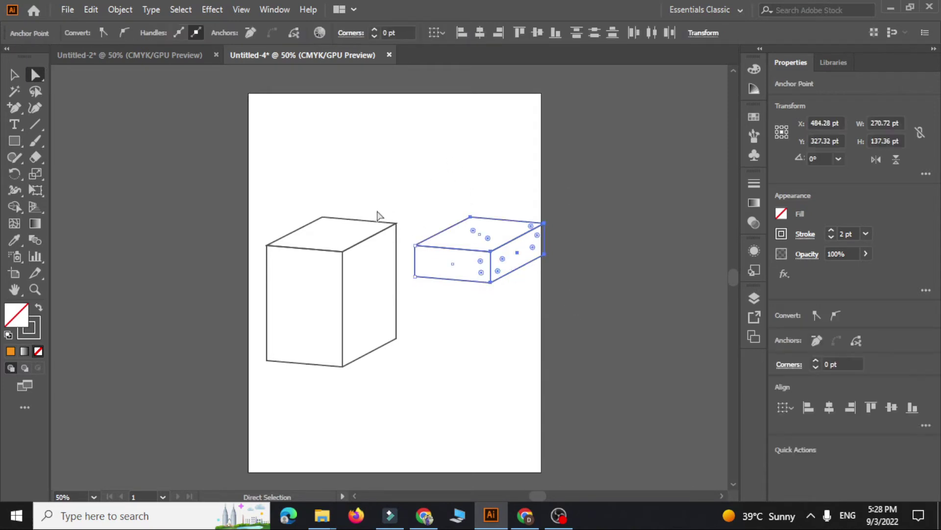
left_click(14, 75)
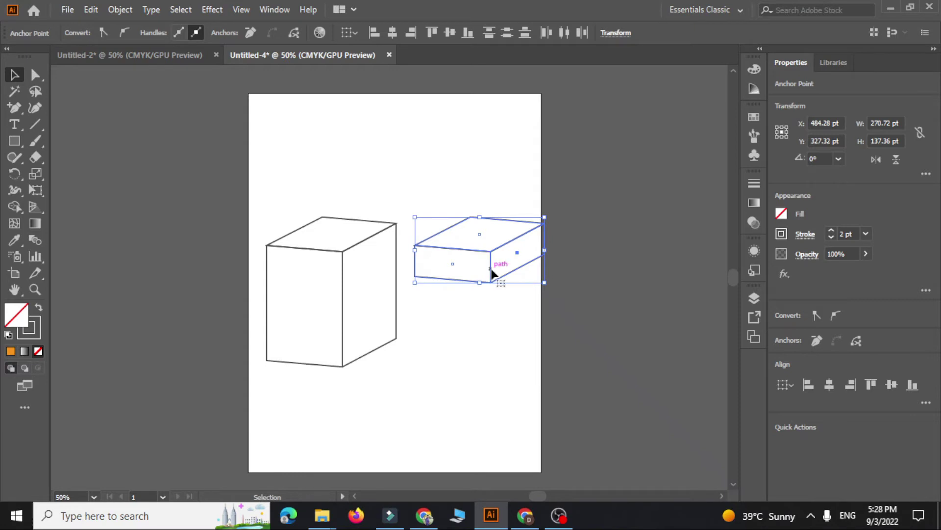
left_click_drag(492, 272, 494, 273)
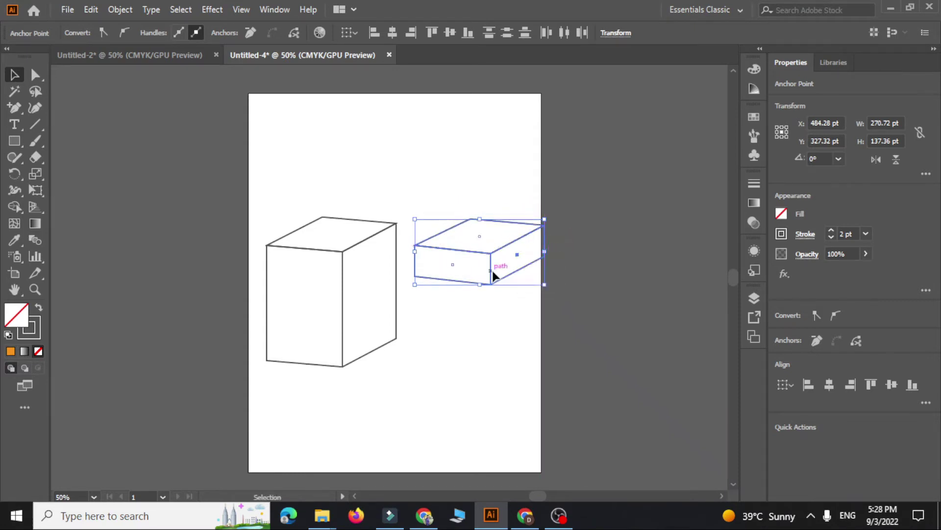
left_click(531, 399)
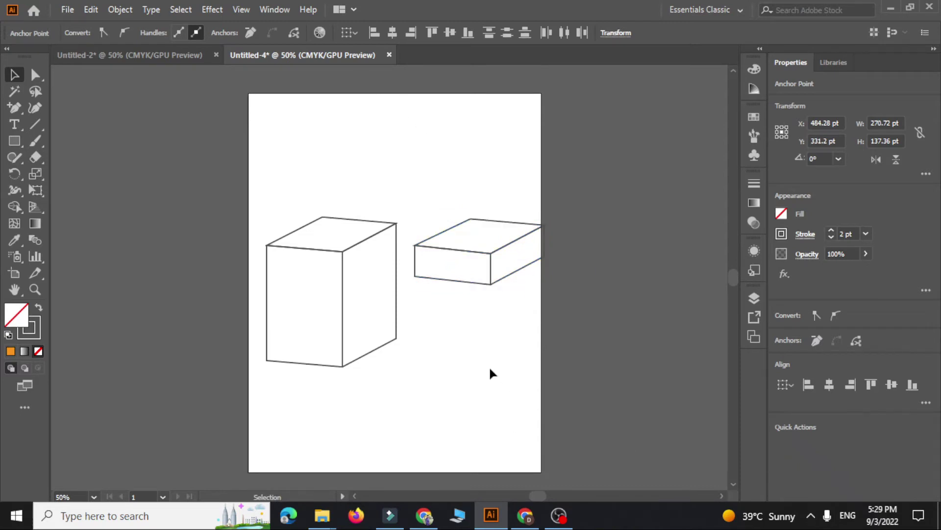
left_click_drag(590, 173, 589, 172)
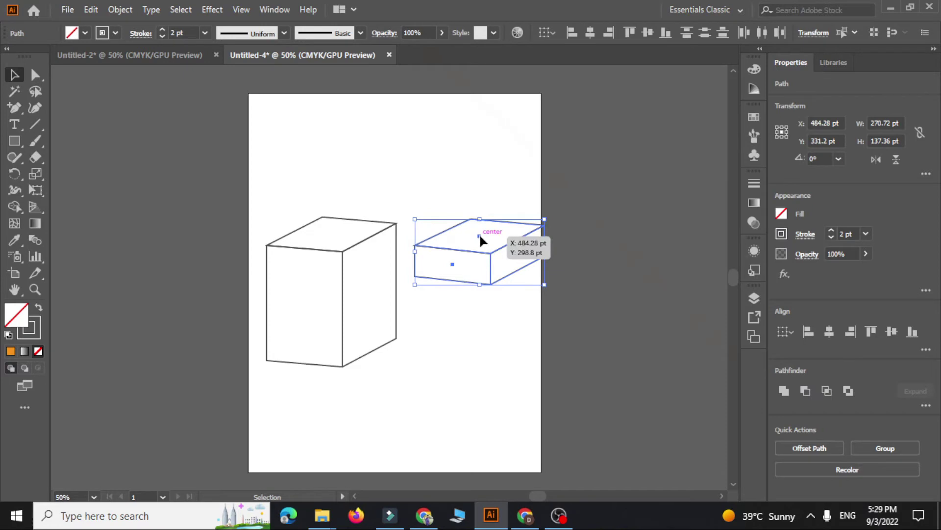
mouse_move(479, 236)
left_mouse_down()
mouse_move(375, 216)
mouse_move(332, 228)
left_mouse_up()
left_click(481, 253)
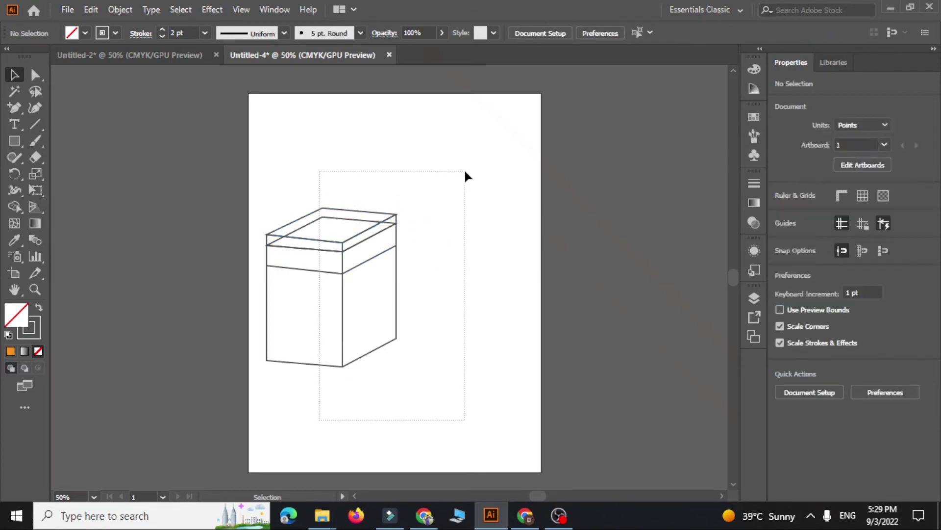
left_click_drag(320, 426, 464, 176)
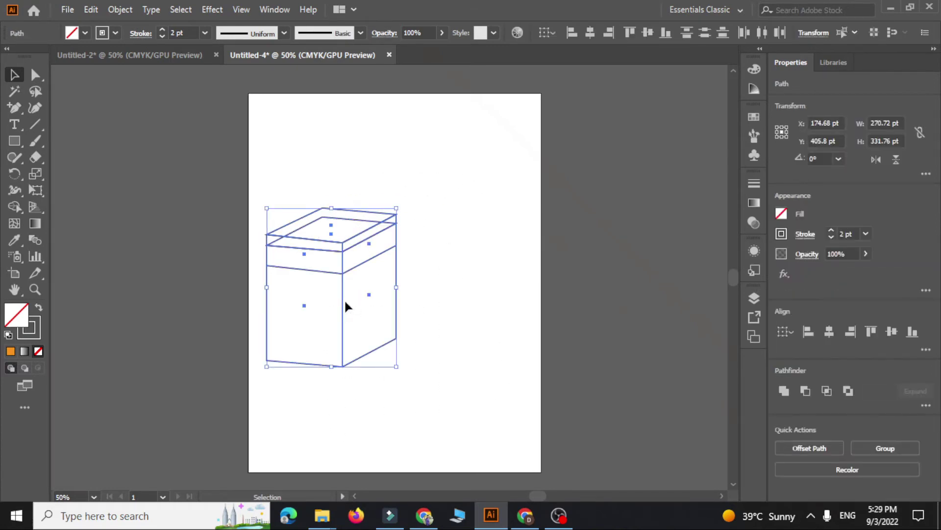
left_click_drag(343, 306, 414, 295)
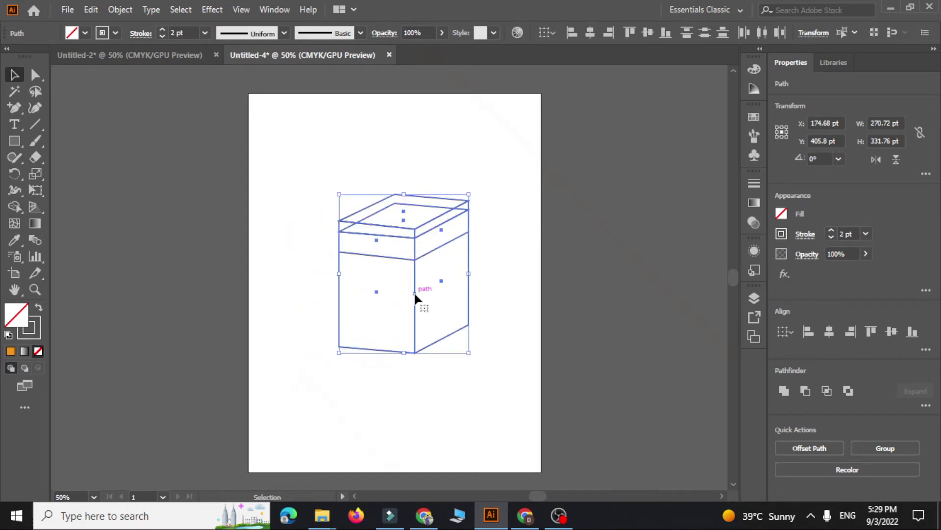
left_click(497, 182)
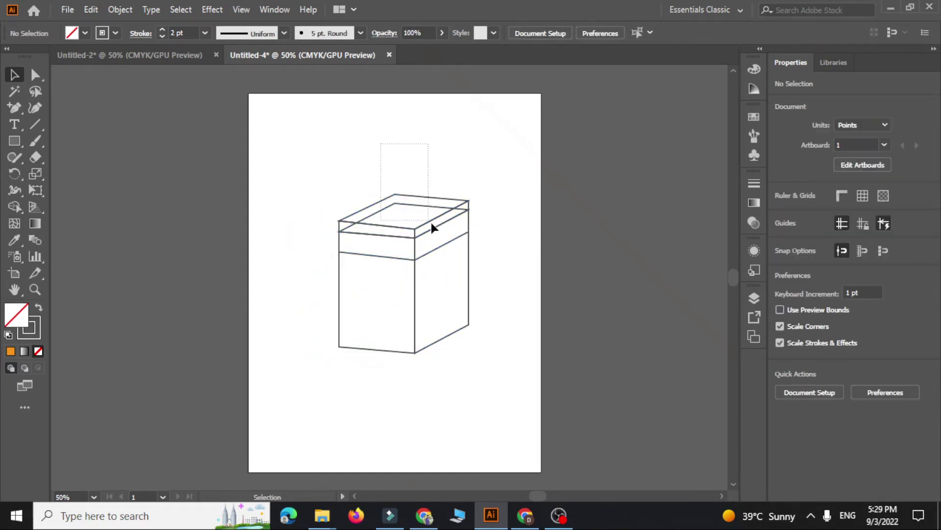
left_click_drag(431, 227, 440, 237)
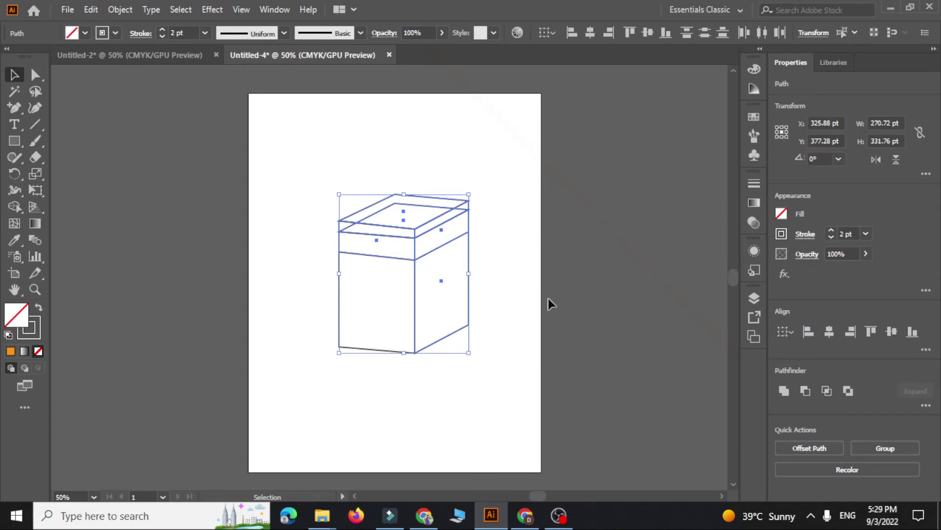
left_click(458, 351)
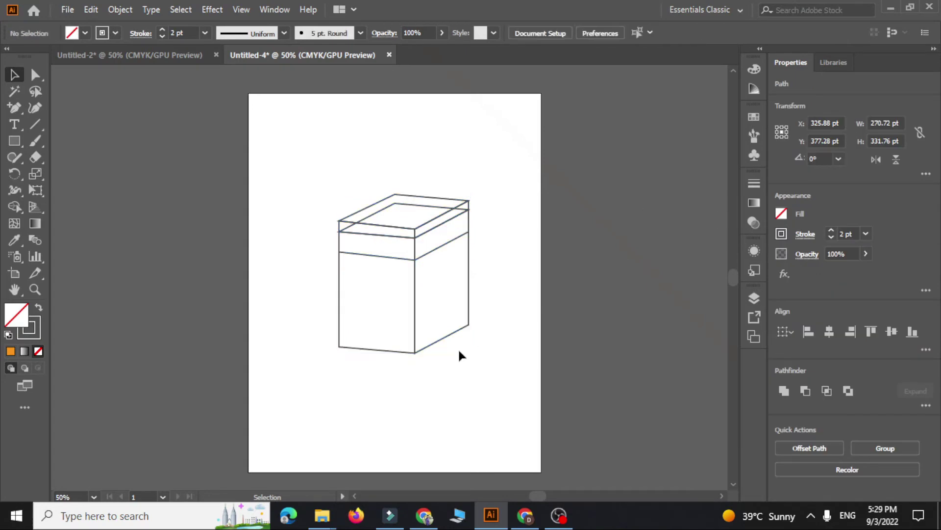
left_click(347, 223)
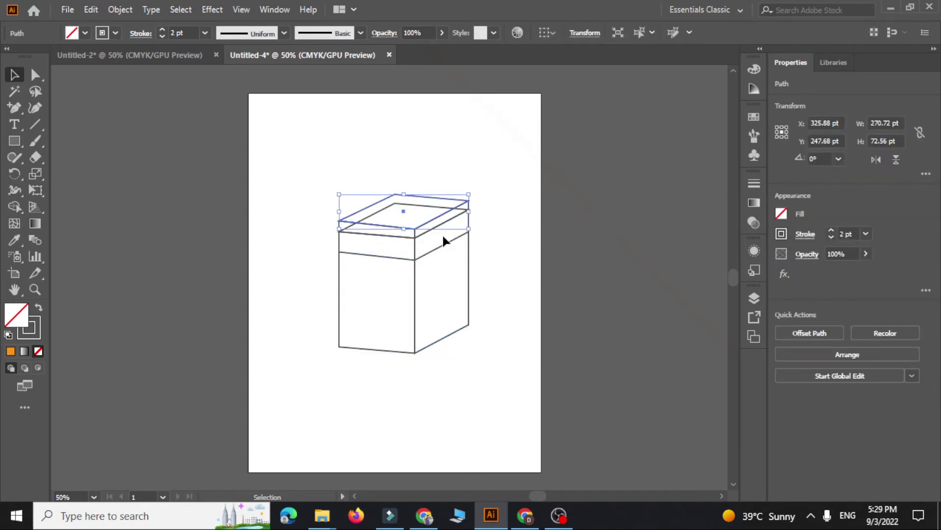
left_click(505, 204)
left_click_drag(357, 176, 472, 250)
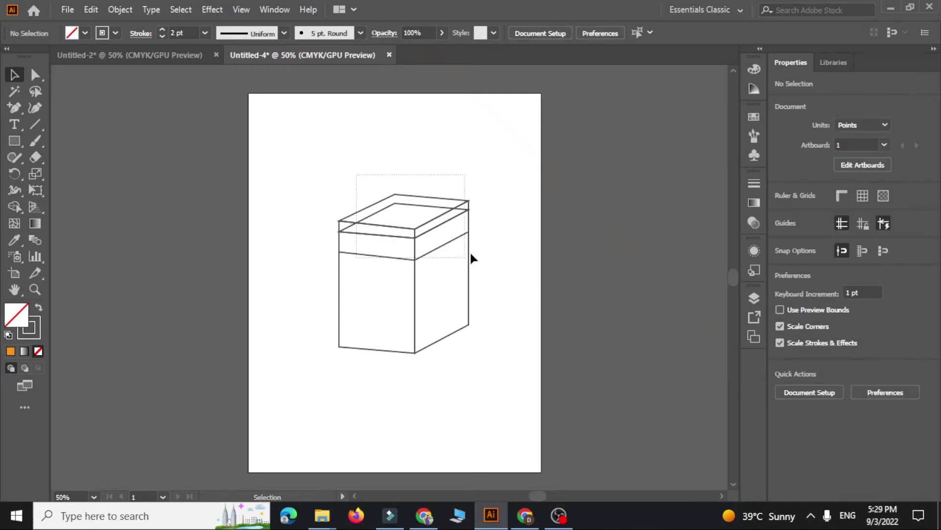
left_click(526, 224)
left_click_drag(366, 156, 424, 215)
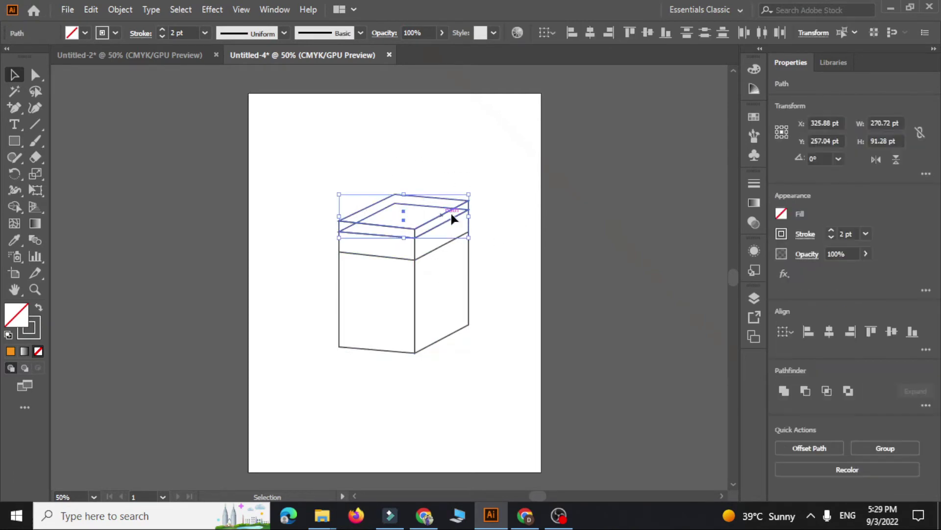
left_click(520, 264)
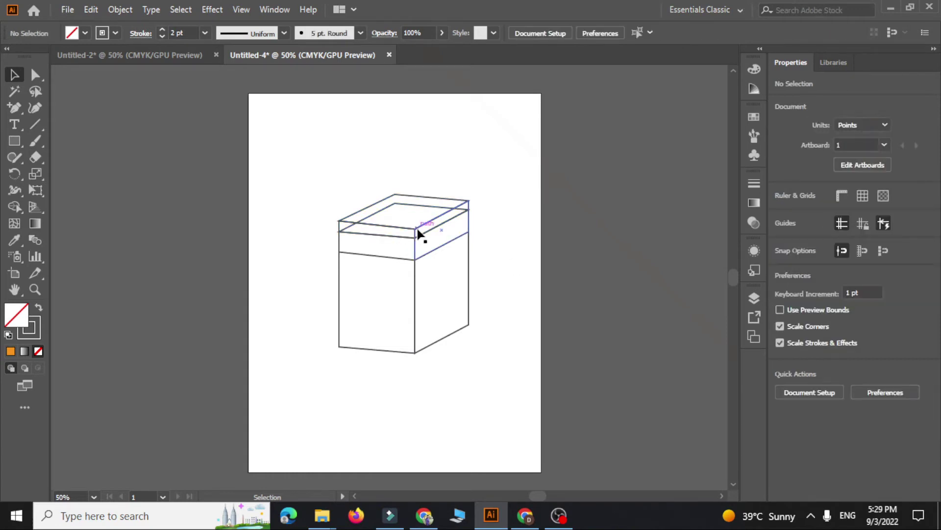
left_click(416, 230)
left_click(505, 290)
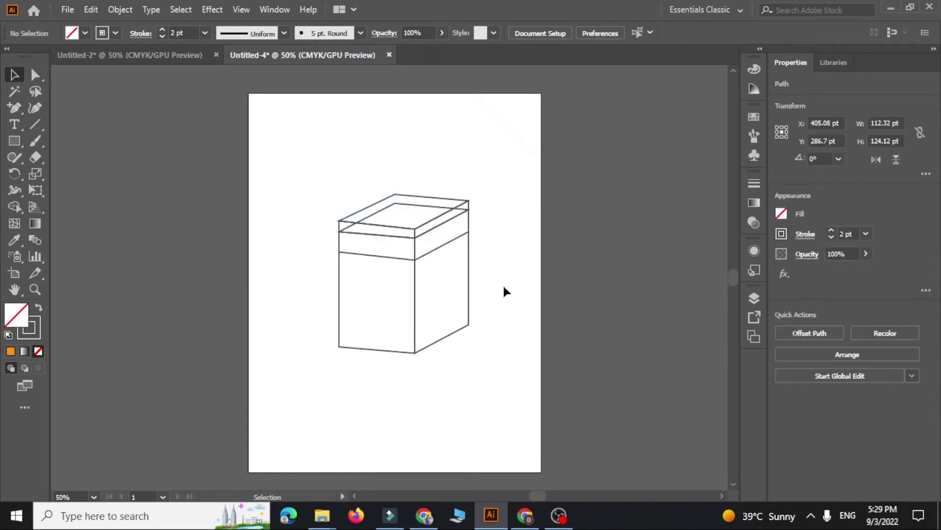
key("ctrl+a")
left_click(516, 241)
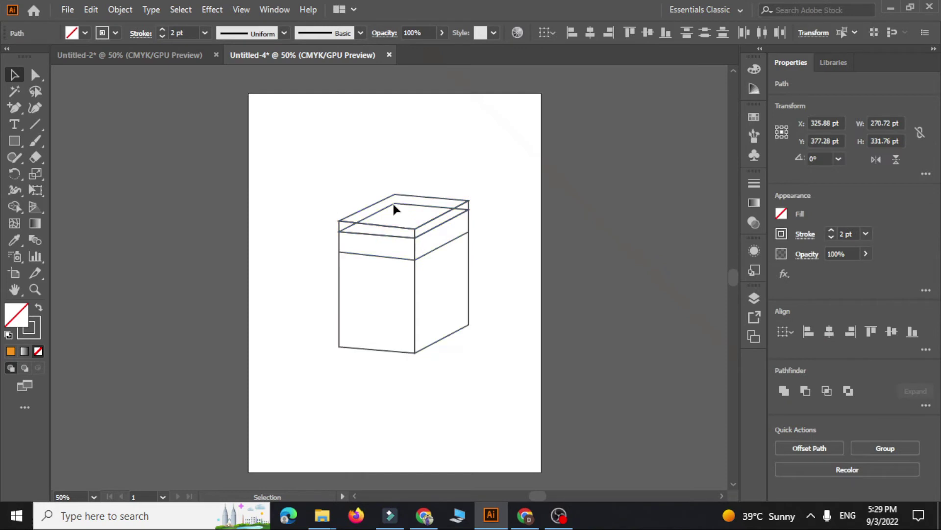
left_click(381, 208)
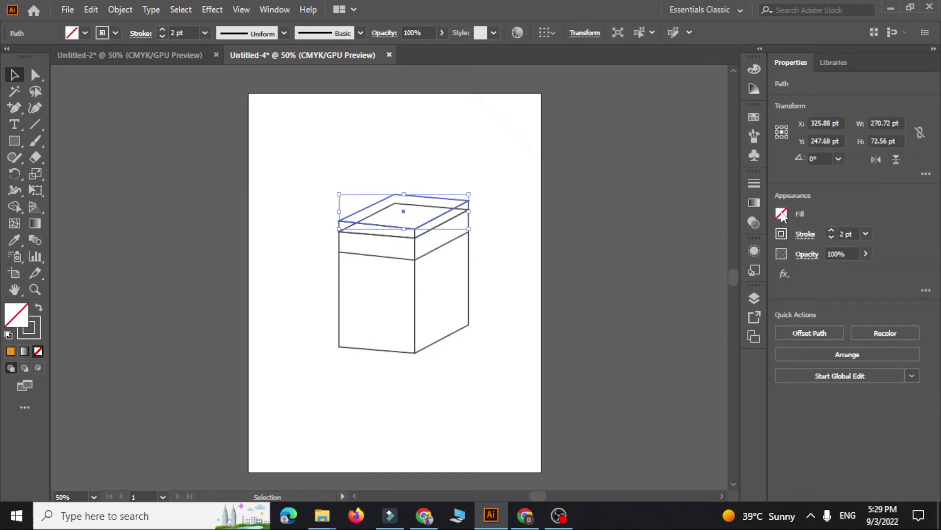
Fill the box's top face with cyan.
left_click(781, 214)
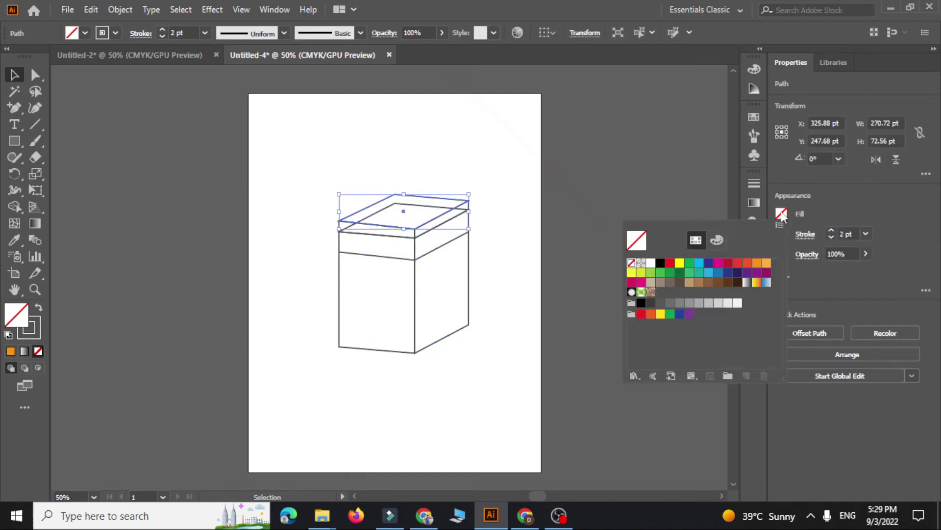
left_click(703, 267)
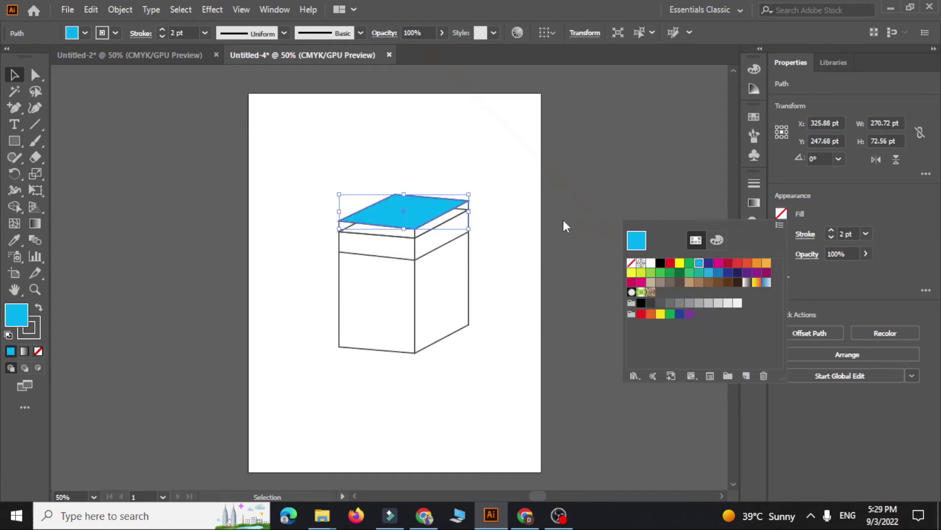
left_click(508, 223)
left_click(505, 215)
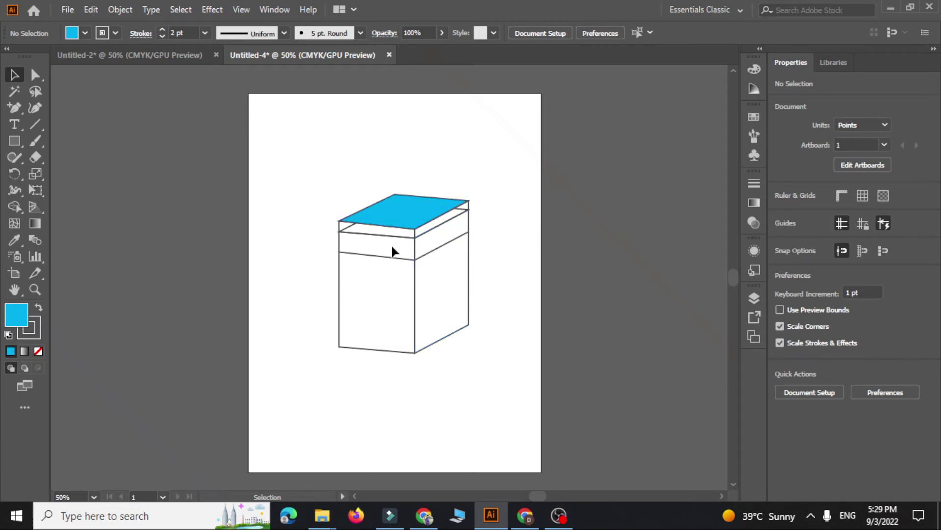
Fill the lid's front band orange.
left_click(341, 240)
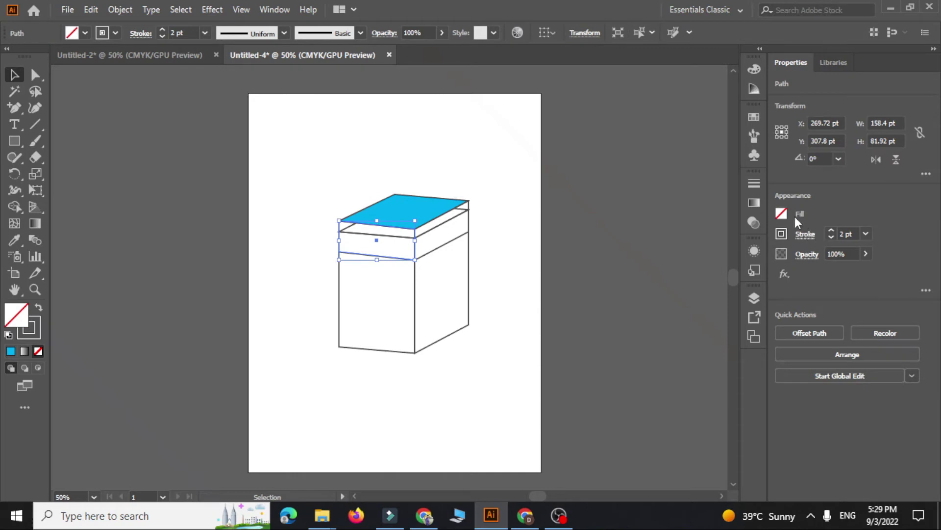
left_click(780, 215)
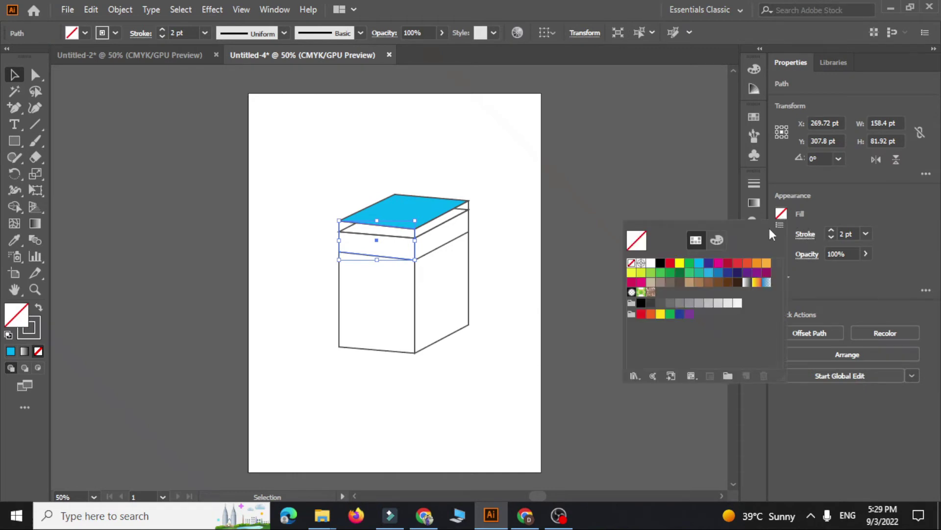
left_click(756, 264)
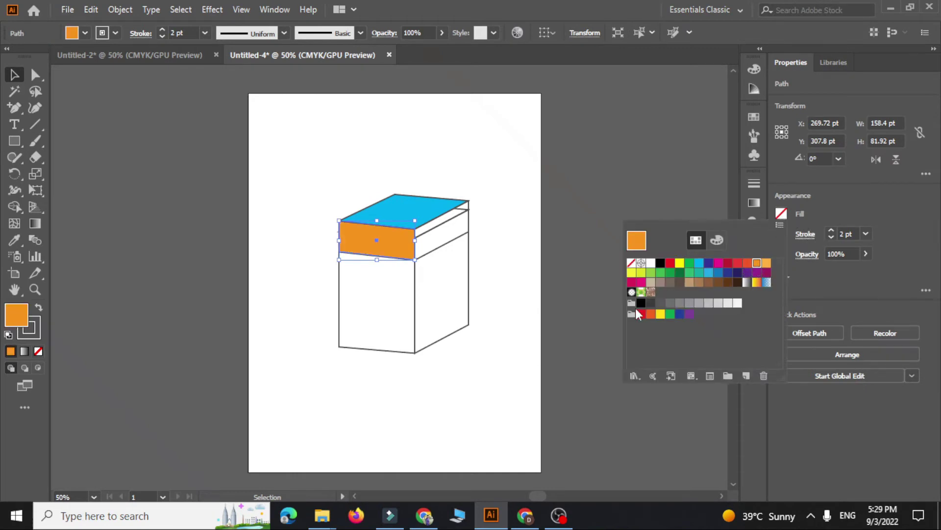
left_click(531, 308)
left_click(483, 219)
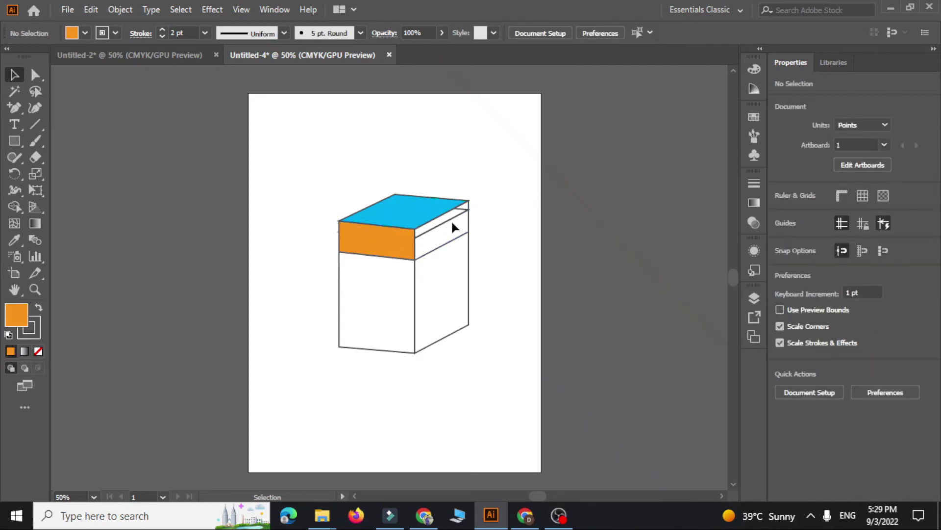
Fill the lid's right side band red.
left_click(449, 221)
left_click(489, 203)
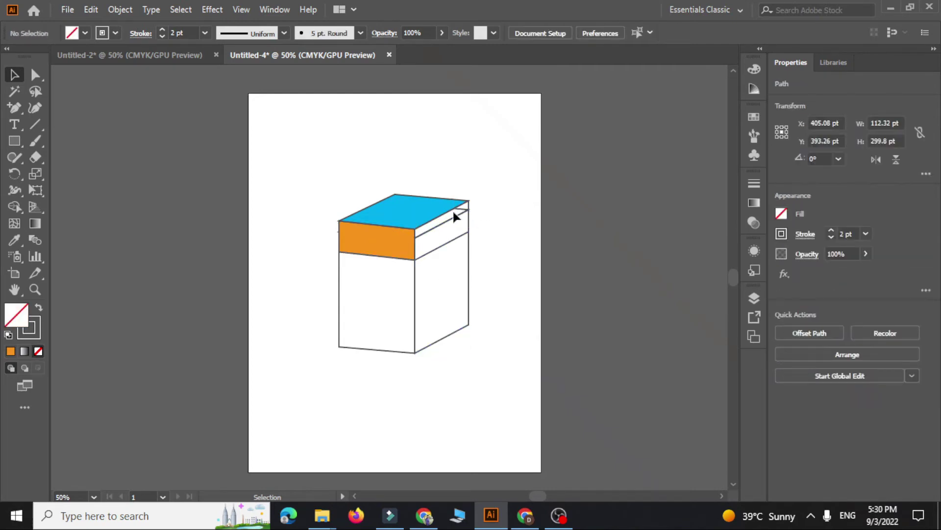
left_click(450, 215)
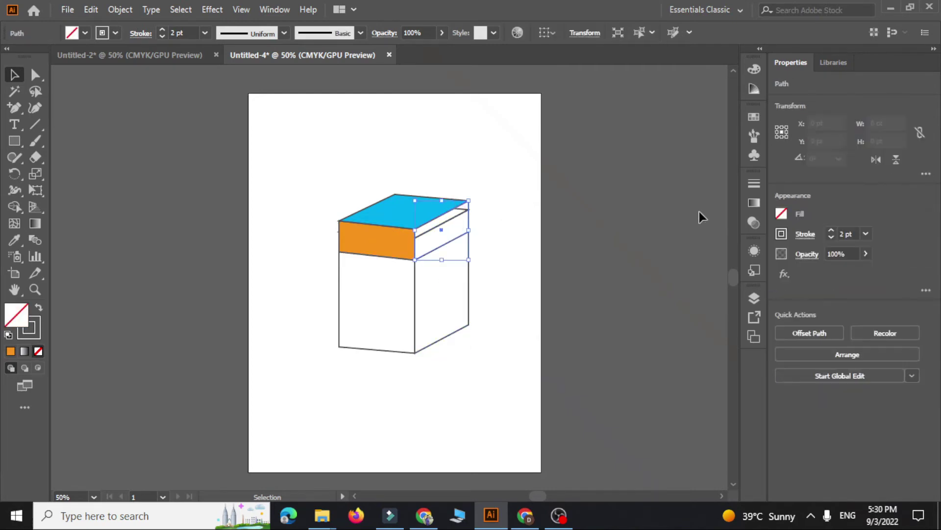
left_click(786, 216)
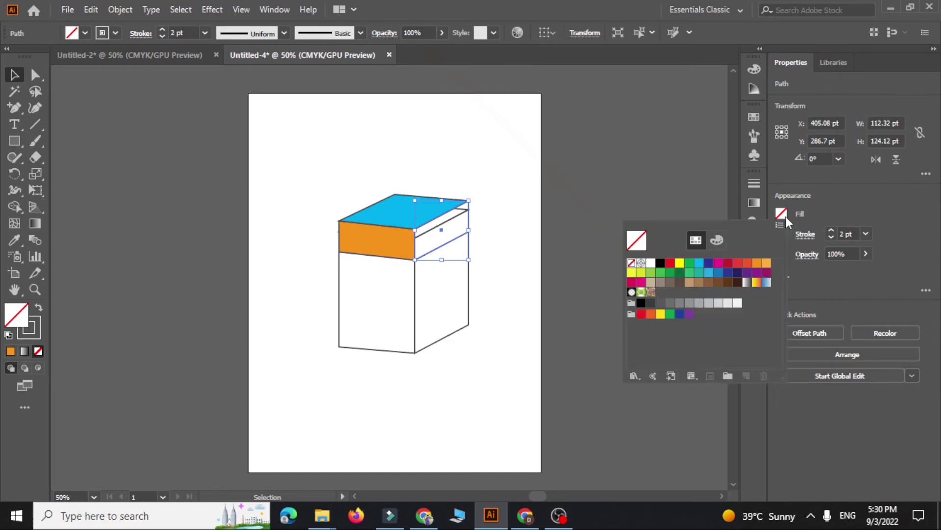
left_click(748, 263)
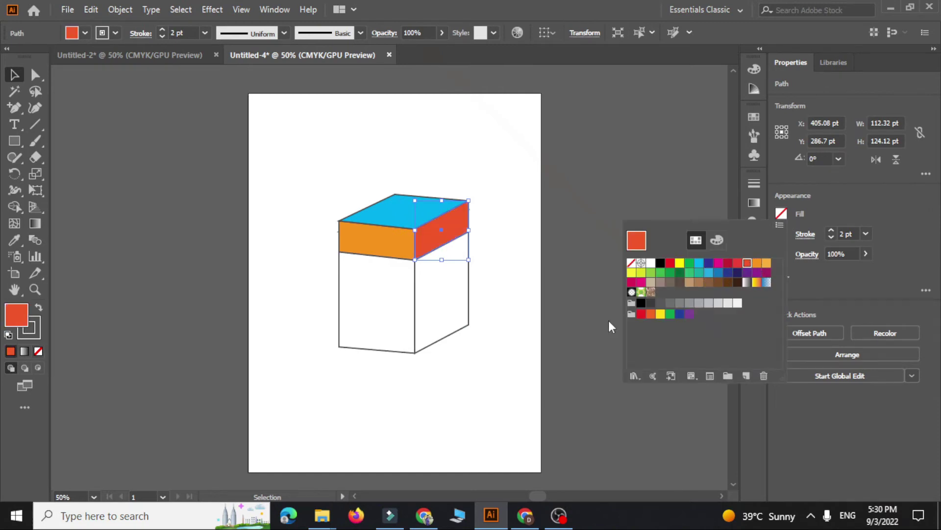
left_click(509, 372)
left_click(466, 434)
Fill both lower body faces dark brown after trying black, yellow and blue.
left_click_drag(279, 419, 525, 288)
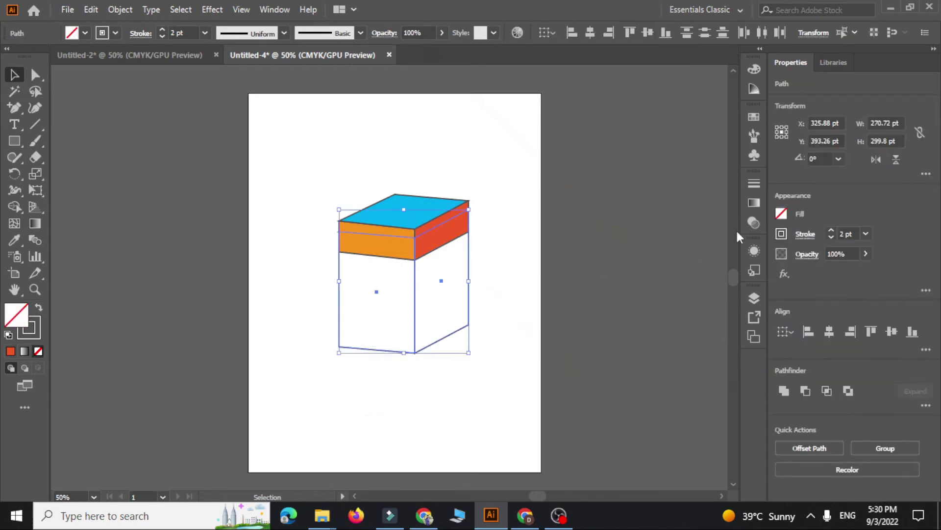
left_click(782, 213)
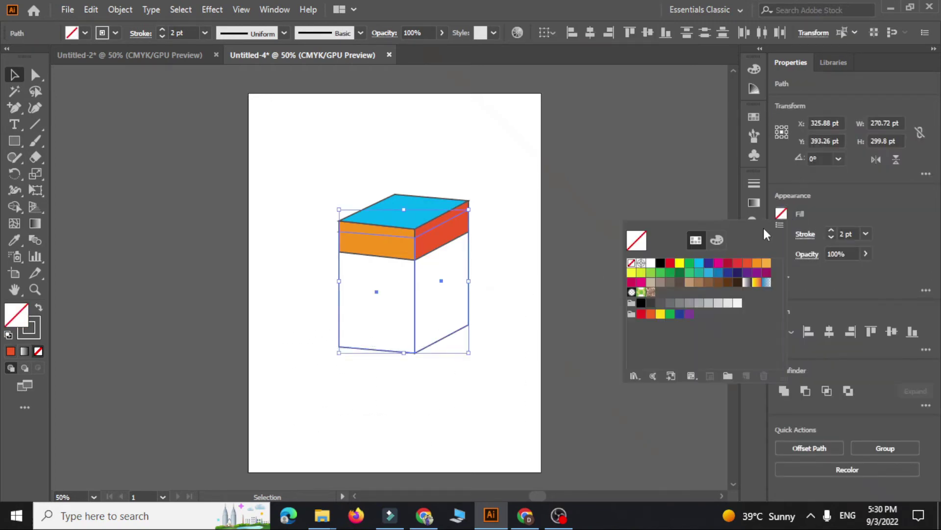
left_click(660, 264)
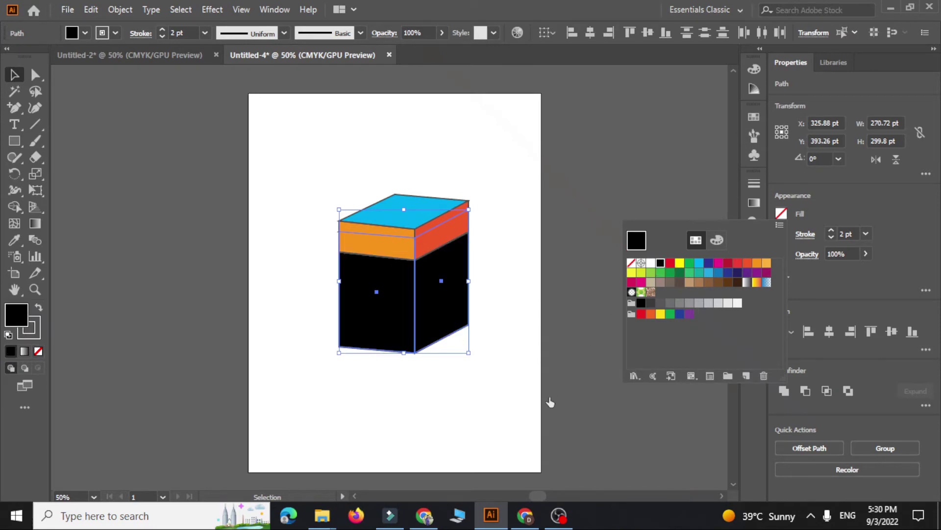
left_click(680, 263)
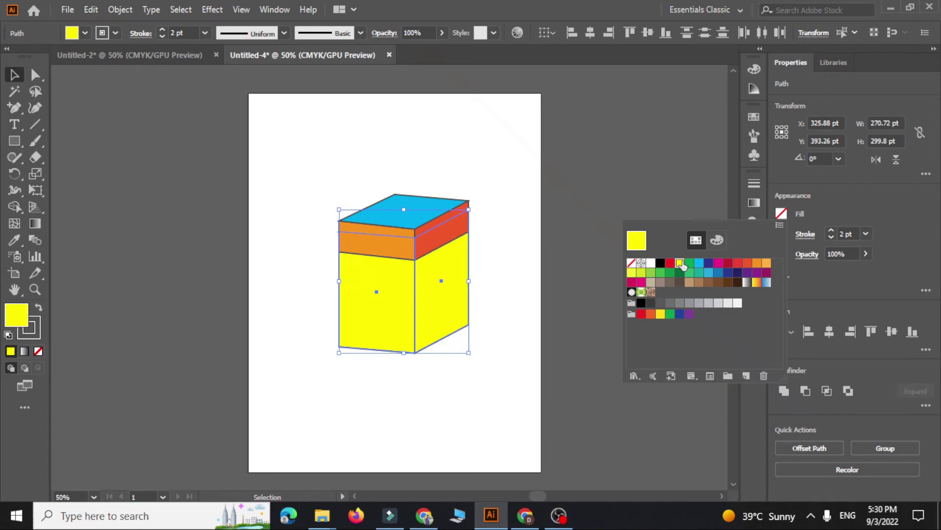
left_click(709, 263)
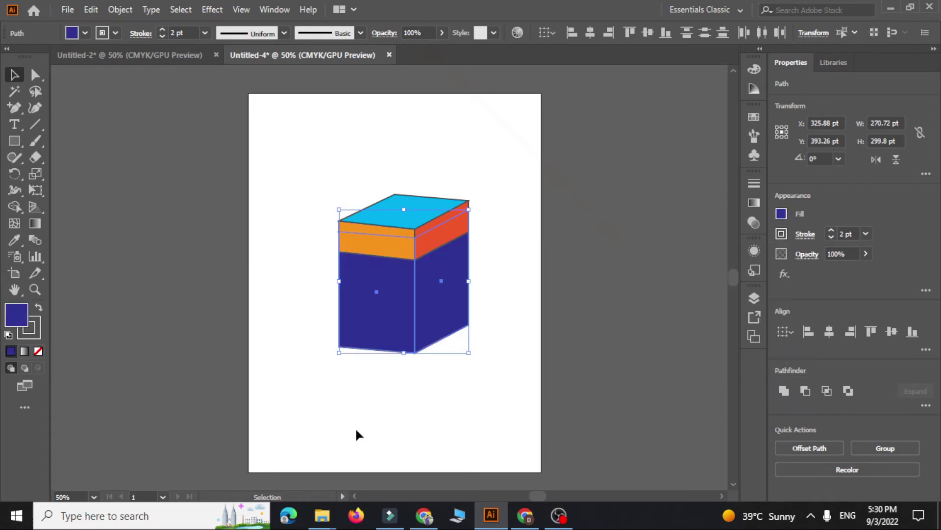
left_click(782, 214)
left_click(728, 283)
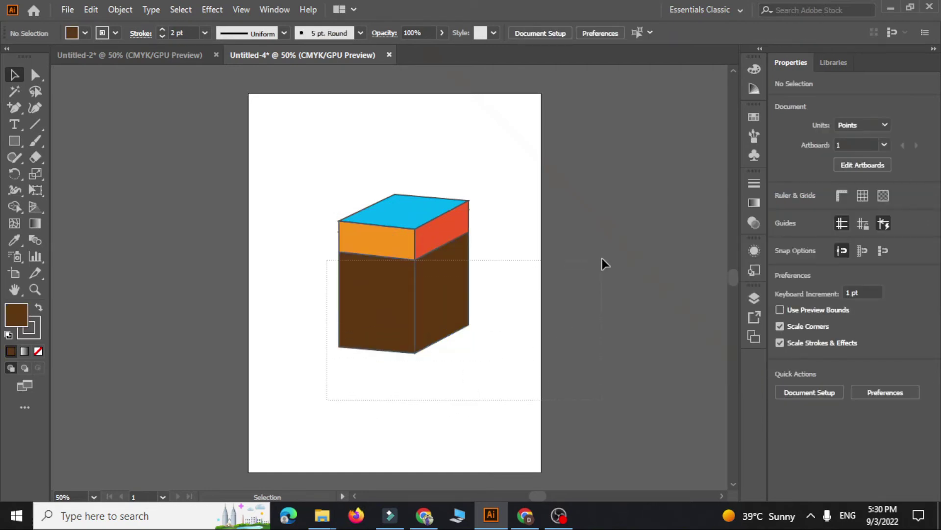
Reposition the whole coloured box nearer the artboard's middle, then deselect it.
left_click_drag(325, 399, 507, 149)
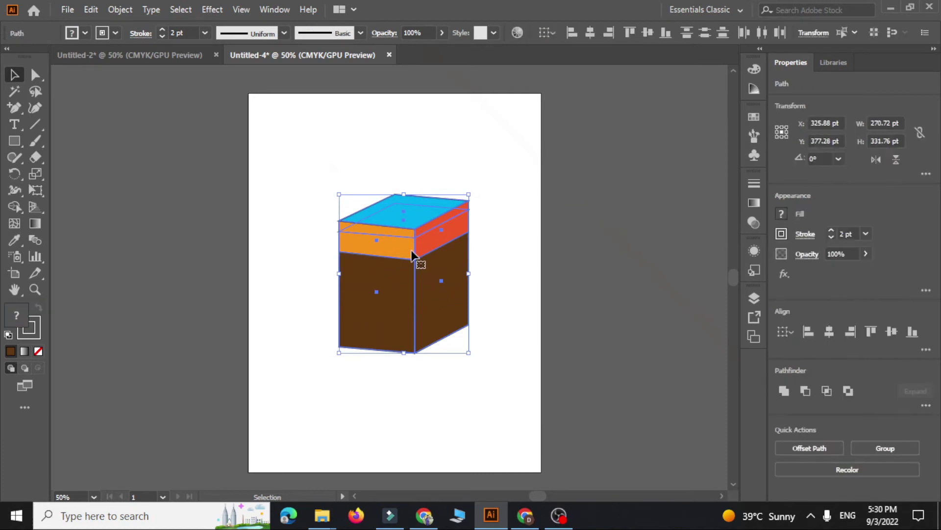
left_click_drag(414, 254, 355, 273)
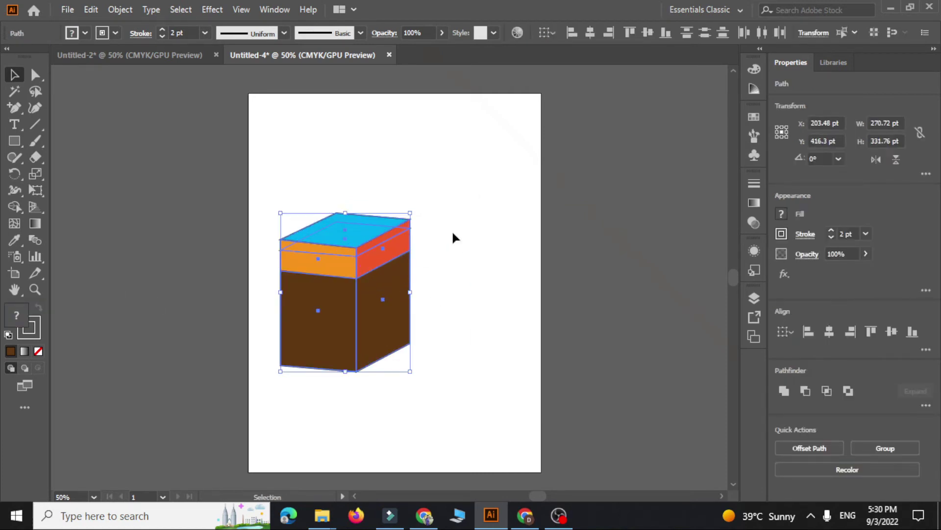
left_click(451, 238)
left_click_drag(313, 168, 452, 418)
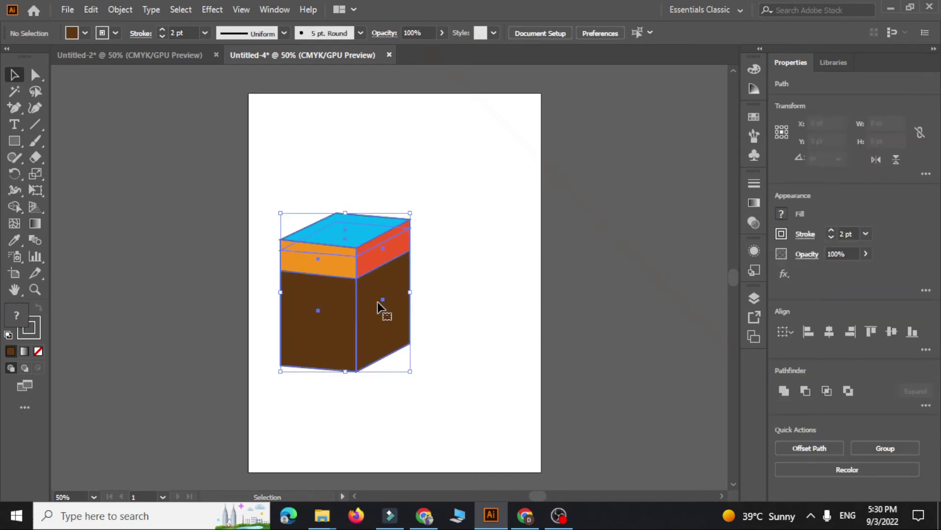
left_click_drag(358, 303, 396, 273)
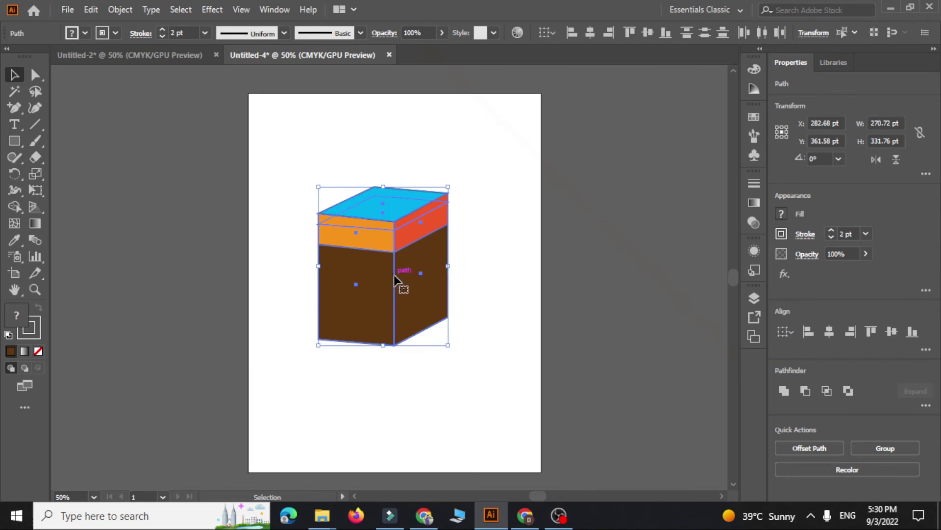
left_click_drag(305, 145, 452, 309)
left_click(242, 10)
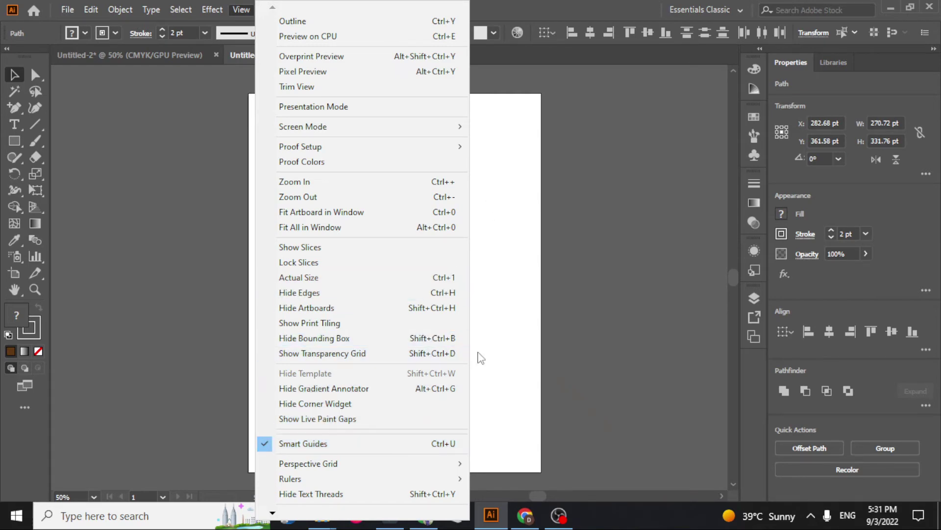
left_click(529, 306)
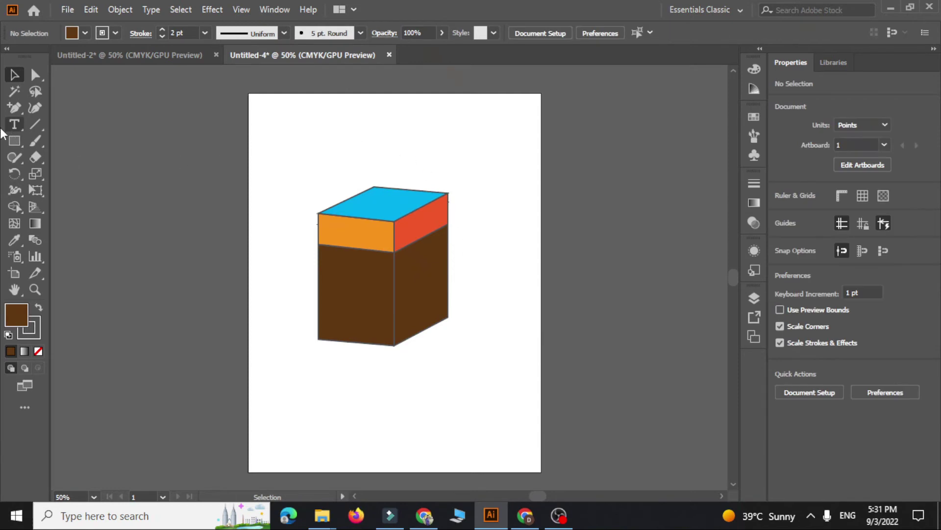
Draw a horizontal line near the artboard's top and place a copy just below it.
left_click(34, 121)
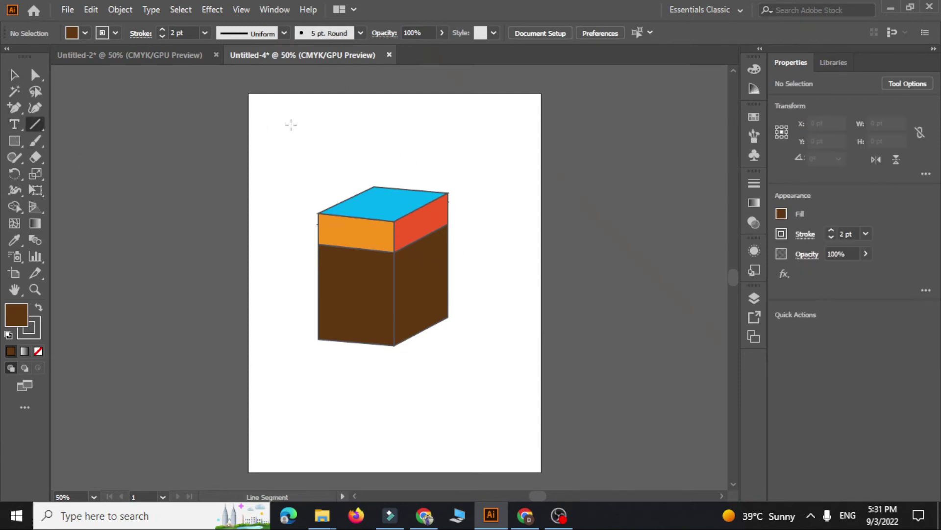
left_click_drag(290, 124, 413, 124)
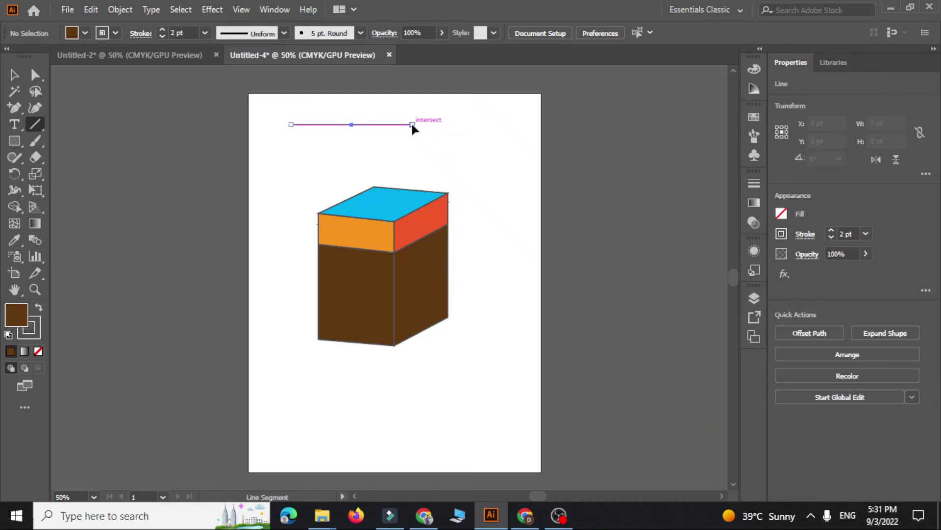
left_click(15, 74)
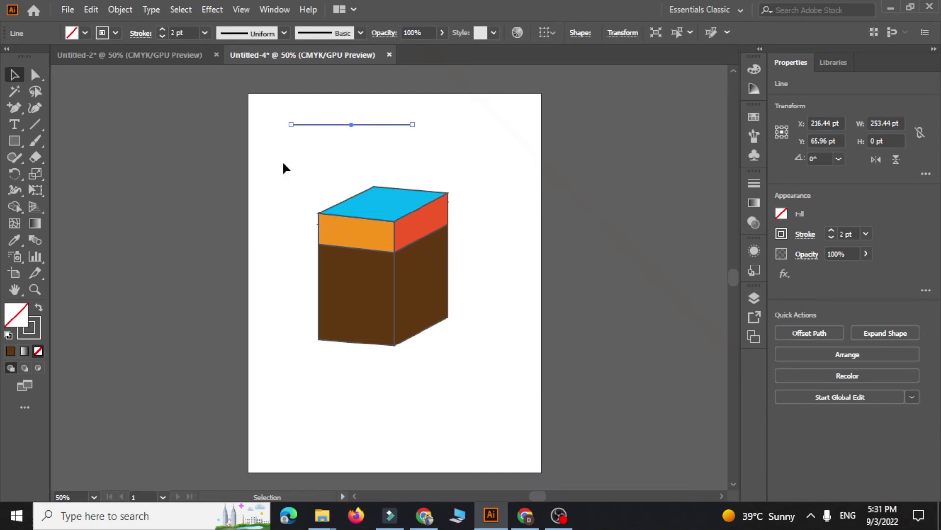
left_click_drag(461, 116, 461, 117)
left_click_drag(352, 124, 352, 141)
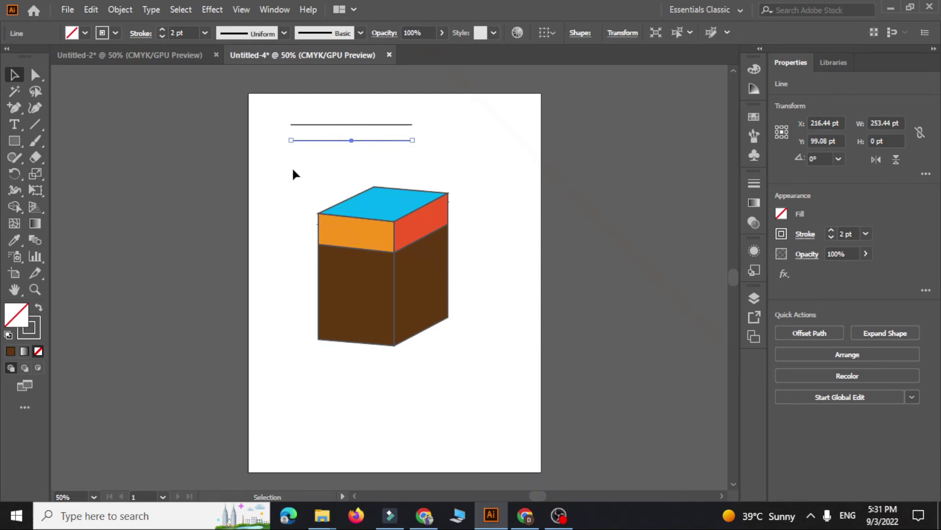
Delete both horizontal lines, then select all faces of the box.
left_click_drag(293, 168, 449, 119)
left_click(449, 119)
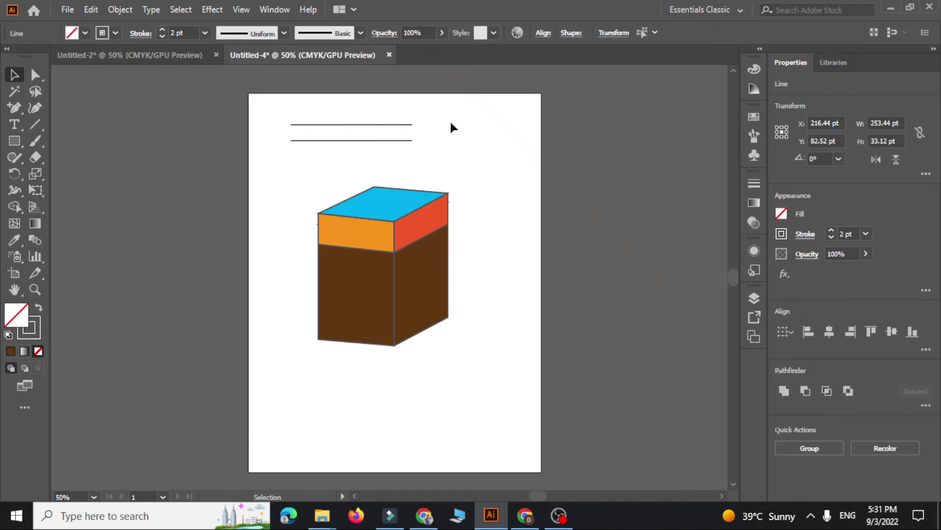
left_click_drag(420, 148, 463, 147)
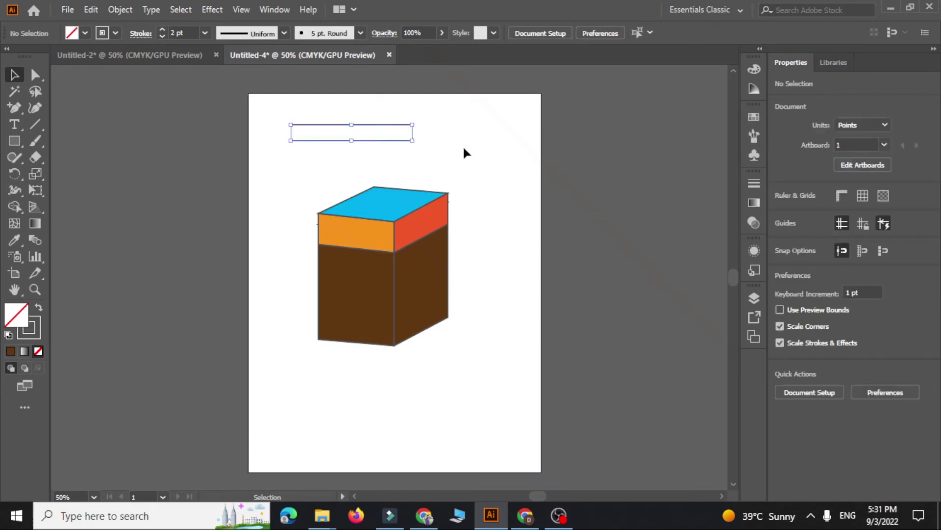
left_click(439, 131)
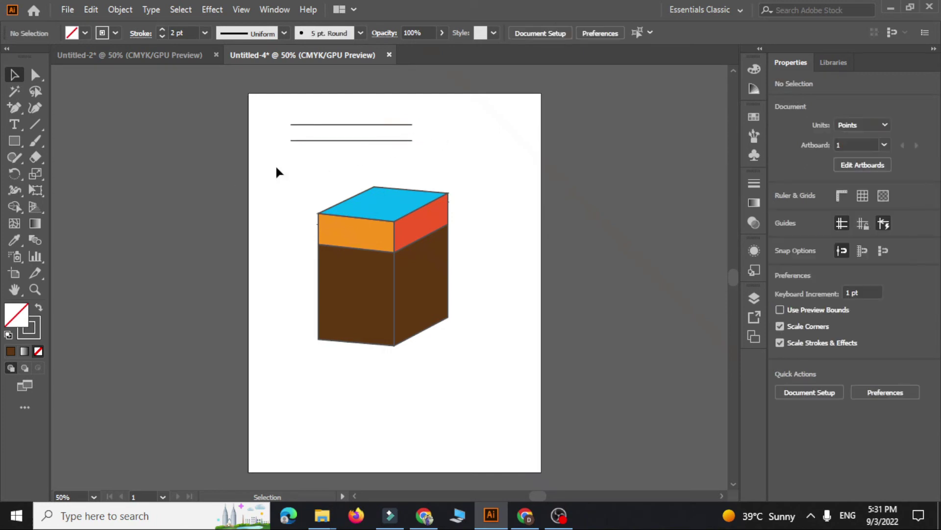
left_click_drag(401, 106, 412, 119)
key("Delete")
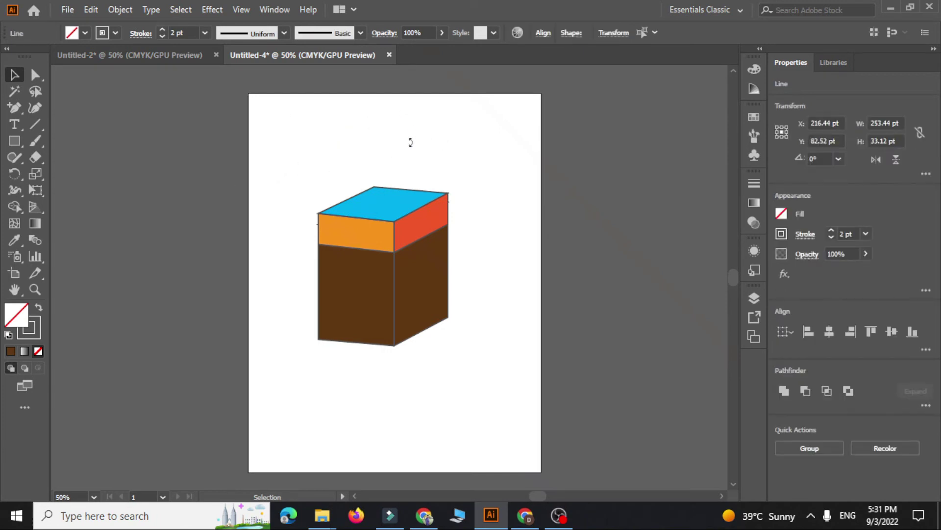
left_click_drag(321, 130, 457, 327)
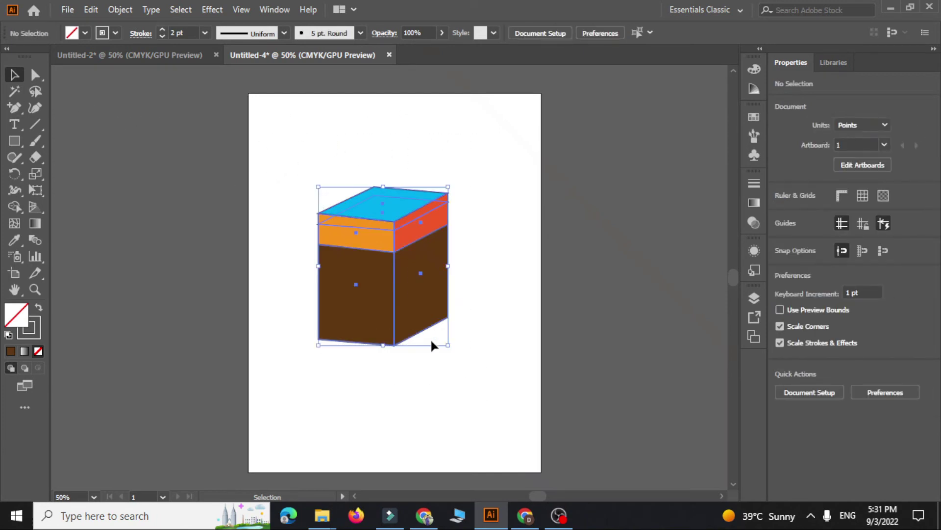
Reposition the box on the artboard, moving it up and back down.
mouse_move(398, 277)
left_mouse_down()
mouse_move(389, 214)
mouse_move(394, 310)
left_mouse_up()
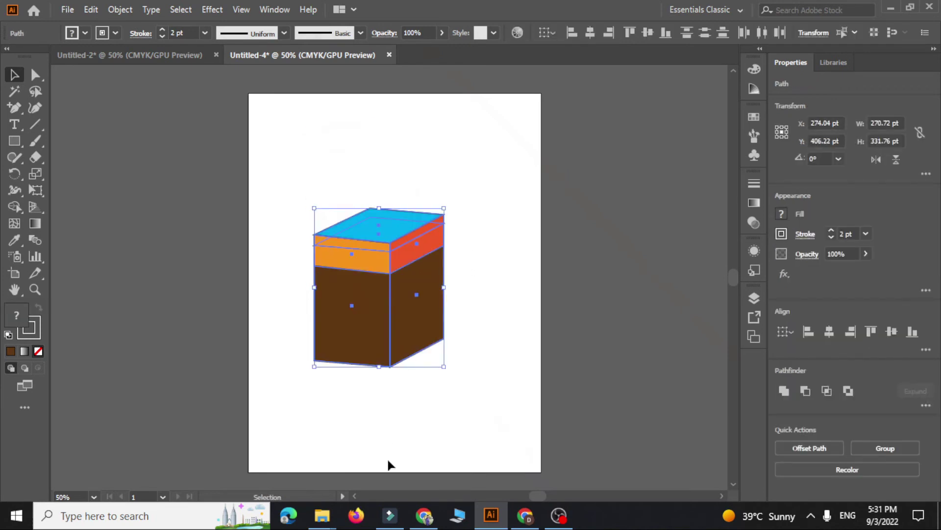
left_click(348, 413)
left_click_drag(311, 416, 461, 210)
left_click_drag(391, 300, 367, 192)
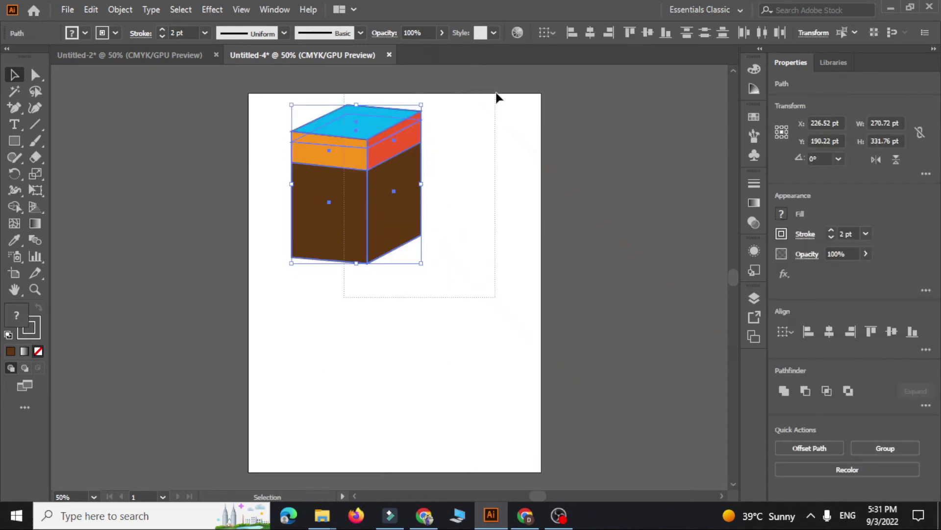
left_click_drag(366, 182, 369, 253)
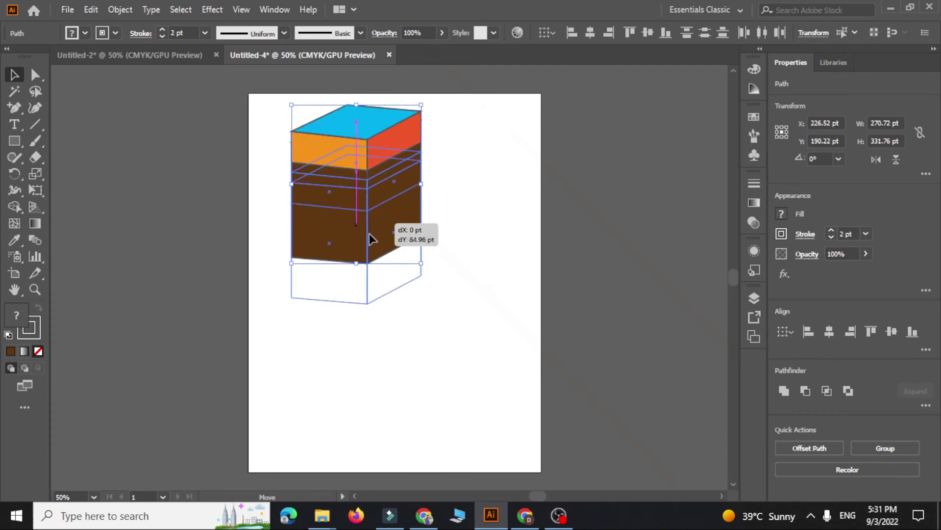
left_click(455, 253)
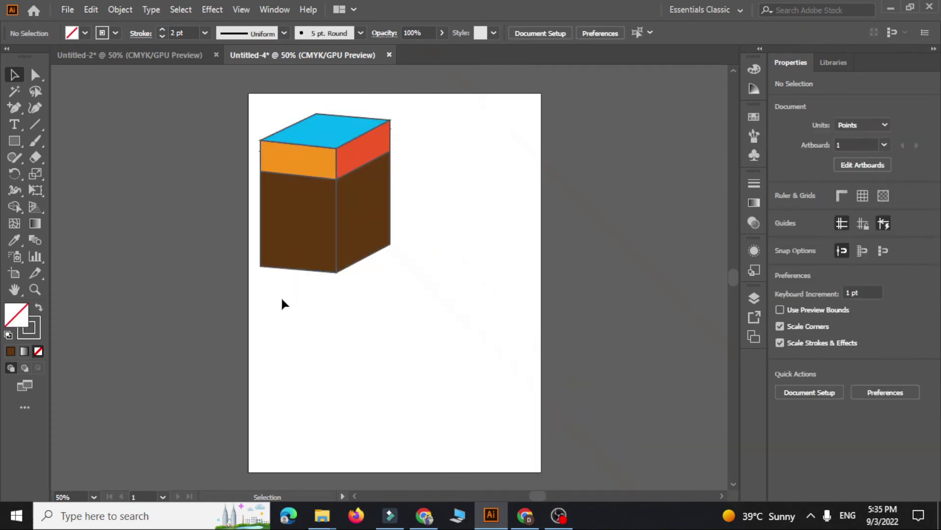
Shrink the box to about 192 × 235 pt and move it to the top-left corner.
left_click_drag(281, 296, 385, 94)
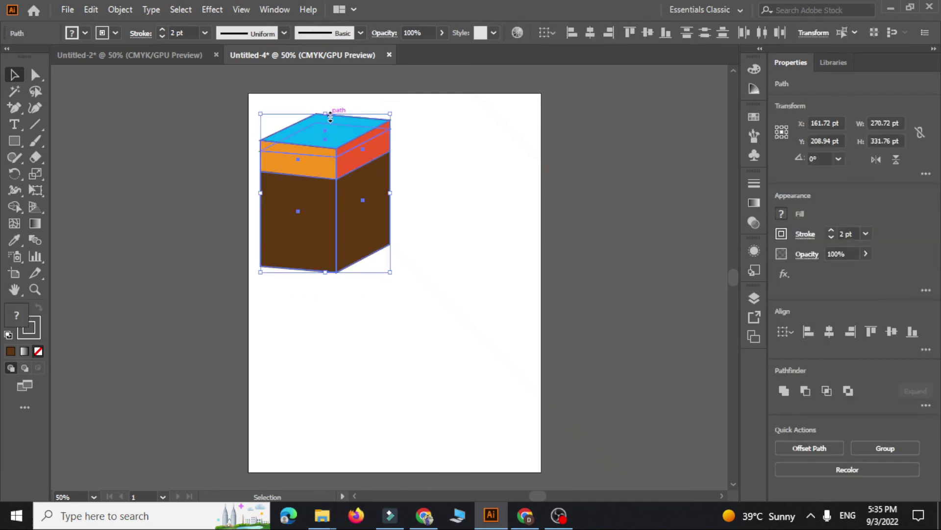
left_click_drag(330, 117, 325, 160)
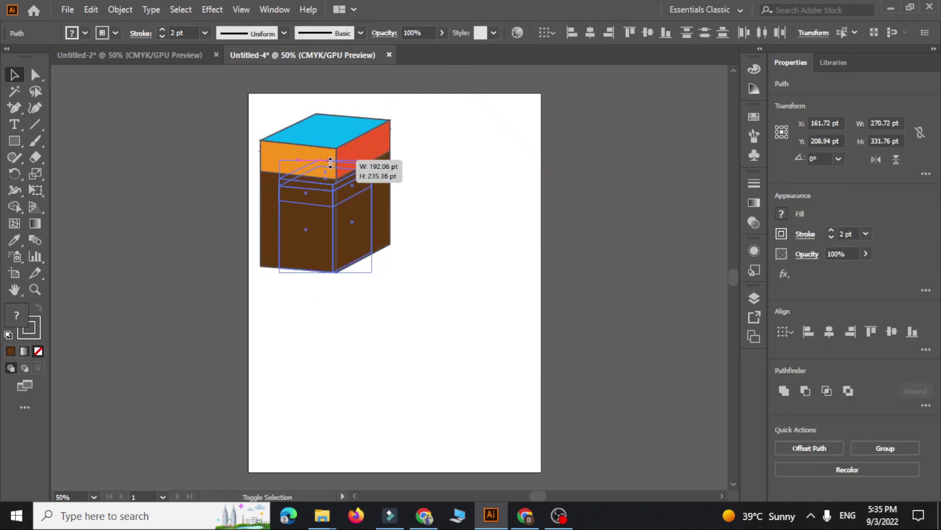
left_click_drag(321, 242, 281, 126)
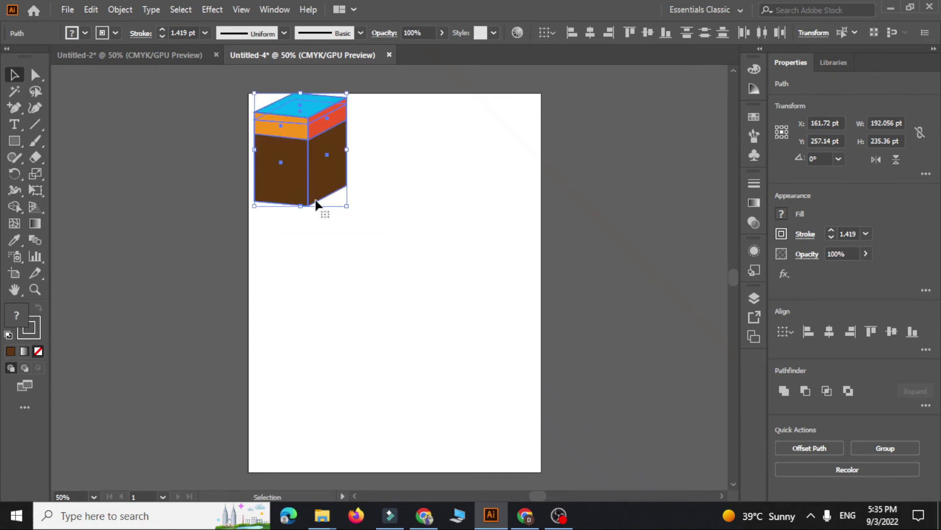
left_click(392, 276)
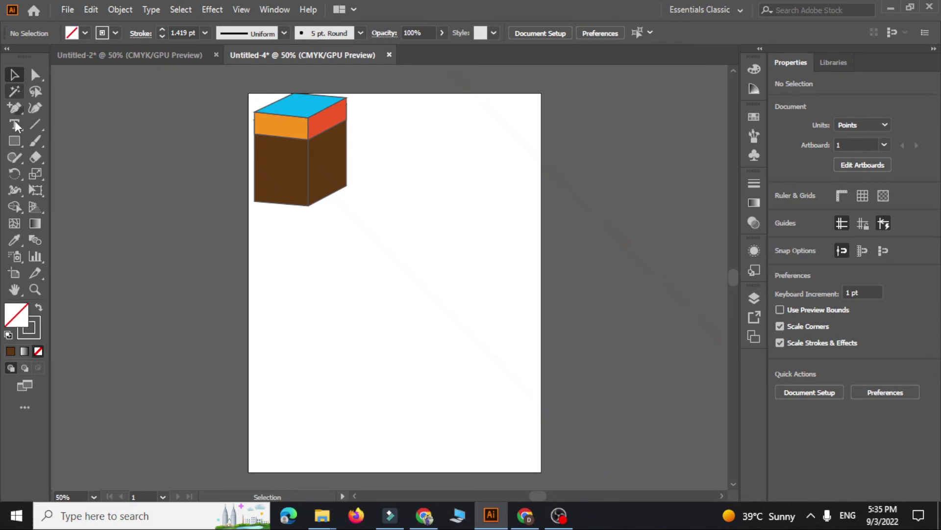
Draw an empty rectangle below the box and repeat-copy it twice to the right.
left_click(14, 141)
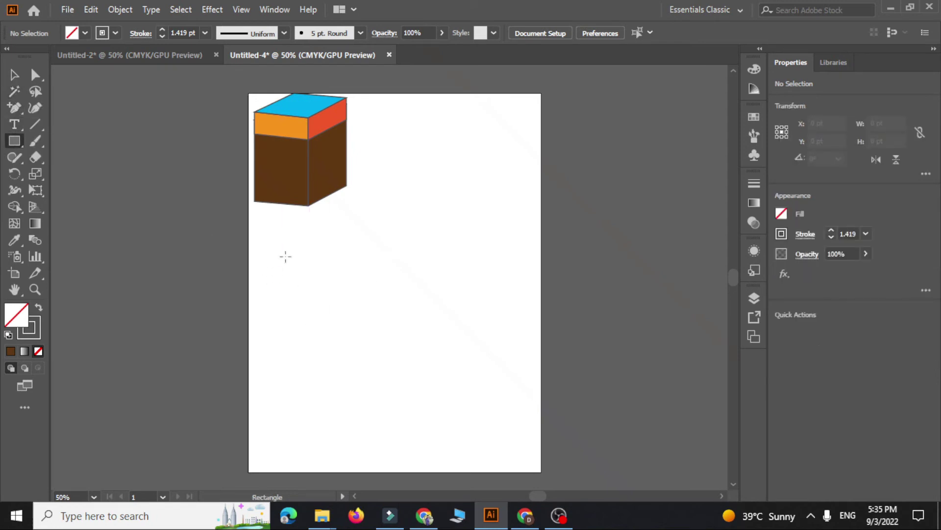
left_click_drag(286, 254, 328, 305)
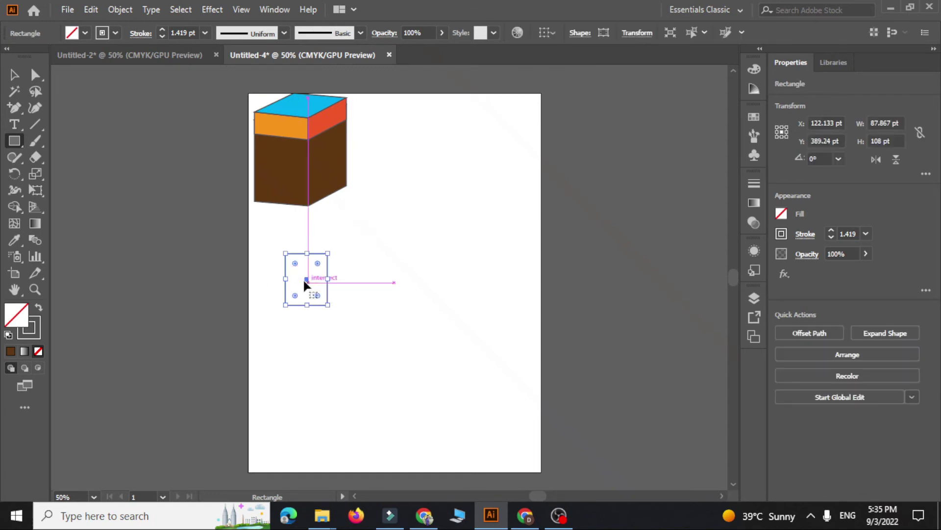
left_click_drag(303, 278, 443, 278, "alt")
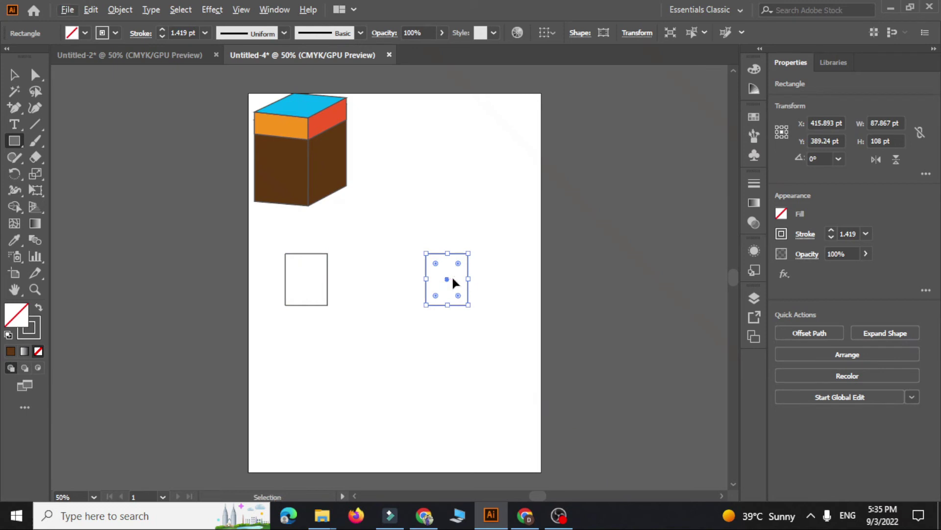
key("ctrl+d")
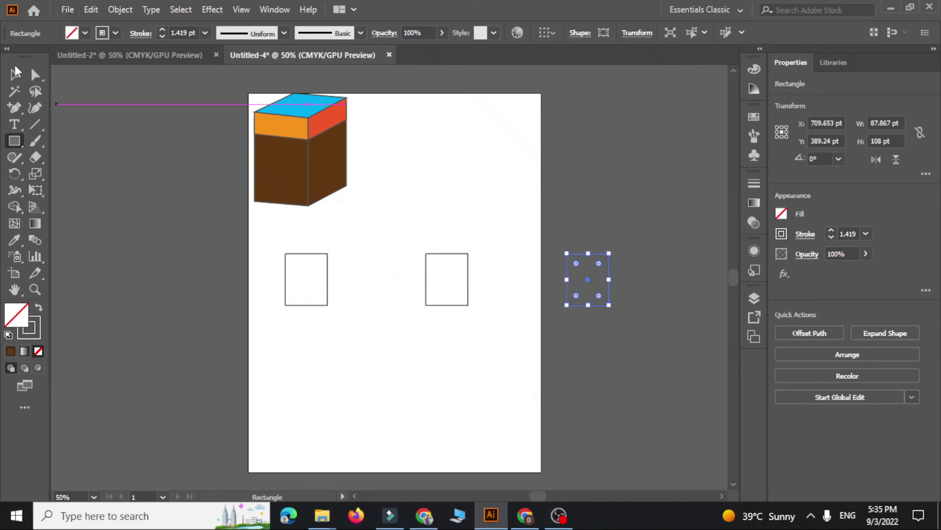
Scale the three rectangles down together to about 387 × 62 pt.
left_click(15, 72)
left_click_drag(260, 239, 593, 335)
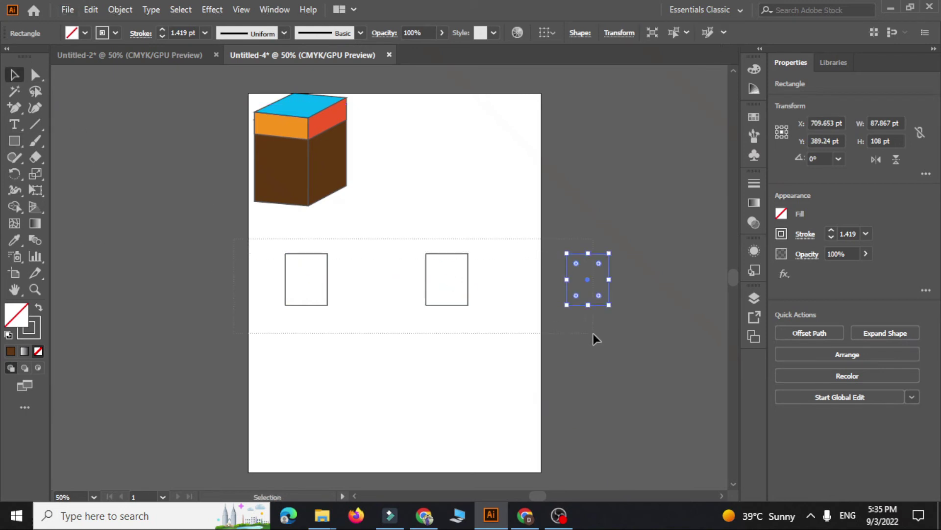
left_click(580, 275)
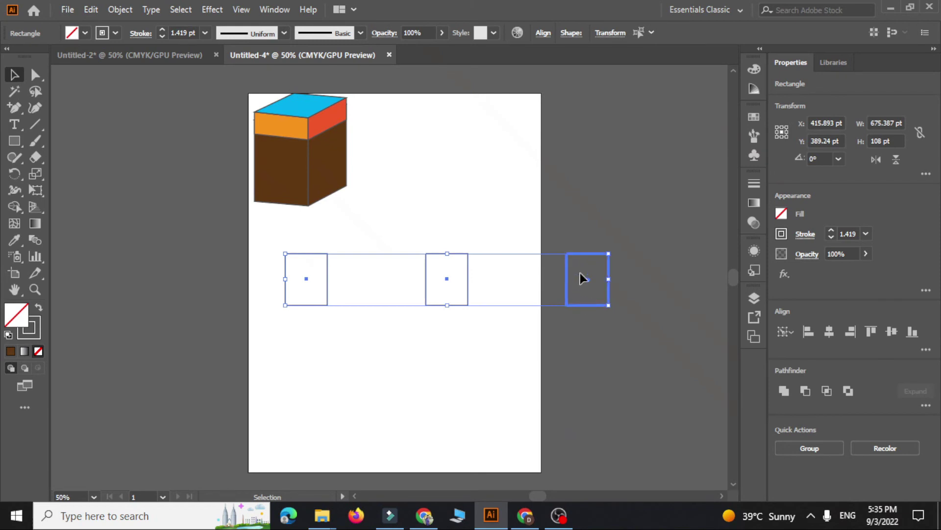
left_click(446, 338)
left_click_drag(276, 231, 509, 309)
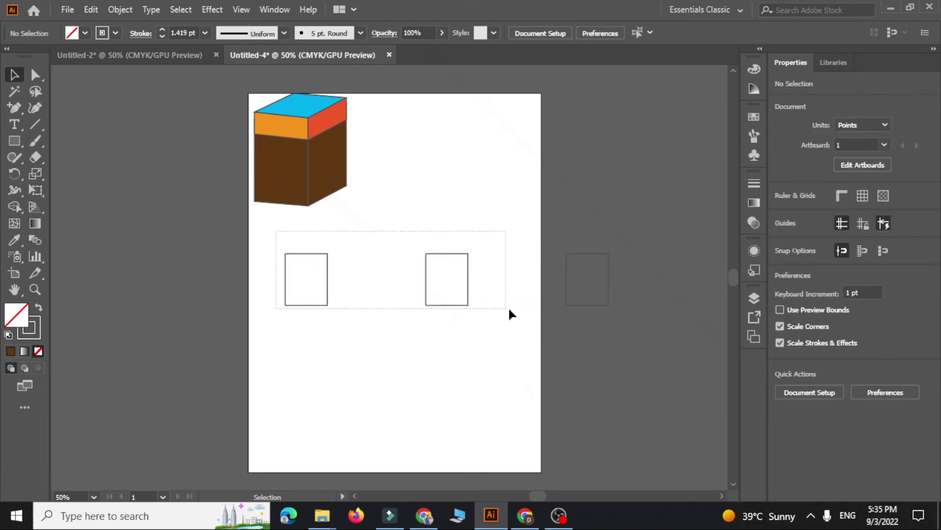
left_click_drag(597, 308, 598, 308)
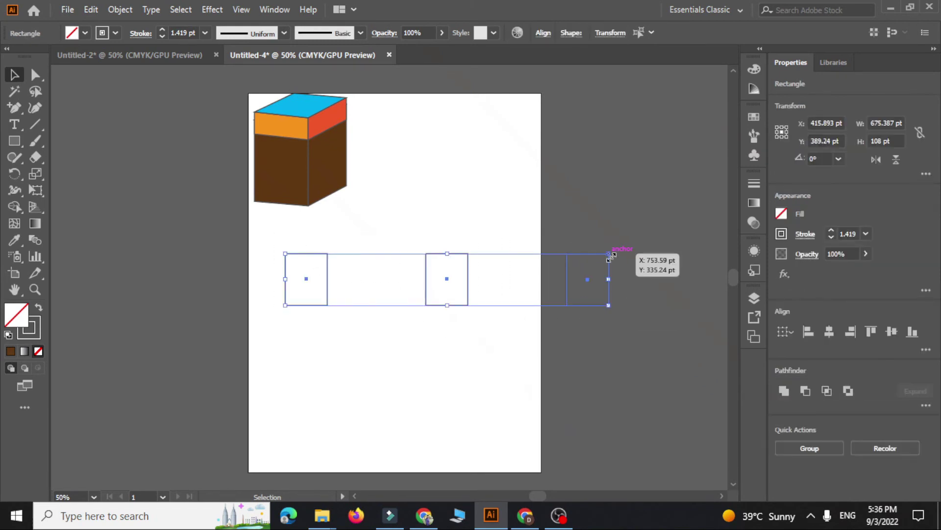
left_click_drag(609, 255, 471, 275)
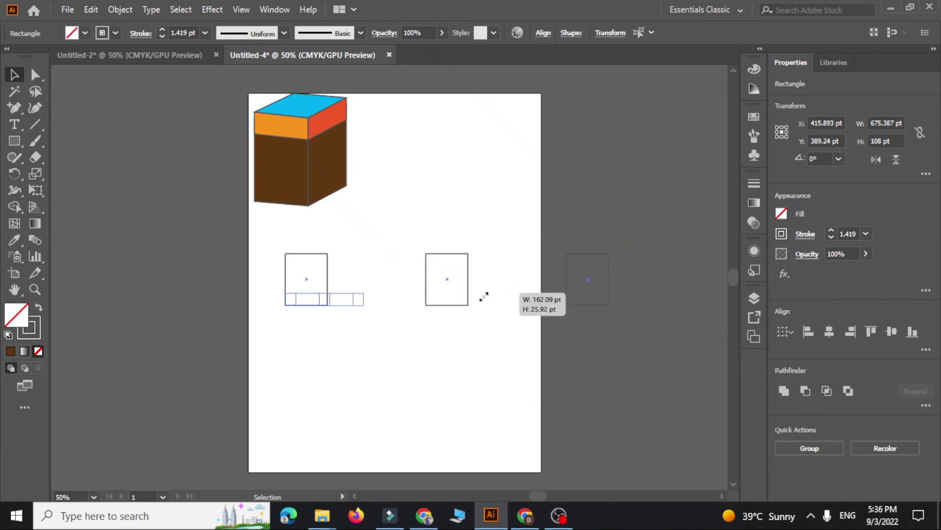
left_click(398, 420)
left_click_drag(288, 345, 503, 261)
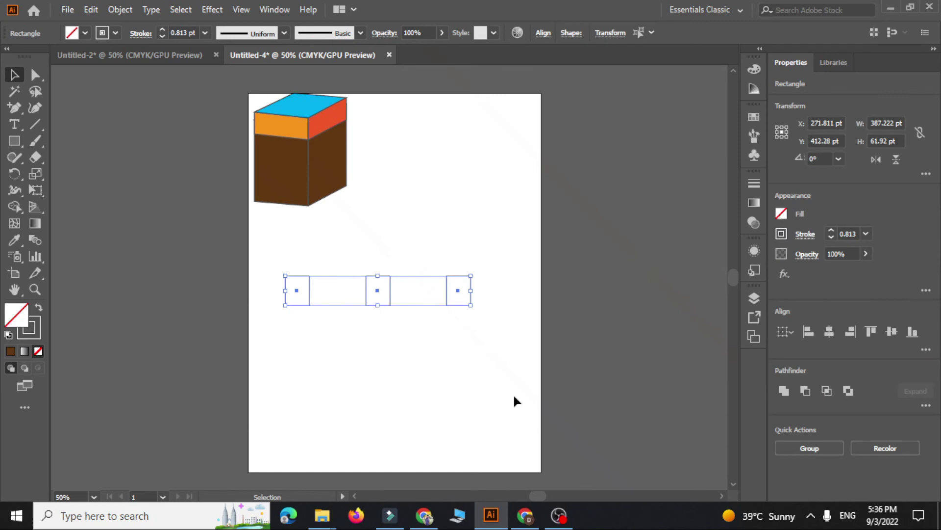
Fill the middle and right rectangles with CMYK Red.
left_click(387, 375)
left_click_drag(361, 357, 479, 240)
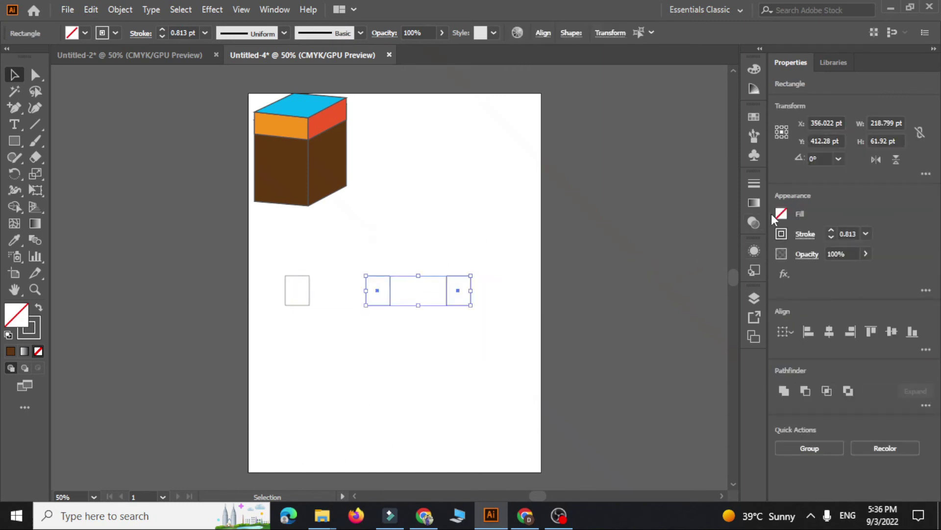
left_click(787, 211)
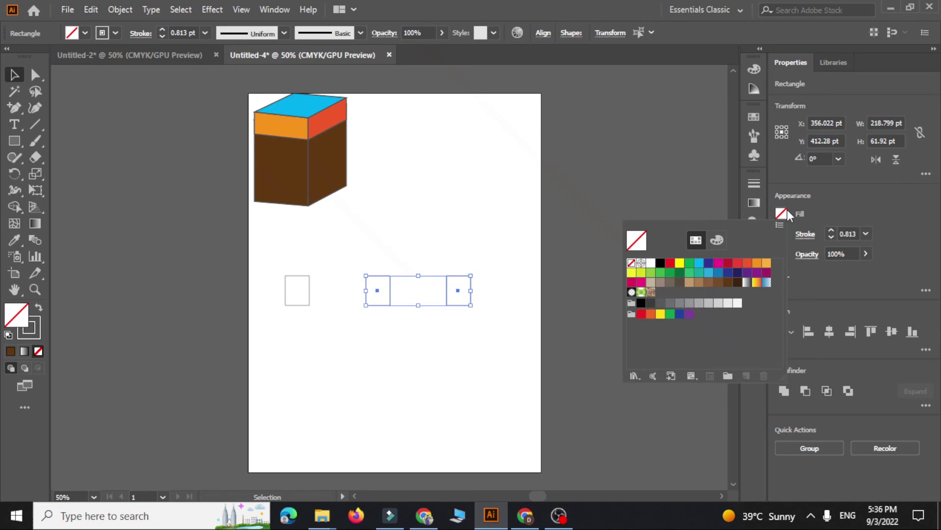
left_click(669, 265)
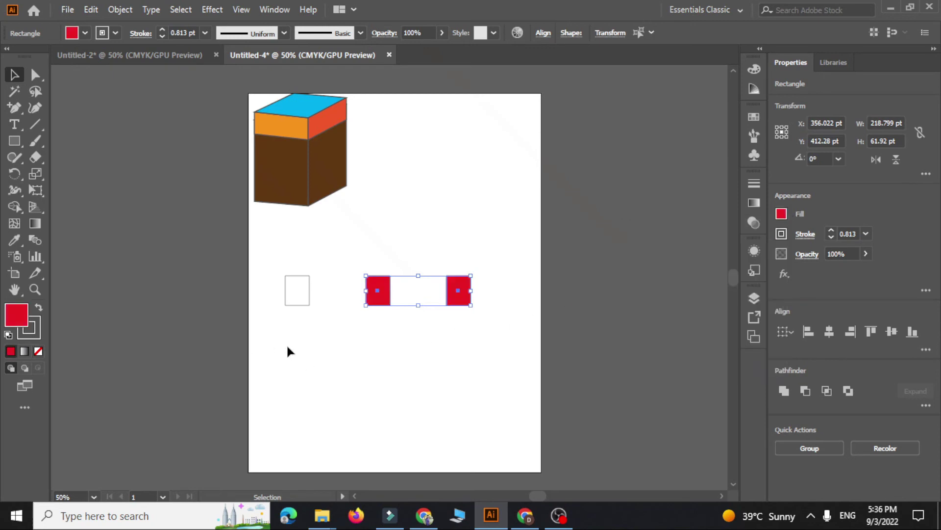
Fill the left rectangle with cyan.
left_click_drag(268, 321, 328, 245)
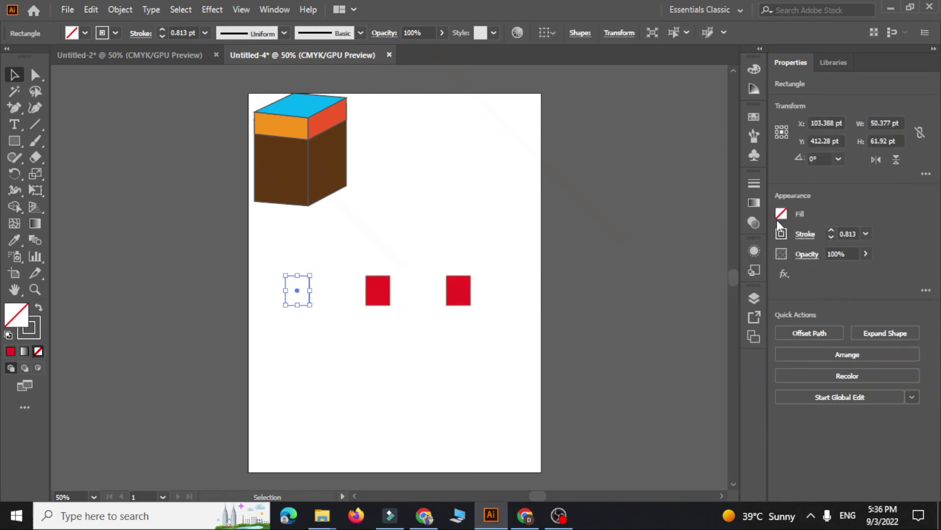
left_click(783, 214)
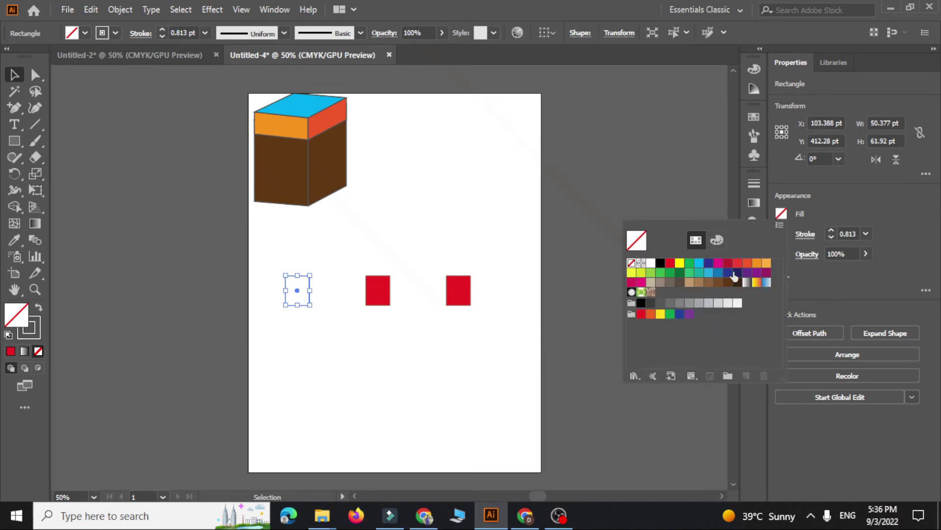
left_click(700, 265)
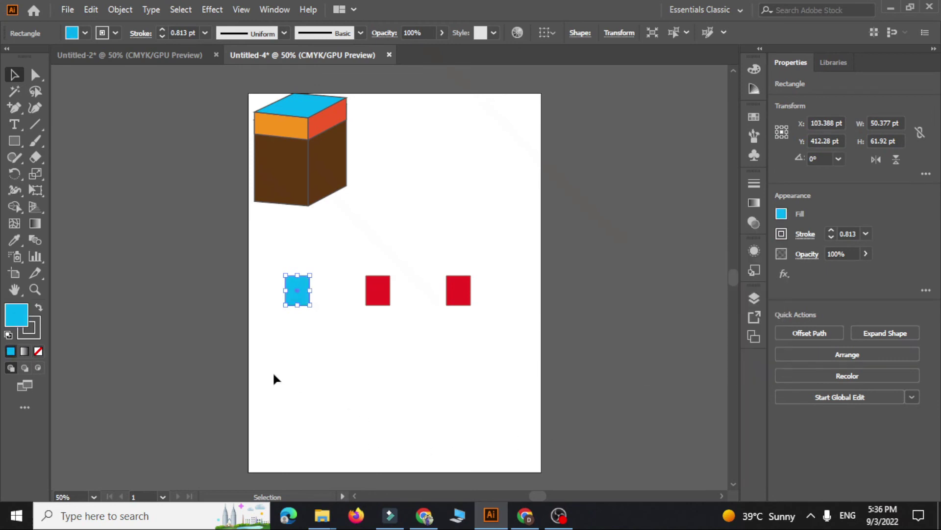
left_click_drag(384, 310, 469, 341)
left_click(361, 387)
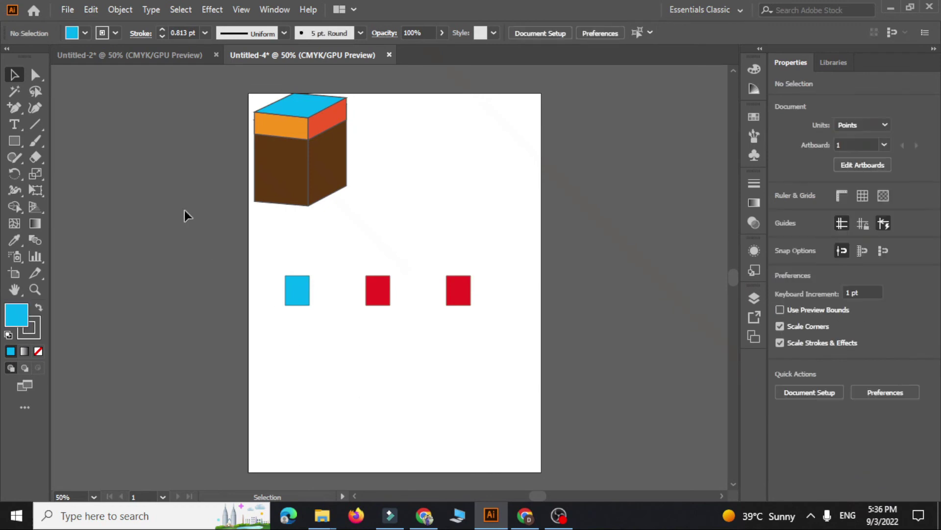
Test Magic Wand colour selection on the red and blue sample squares.
left_click(15, 92)
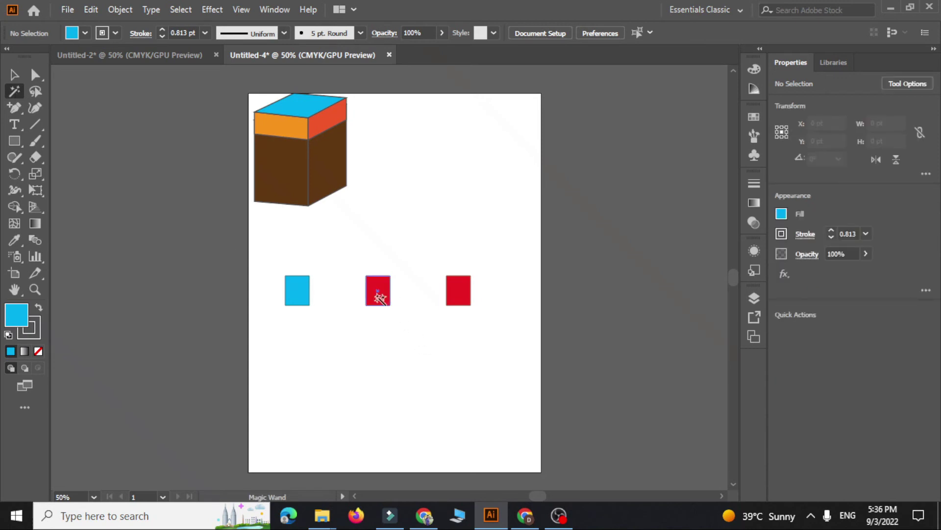
left_click(378, 294)
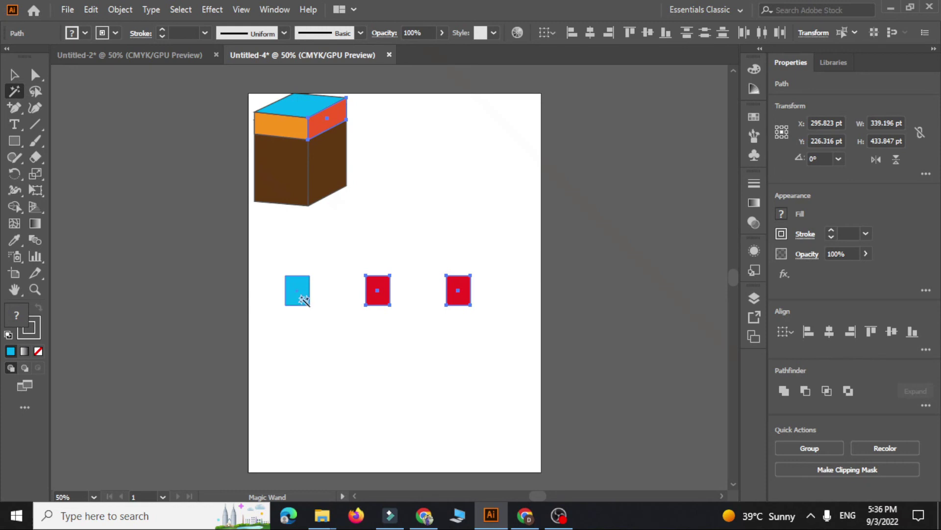
left_click(303, 293)
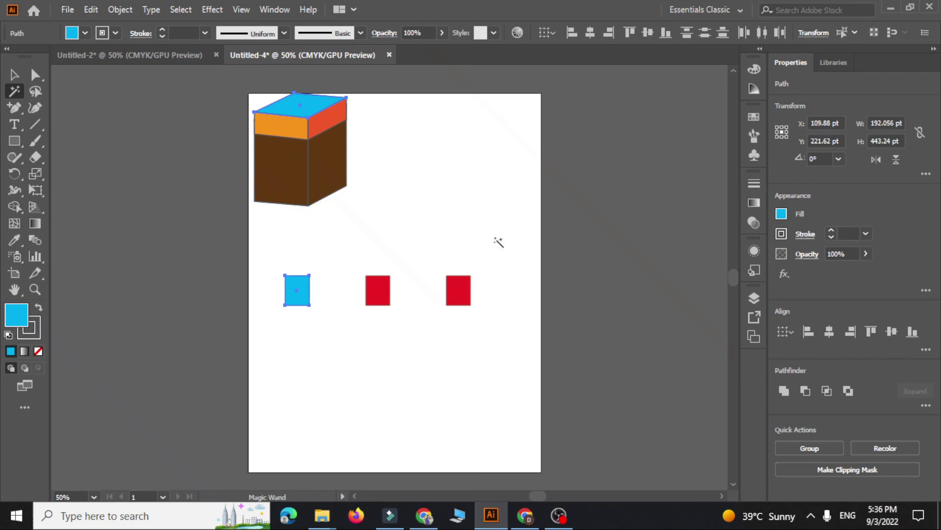
left_click(21, 85)
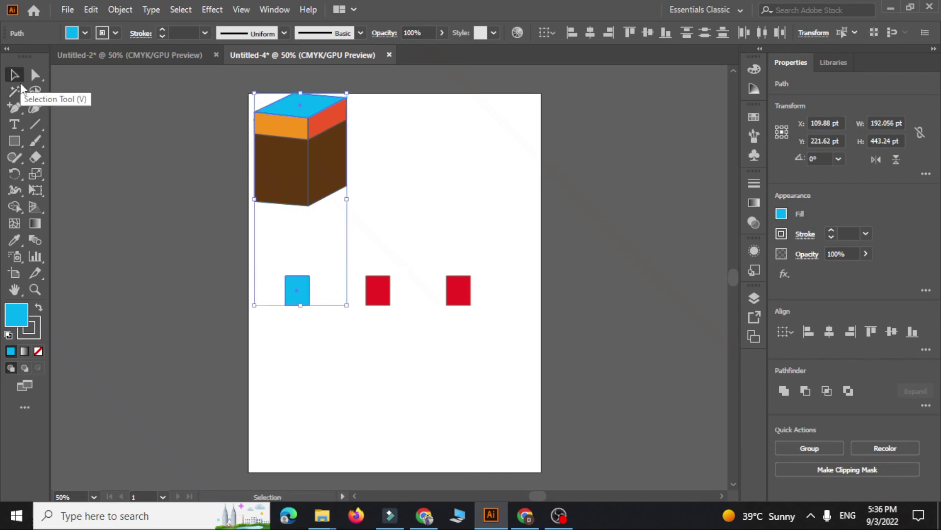
left_click(392, 412)
left_click(459, 295)
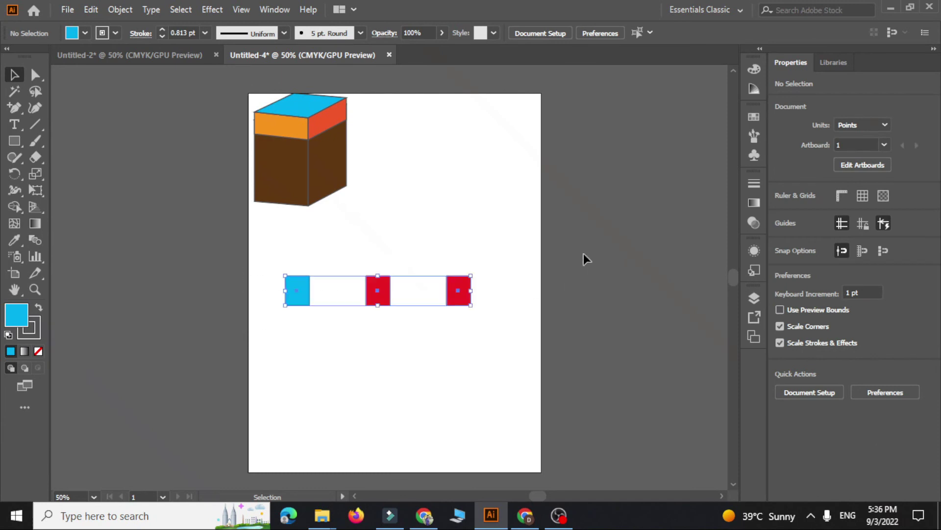
left_click(18, 95)
left_click(431, 349)
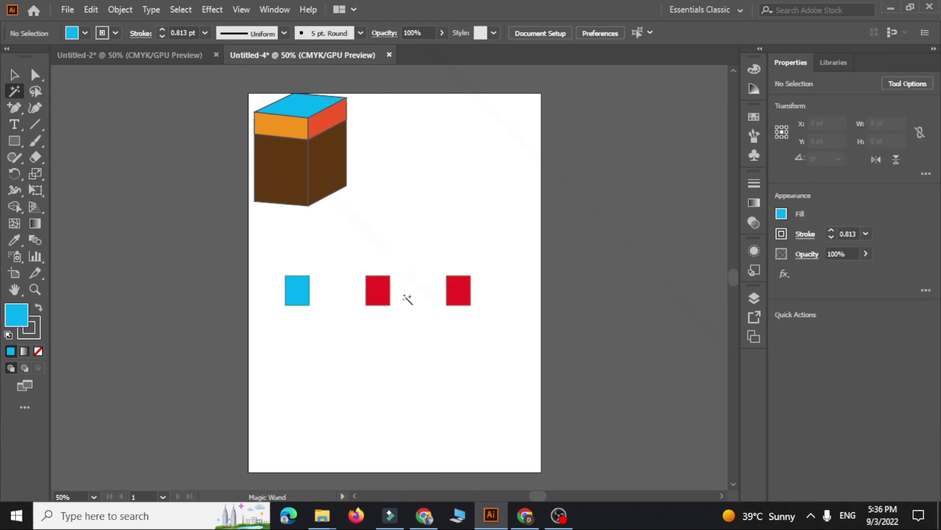
left_click(380, 300)
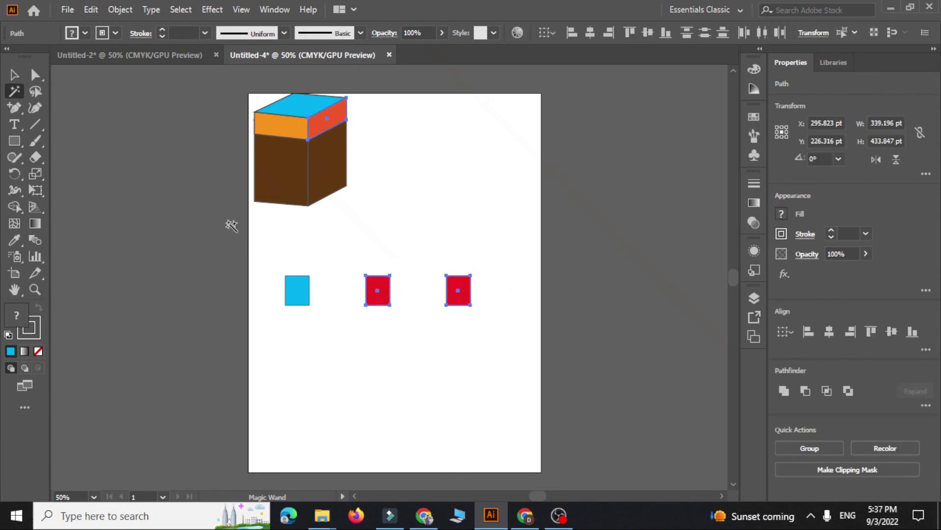
Marquee-select the three sample squares and delete them.
left_click(14, 74)
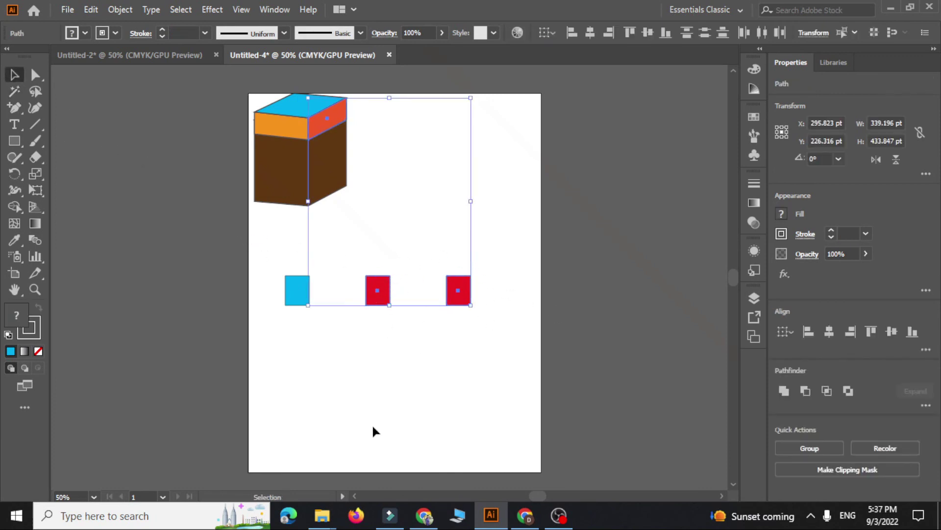
left_click(469, 468)
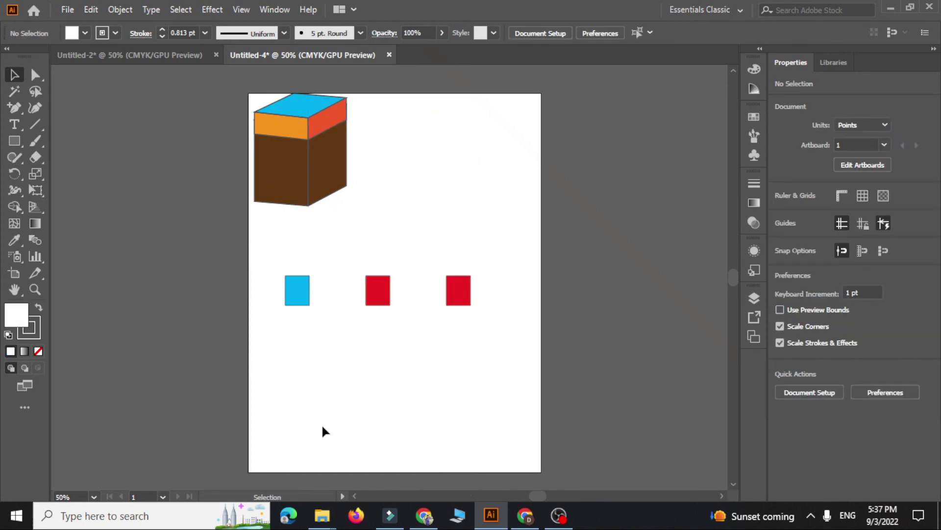
left_click_drag(470, 264, 393, 275)
left_click_drag(268, 331, 476, 244)
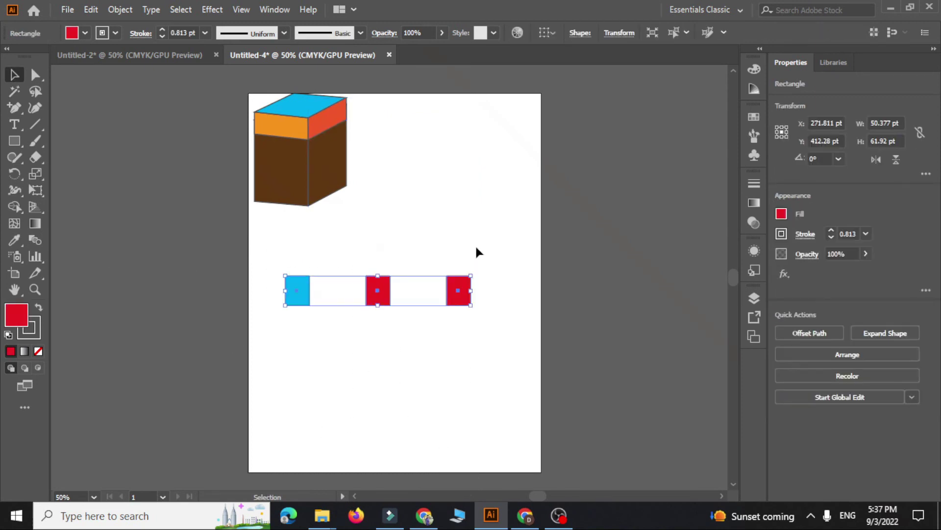
key("Delete")
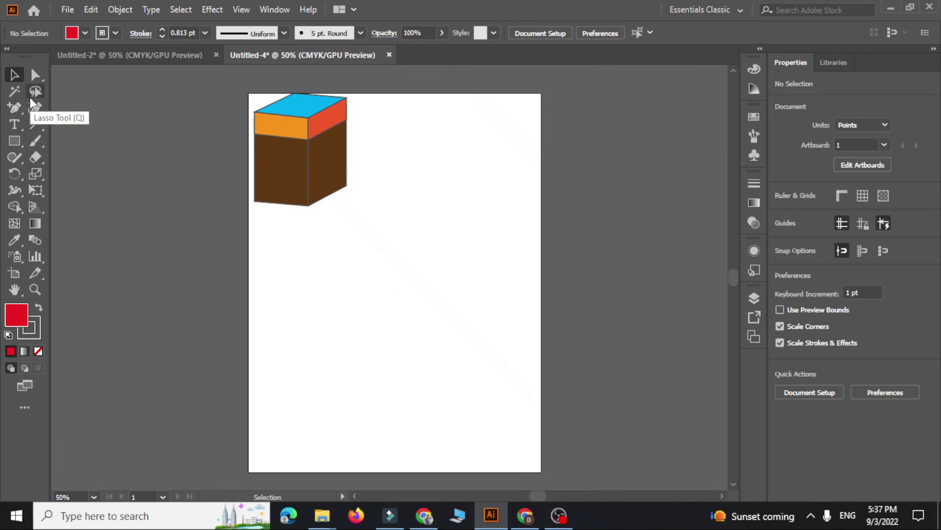
Draw a red square below the box and Alt-drag copies to its right and top right.
left_click(14, 142)
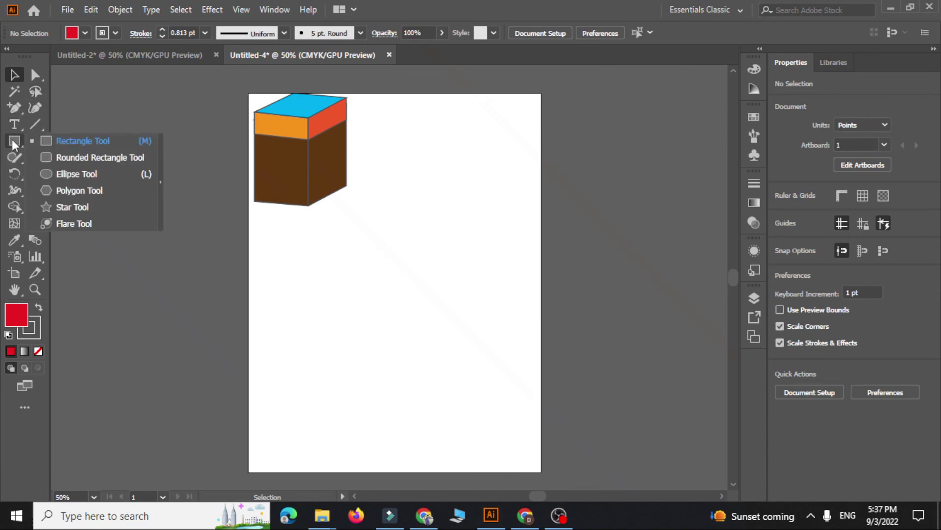
left_click(79, 141)
mouse_move(328, 249)
left_mouse_down()
mouse_move(439, 359)
mouse_move(425, 346)
left_mouse_up()
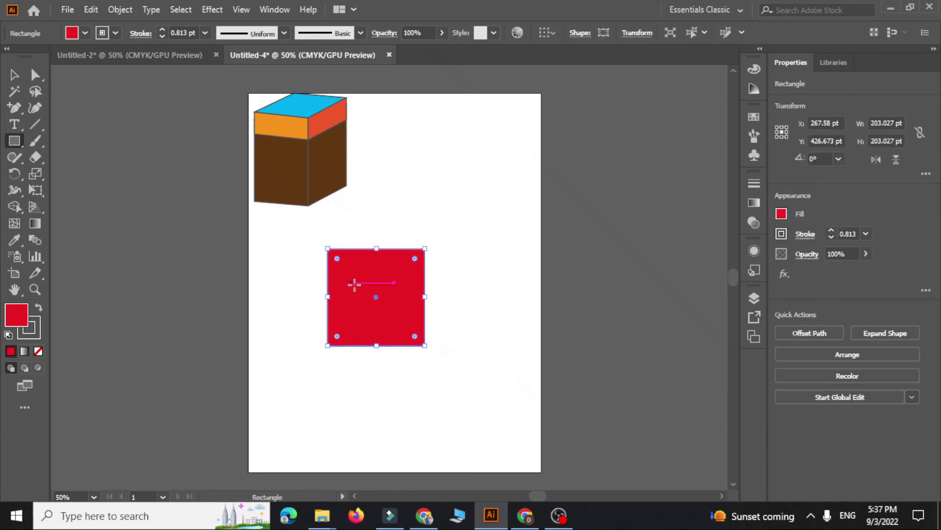
left_click(14, 74)
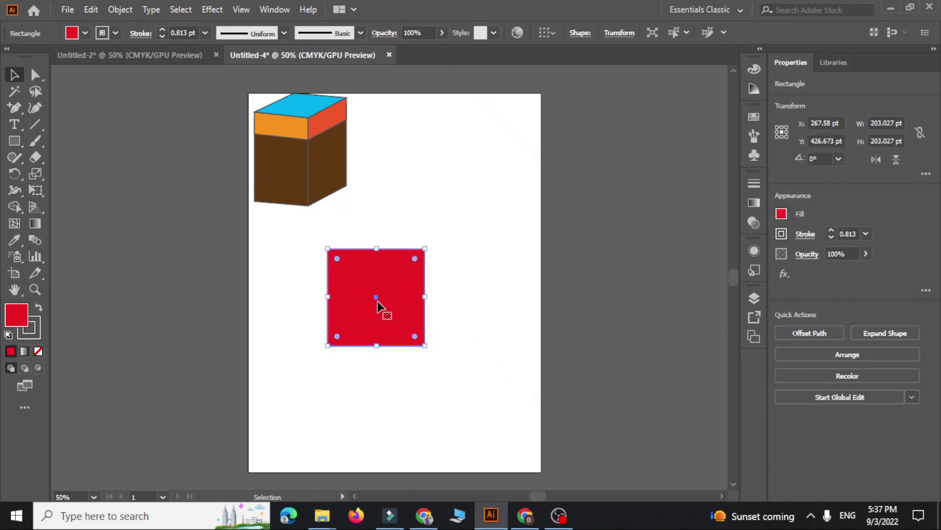
left_click_drag(376, 298, 500, 305)
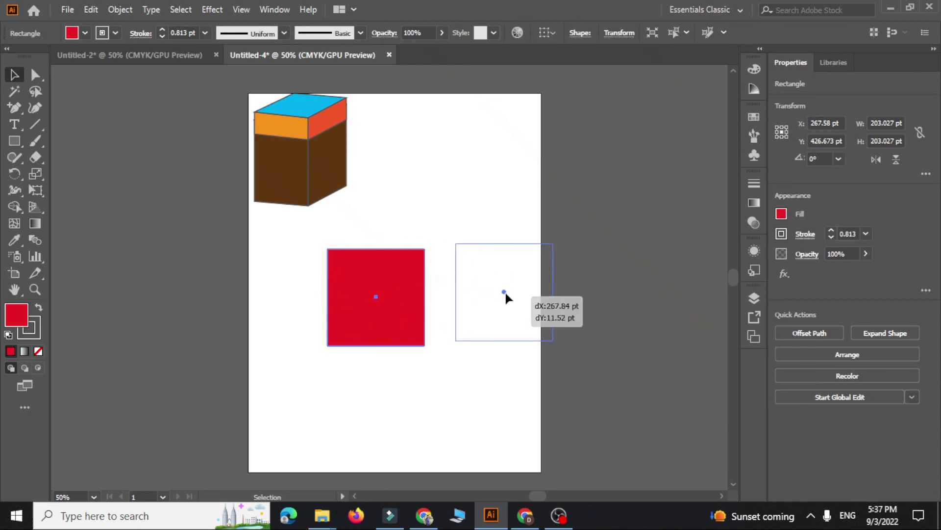
mouse_move(501, 304)
left_mouse_down()
mouse_move(514, 285)
mouse_move(506, 151)
left_mouse_up()
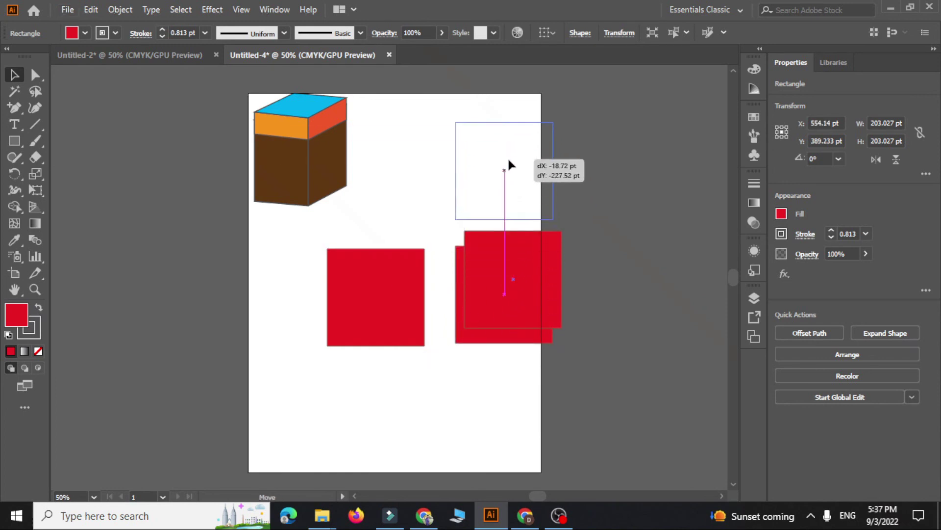
left_click(405, 401)
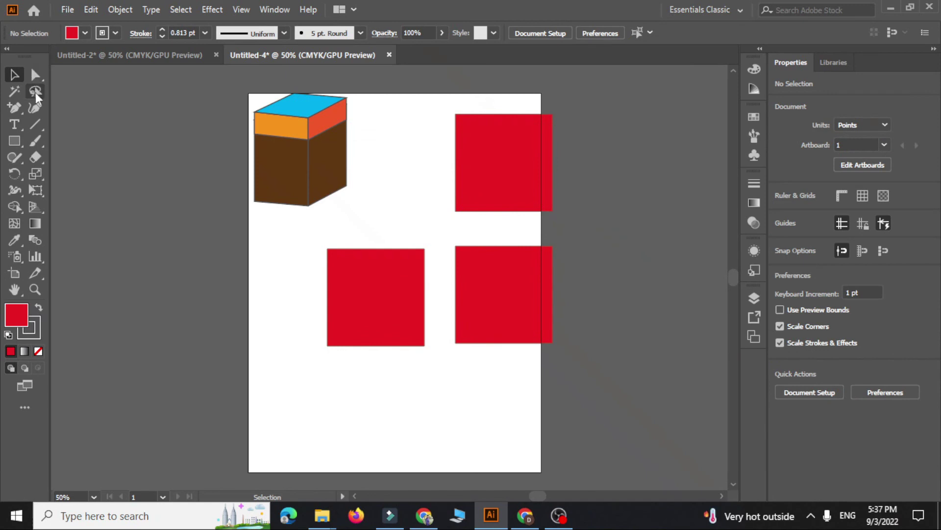
Try freehand Lasso selections around the red squares.
mouse_move(294, 261)
left_mouse_down()
mouse_move(347, 406)
mouse_move(532, 387)
mouse_move(615, 281)
mouse_move(613, 160)
mouse_move(588, 91)
mouse_move(519, 88)
mouse_move(431, 116)
mouse_move(336, 237)
mouse_move(294, 264)
mouse_move(296, 288)
mouse_move(291, 280)
left_mouse_up()
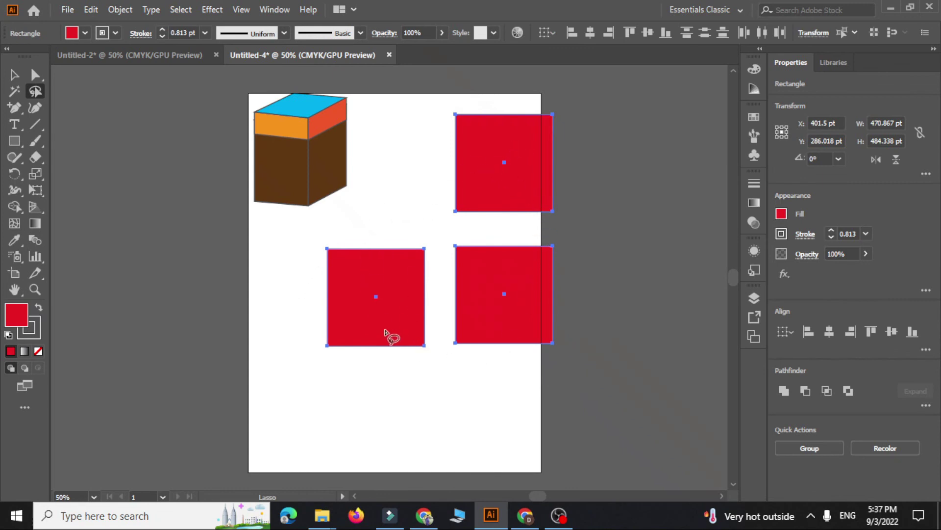
left_click(324, 404)
mouse_move(245, 401)
left_mouse_down()
mouse_move(445, 335)
mouse_move(454, 102)
left_mouse_up()
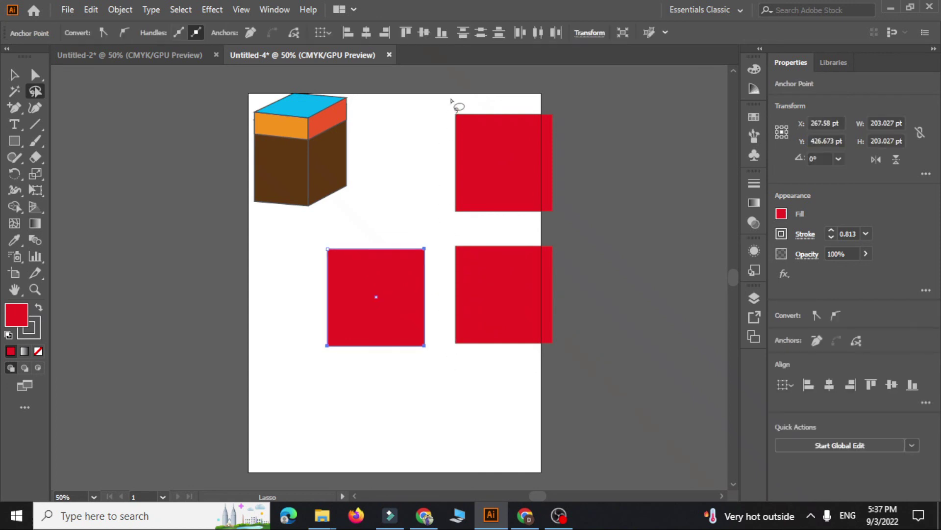
left_click(454, 103)
mouse_move(532, 96)
left_mouse_down()
mouse_move(442, 102)
mouse_move(420, 196)
mouse_move(443, 267)
mouse_move(447, 350)
mouse_move(479, 420)
mouse_move(578, 361)
mouse_move(603, 177)
mouse_move(531, 94)
left_mouse_up()
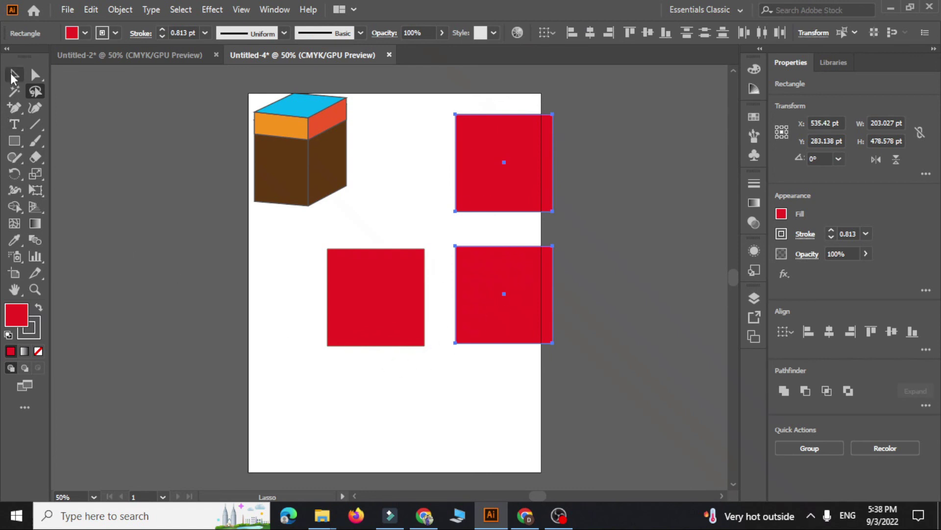
Marquee-select all three red squares with the Selection tool.
left_click(13, 76)
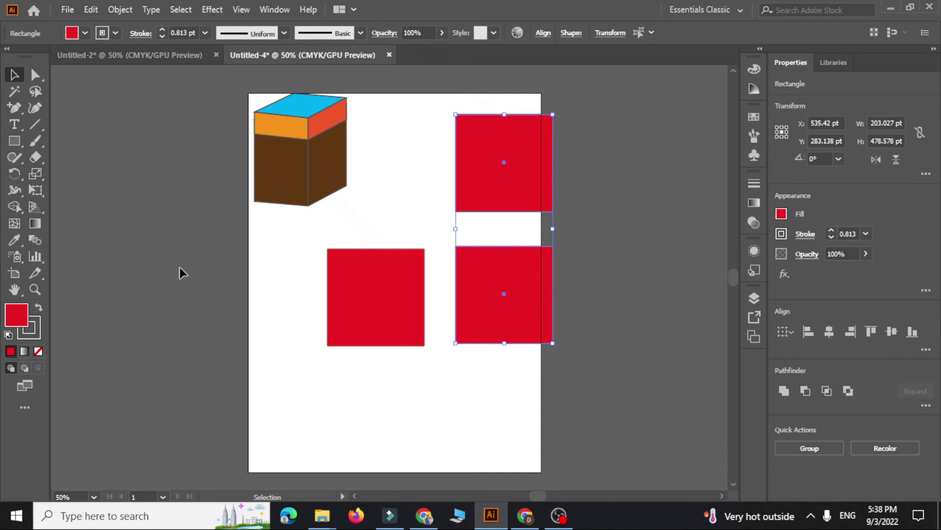
left_click_drag(287, 396, 621, 169)
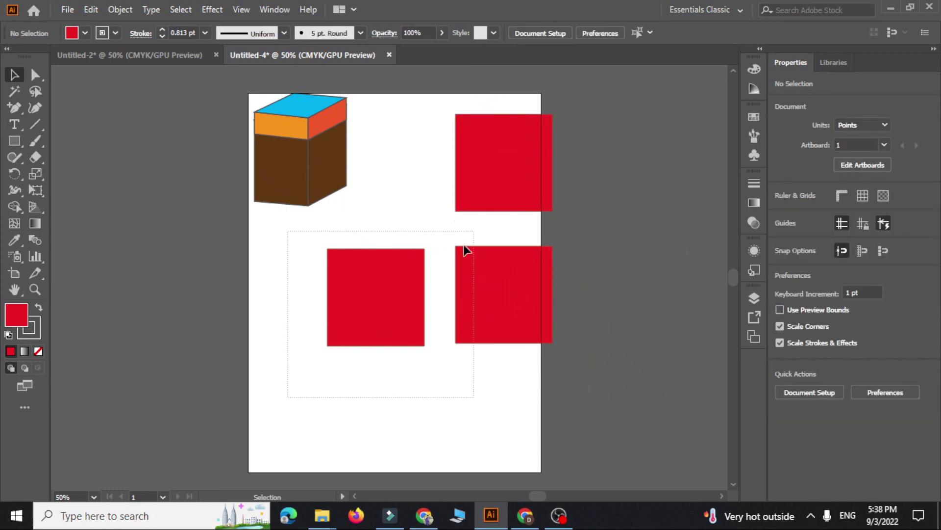
left_click_drag(464, 251, 582, 330)
left_click_drag(390, 127, 543, 228)
left_click_drag(534, 319, 531, 325)
Delete the red squares, move the box toward centre and enlarge it from a corner.
key("Delete")
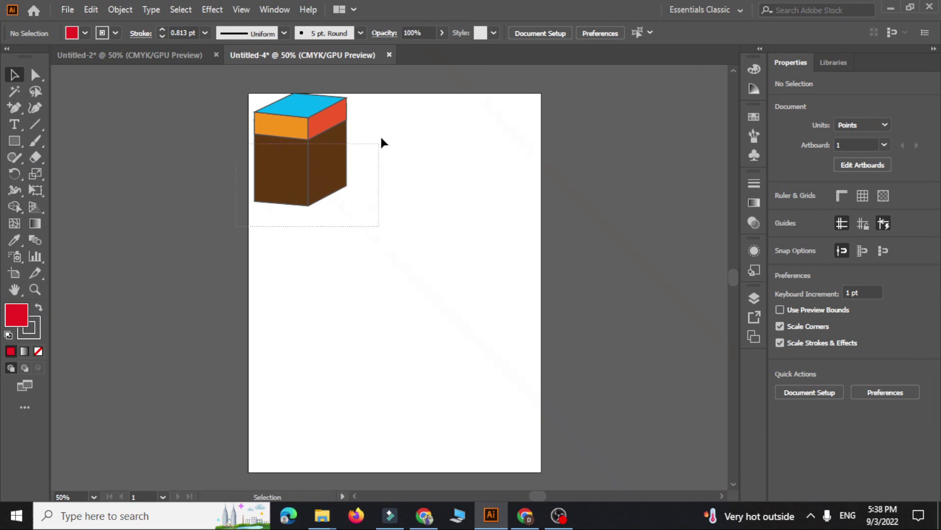
left_click_drag(381, 142, 381, 144)
left_click_drag(315, 147, 380, 224)
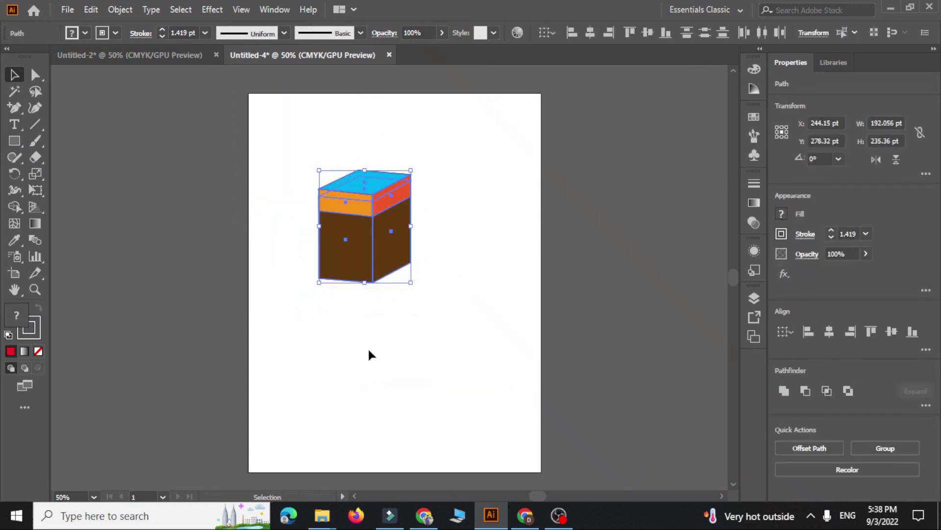
left_click_drag(415, 285, 475, 355)
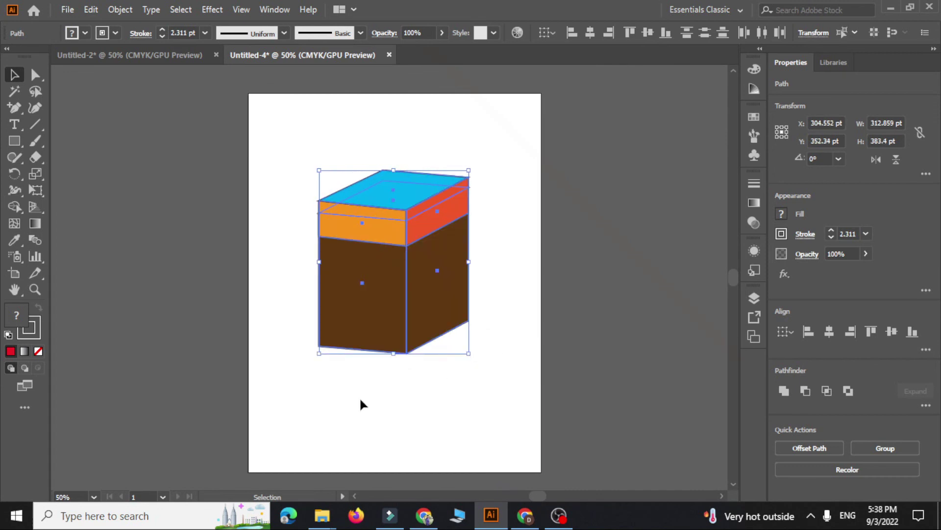
left_click(358, 397)
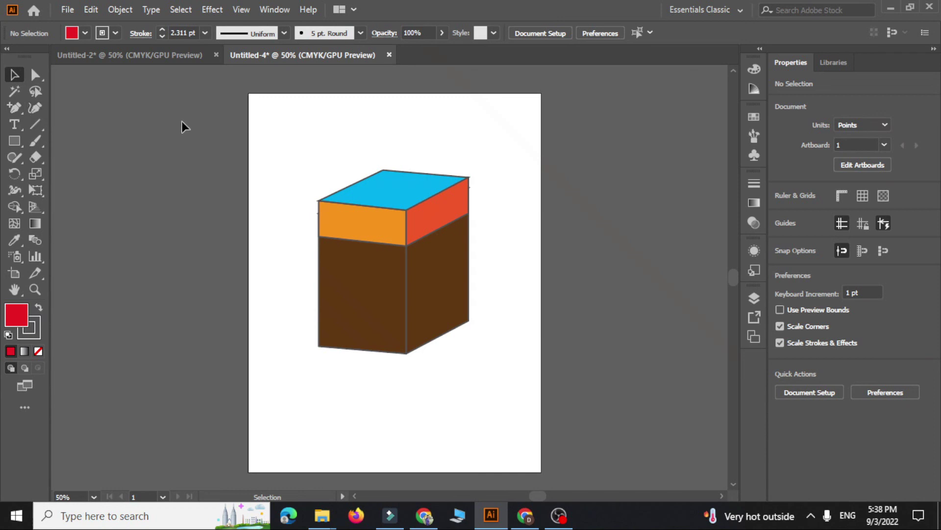
Nudge the roughly 312.859 × 383.4 pt box into the artboard's upper middle.
left_click_drag(302, 135, 449, 361)
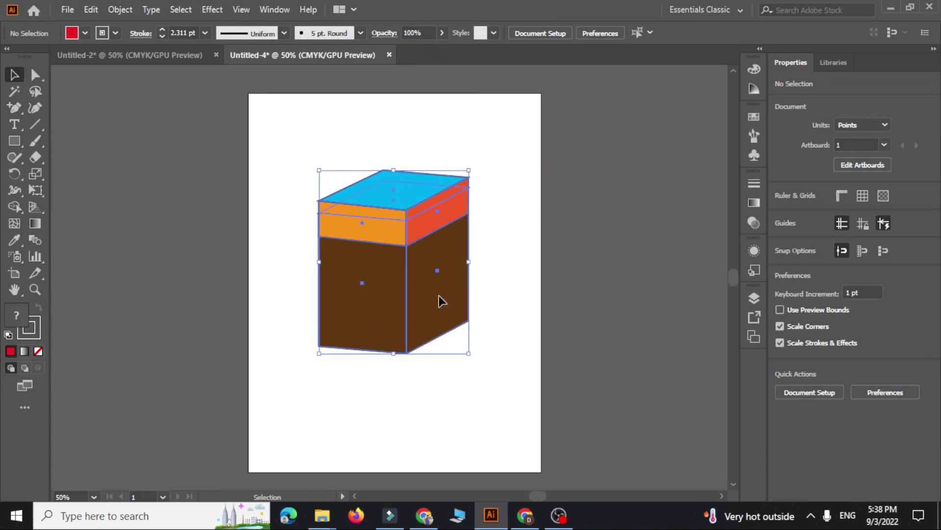
left_click_drag(417, 253, 369, 241)
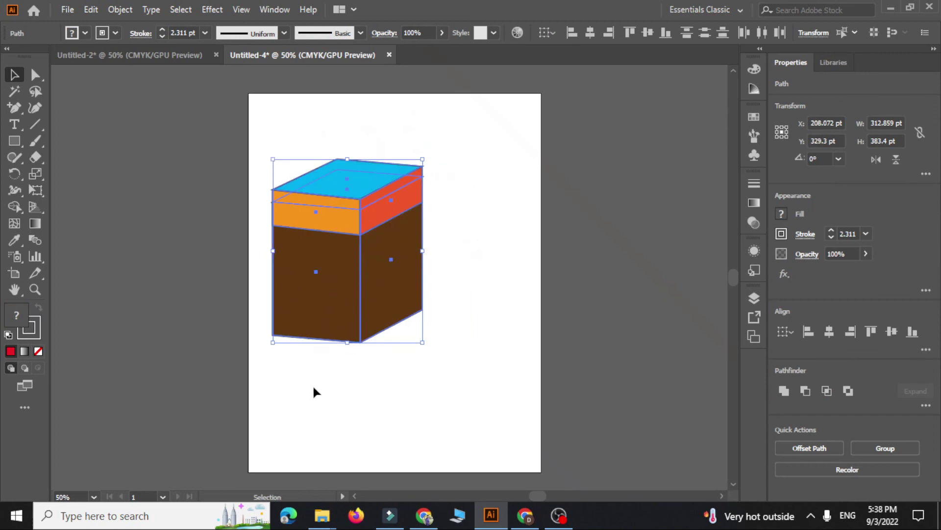
left_click(313, 388)
left_click(383, 177)
mouse_move(346, 180)
left_mouse_down()
mouse_move(412, 176)
mouse_move(397, 198)
left_mouse_up()
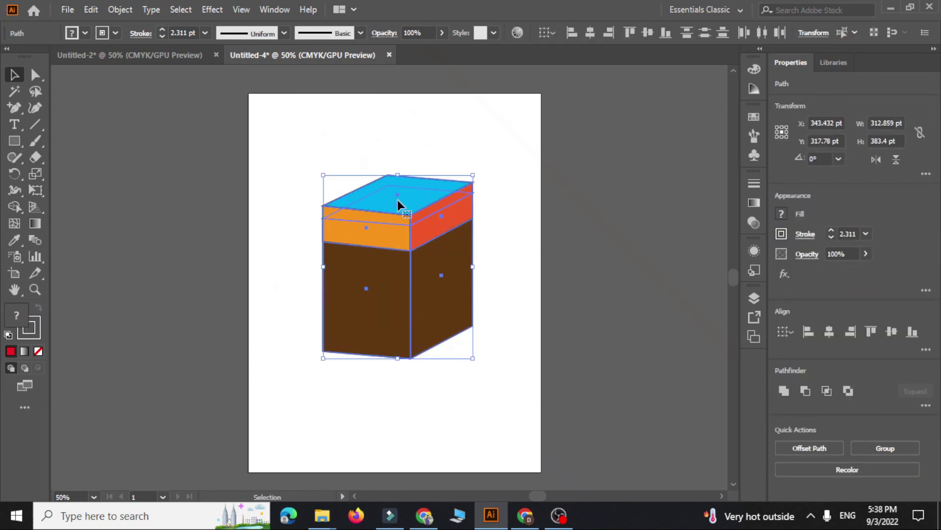
left_click_drag(313, 385, 517, 142)
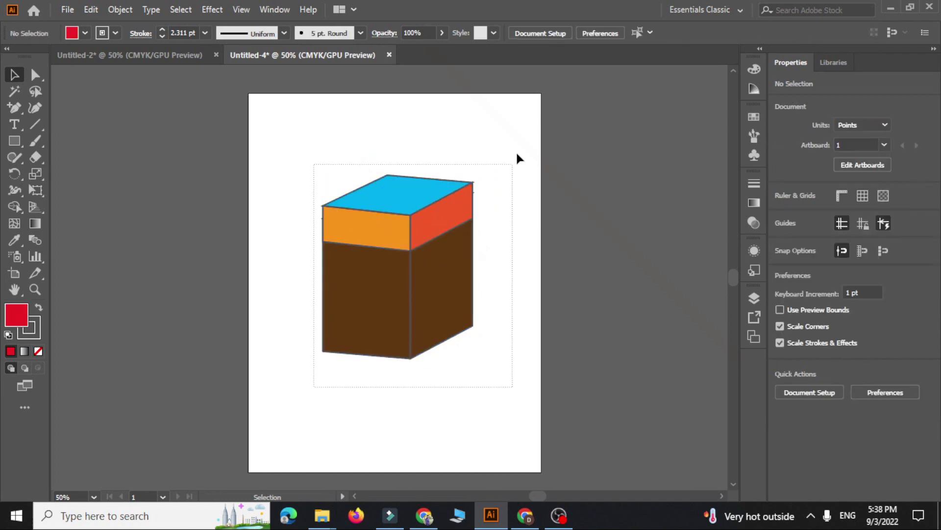
left_click(339, 137)
left_click_drag(321, 141, 480, 344)
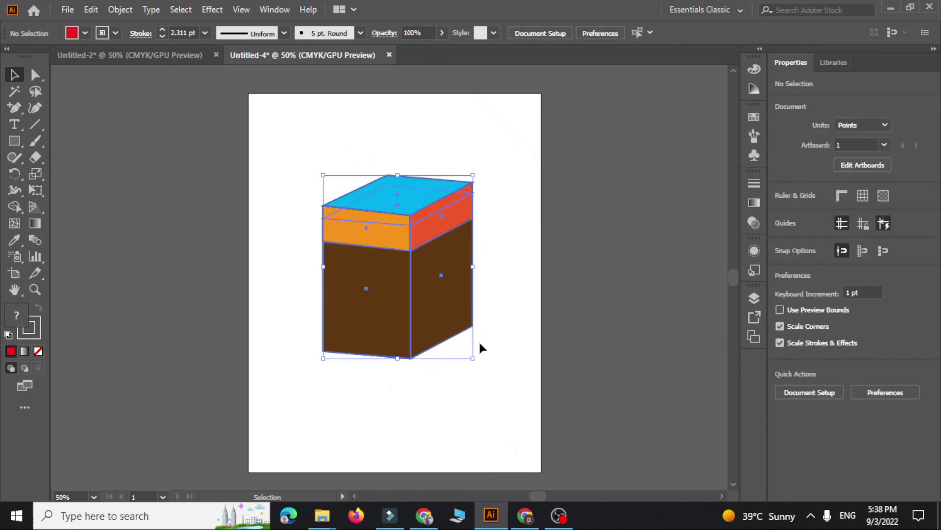